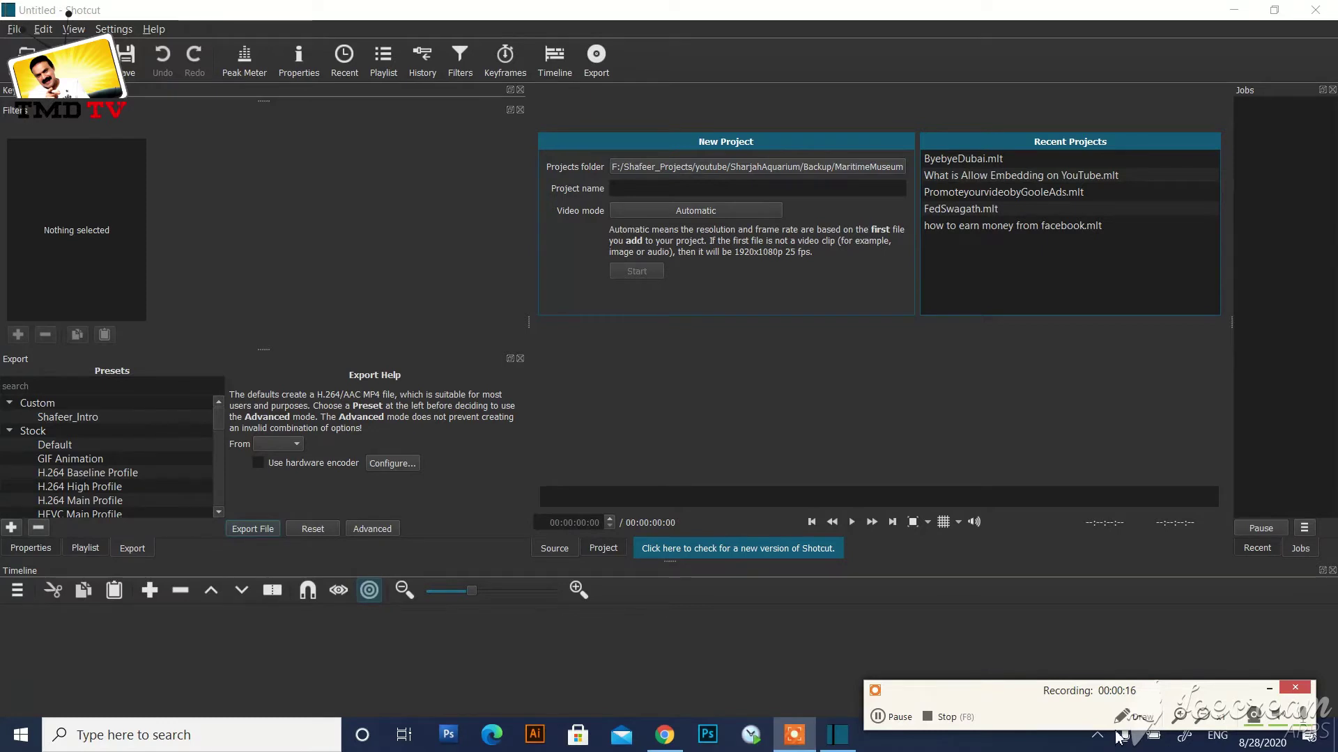
click(1135, 719)
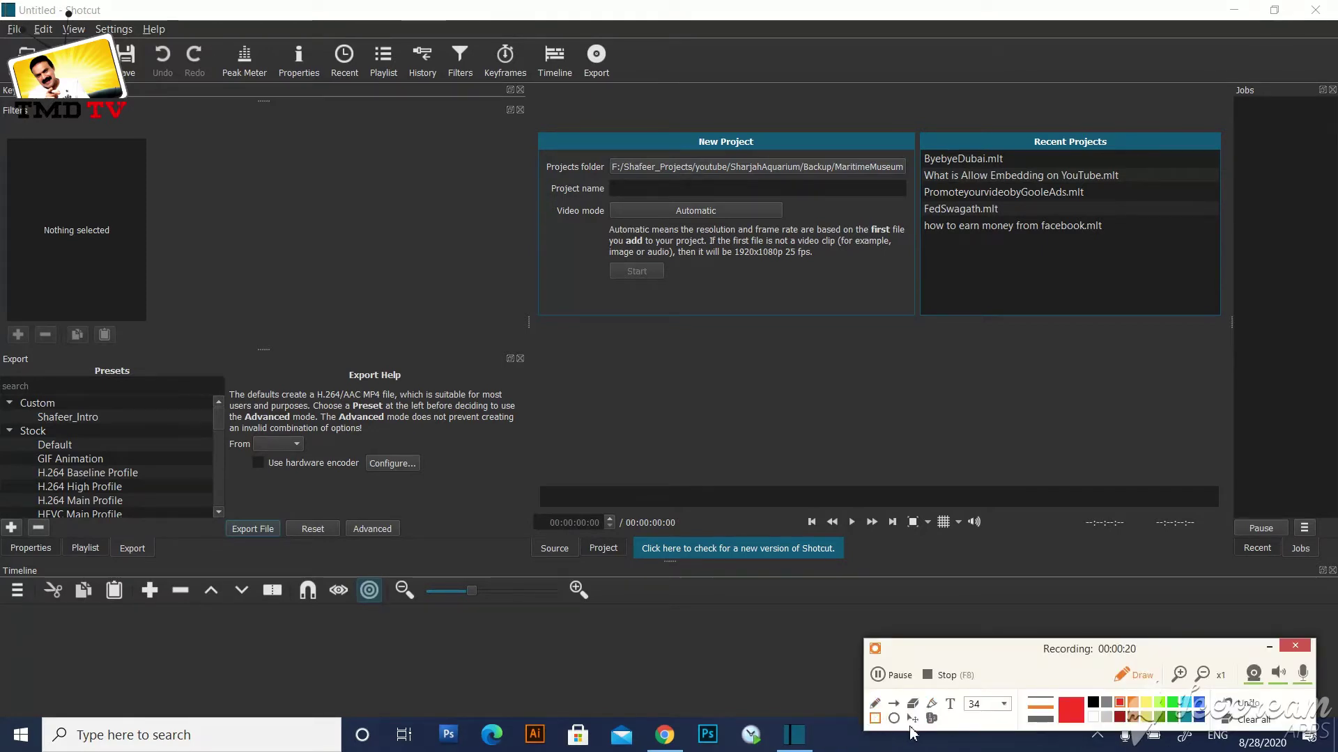
mouse_move(538, 124)
mouse_down()
mouse_move(600, 294)
mouse_move(716, 358)
mouse_move(908, 340)
mouse_up()
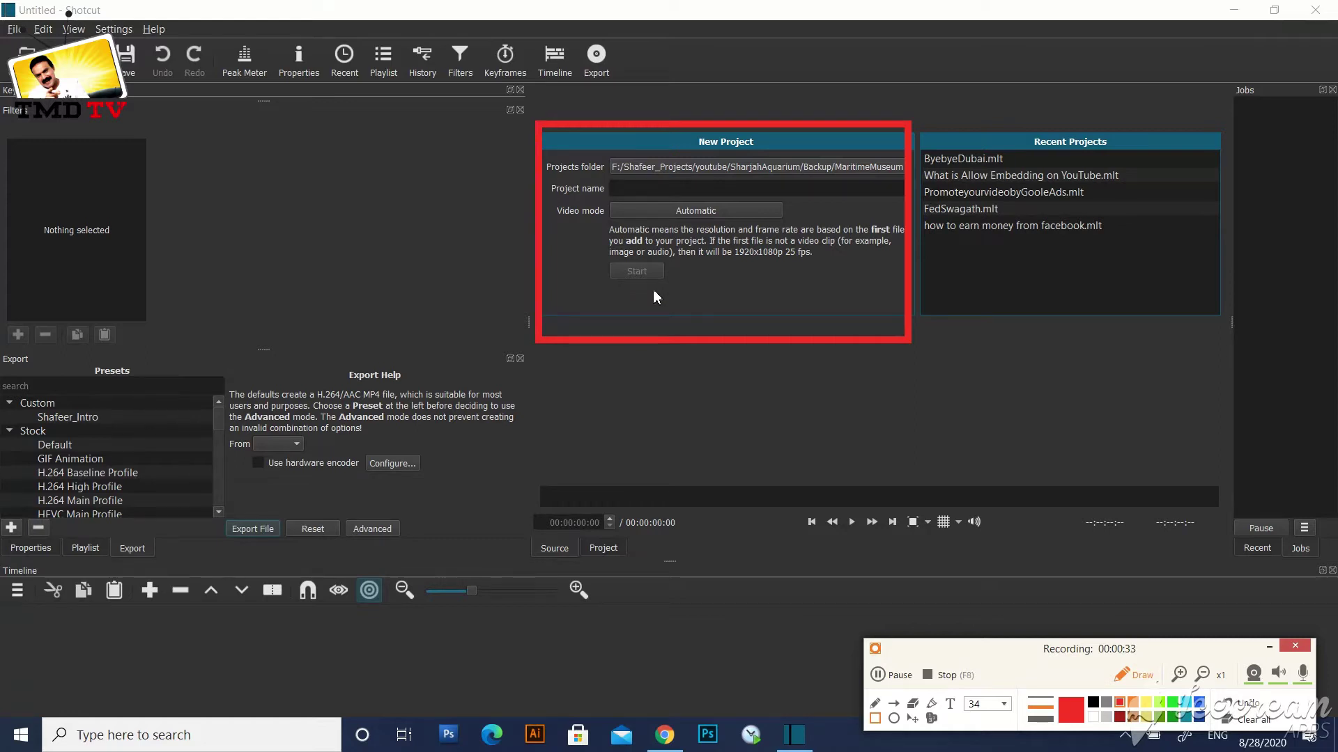
mouse_move(913, 111)
mouse_down()
mouse_move(959, 244)
mouse_move(1039, 326)
mouse_move(1144, 362)
mouse_move(1247, 354)
mouse_up()
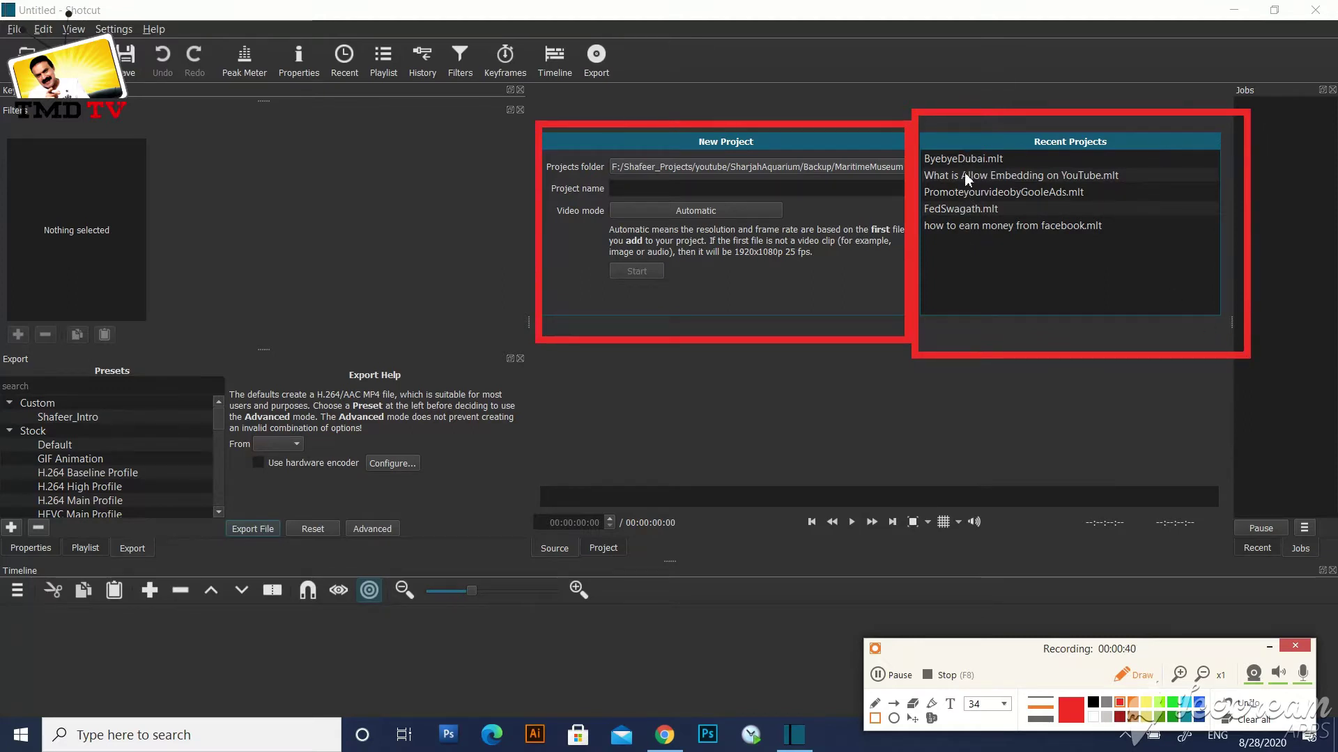
click(1239, 724)
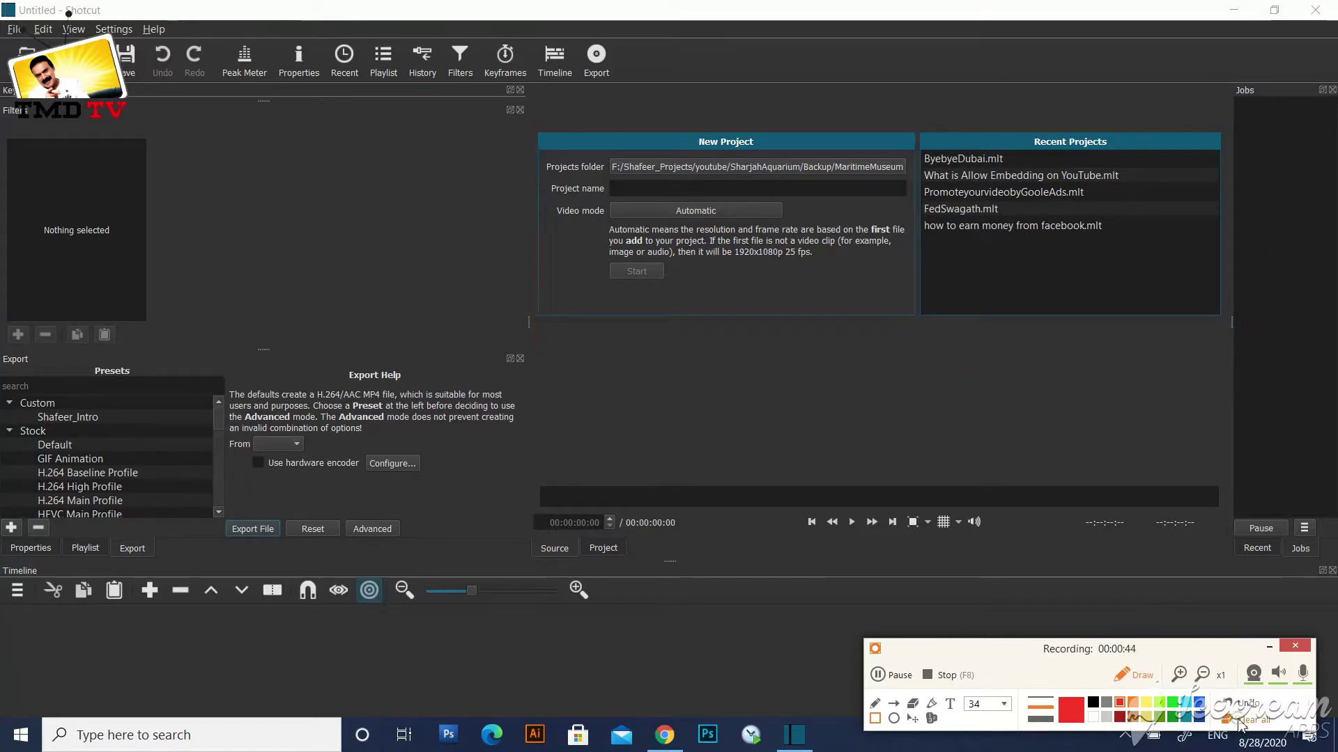
click(1138, 686)
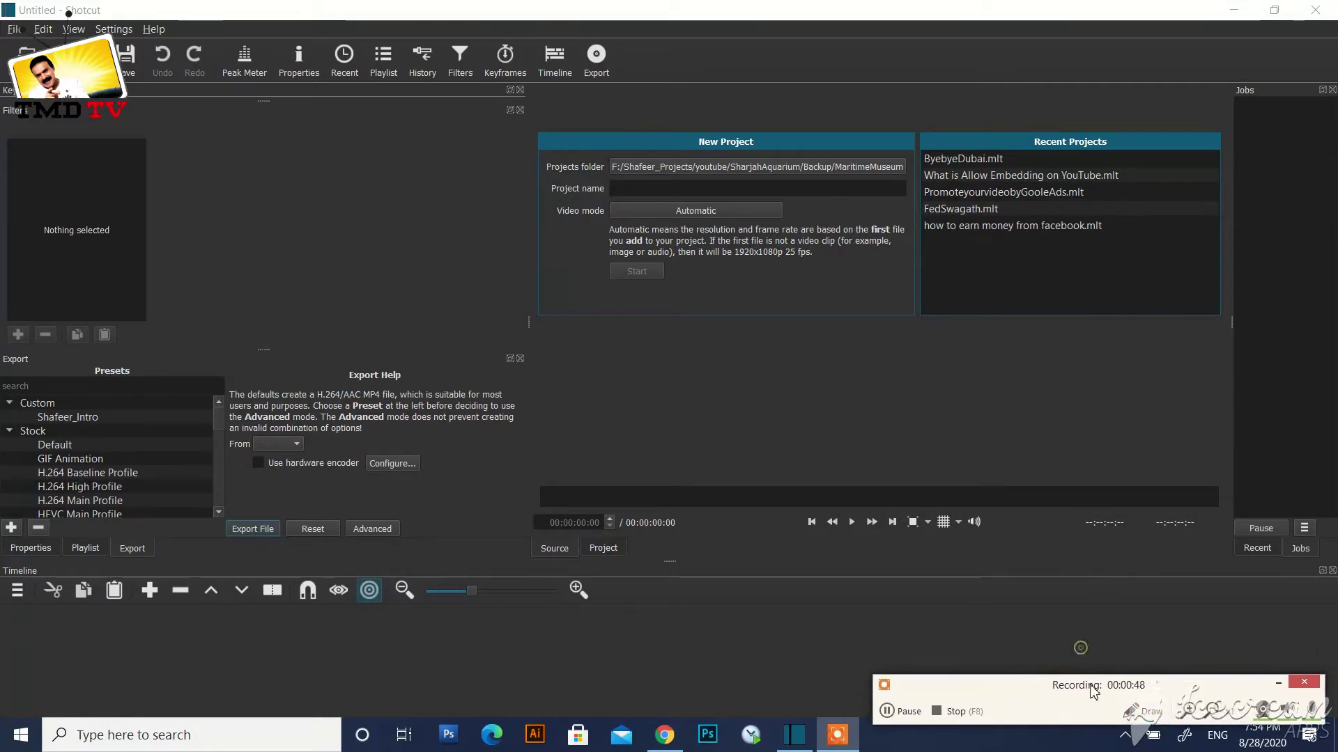
Step: Open the recent project ByebyeDubai.mlt, examine its tracks in an enlarged, zoomed-in timeline, and close the project
click(944, 160)
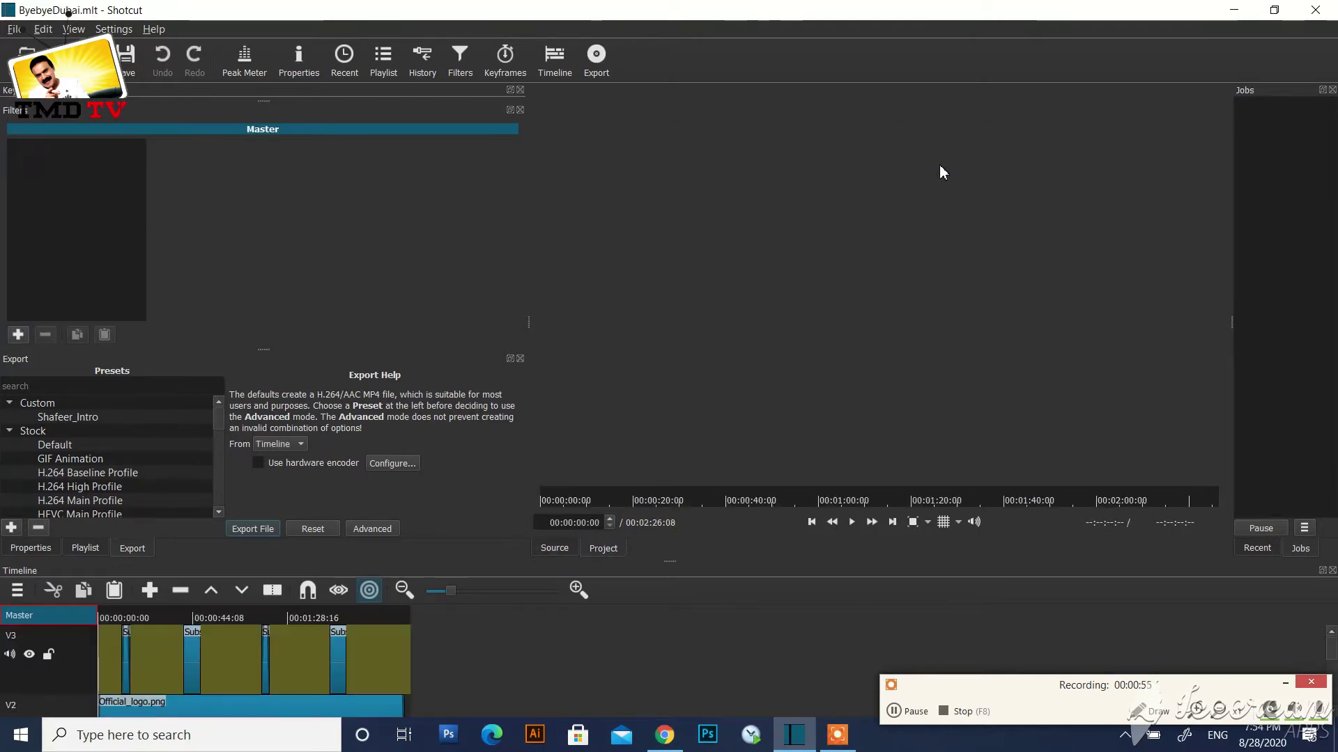
drag(675, 569, 576, 480)
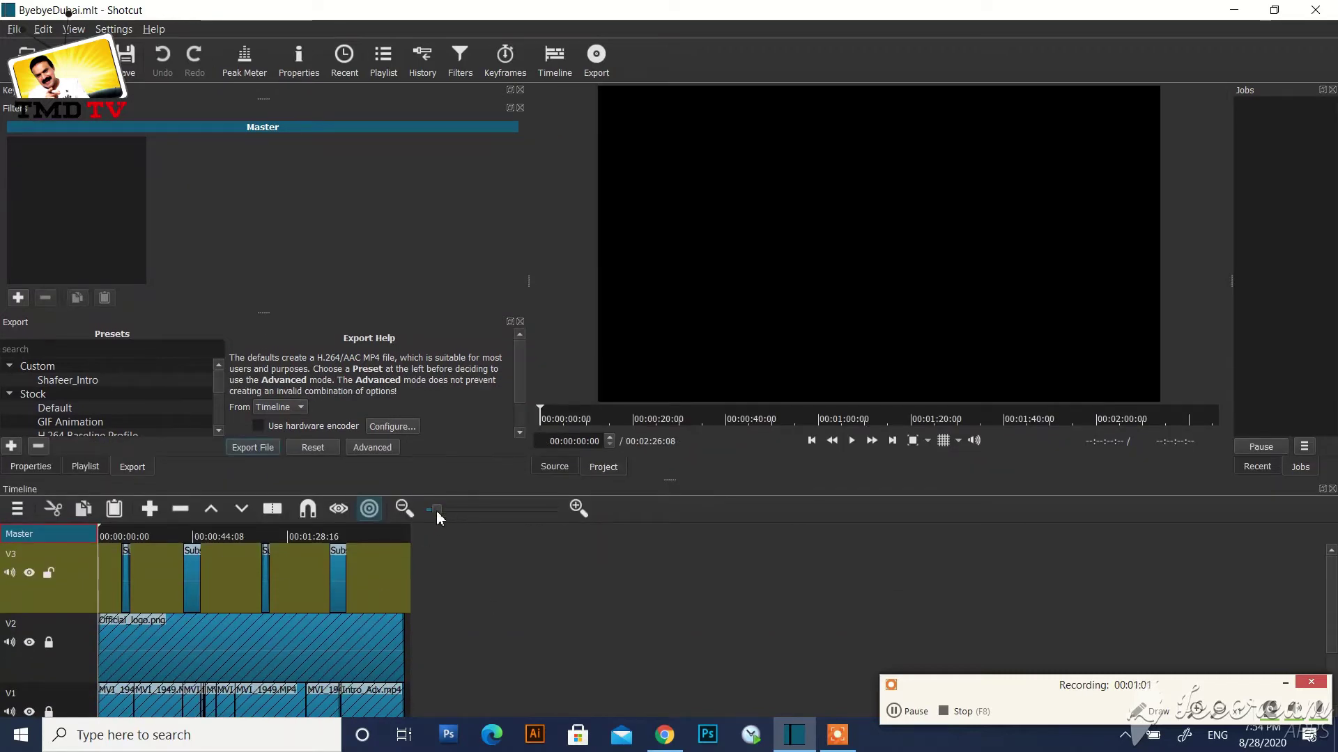
mouse_move(441, 511)
mouse_down()
mouse_move(481, 516)
mouse_move(436, 522)
mouse_move(463, 513)
mouse_up()
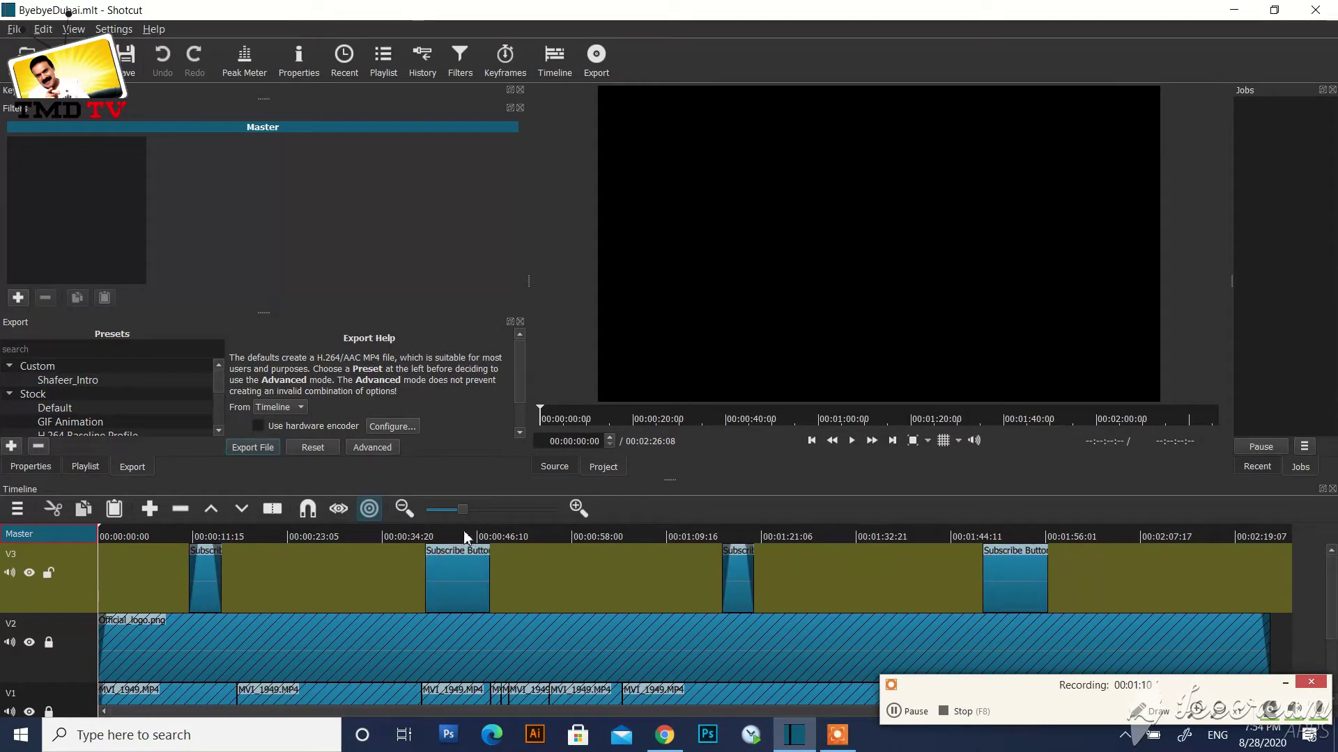
mouse_move(450, 517)
mouse_down()
mouse_move(412, 513)
mouse_move(455, 513)
mouse_up()
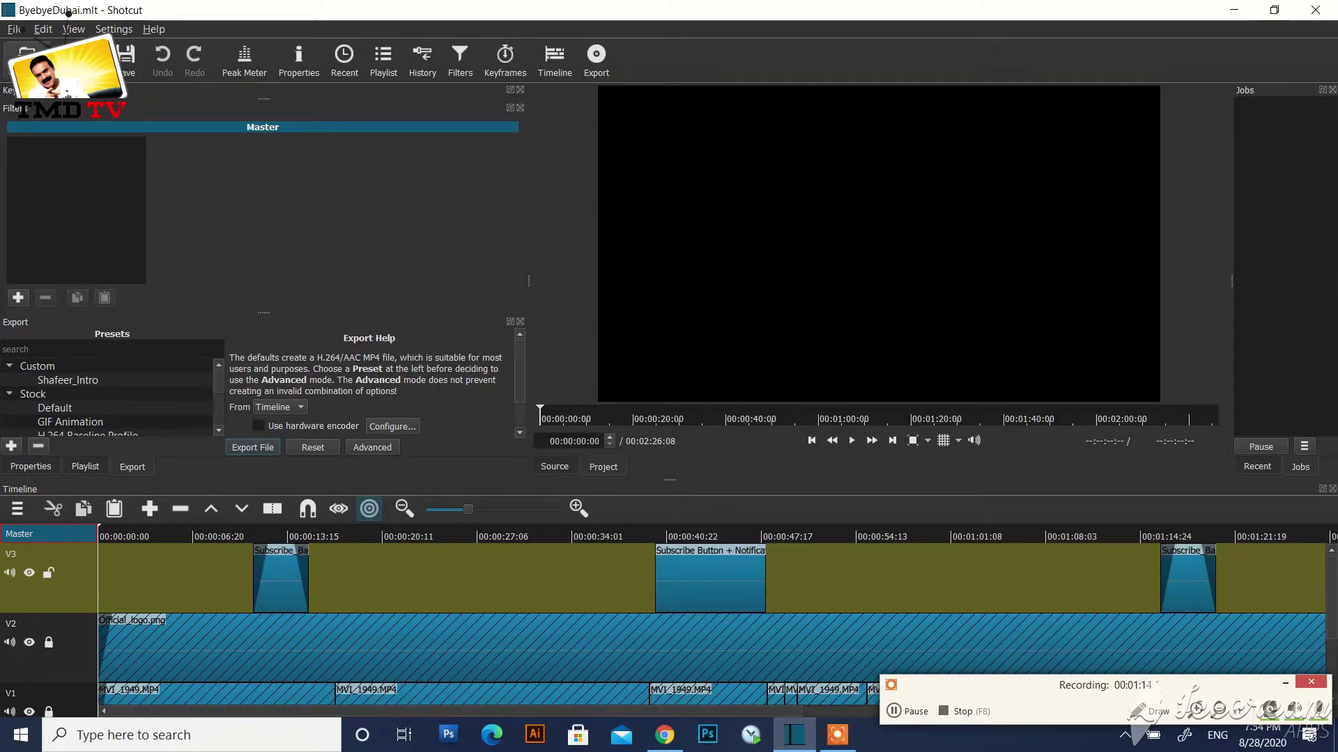
click(19, 33)
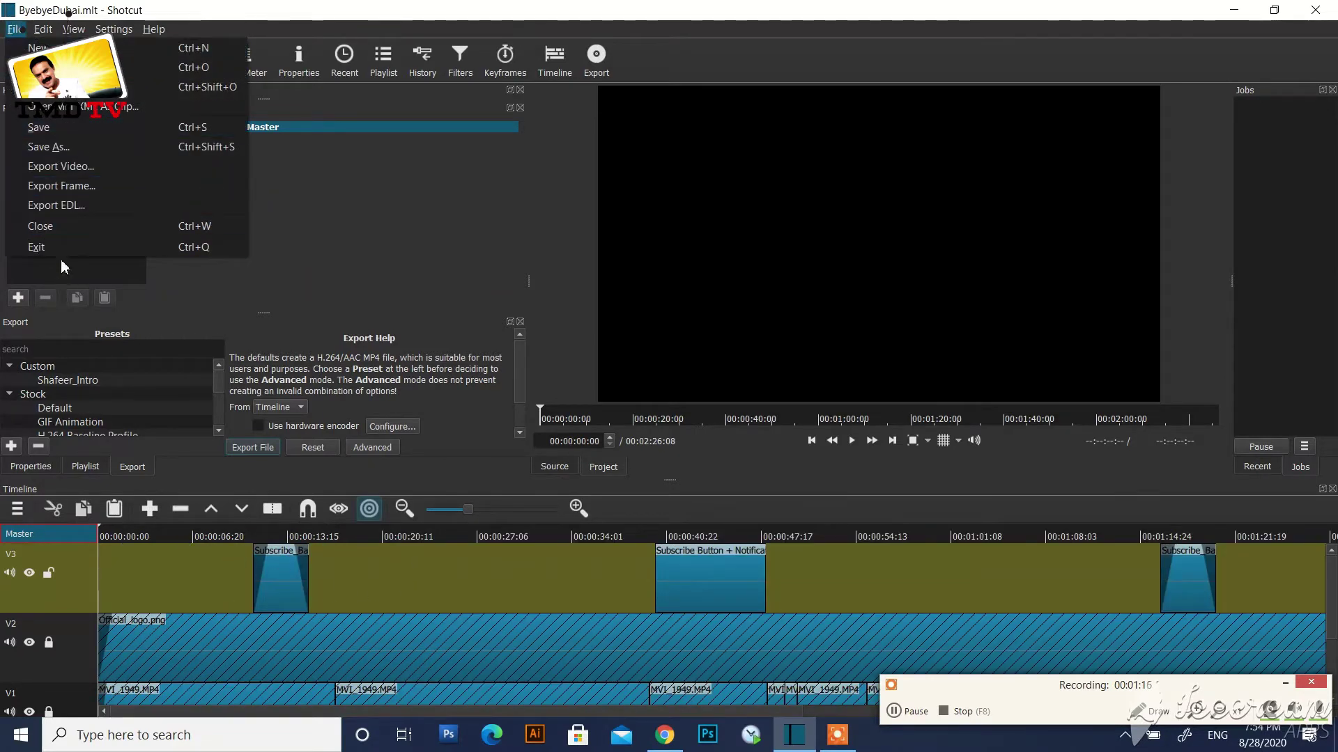
click(48, 227)
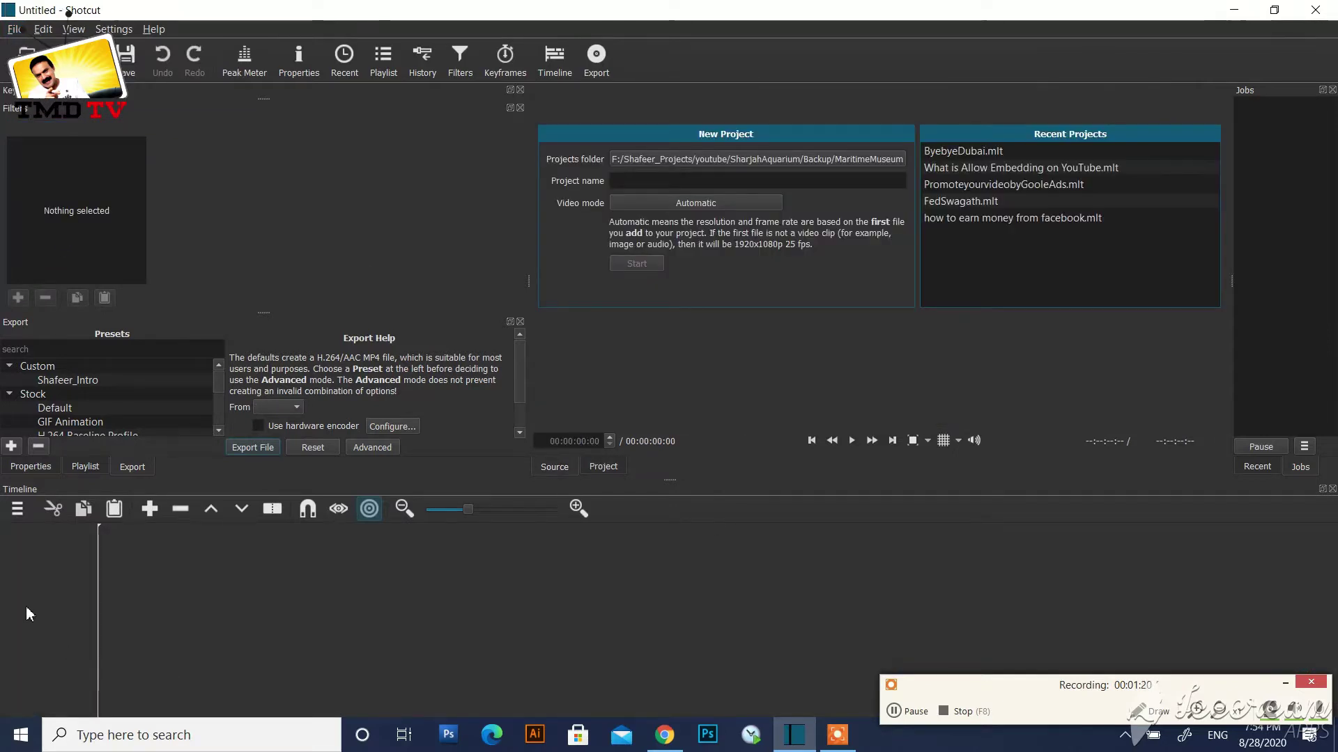
Step: Load WhatsApp Video 2020-05-13 at 3.07.53 PM.mp4 from the Downloads folder into the Shotcut player
click(1241, 19)
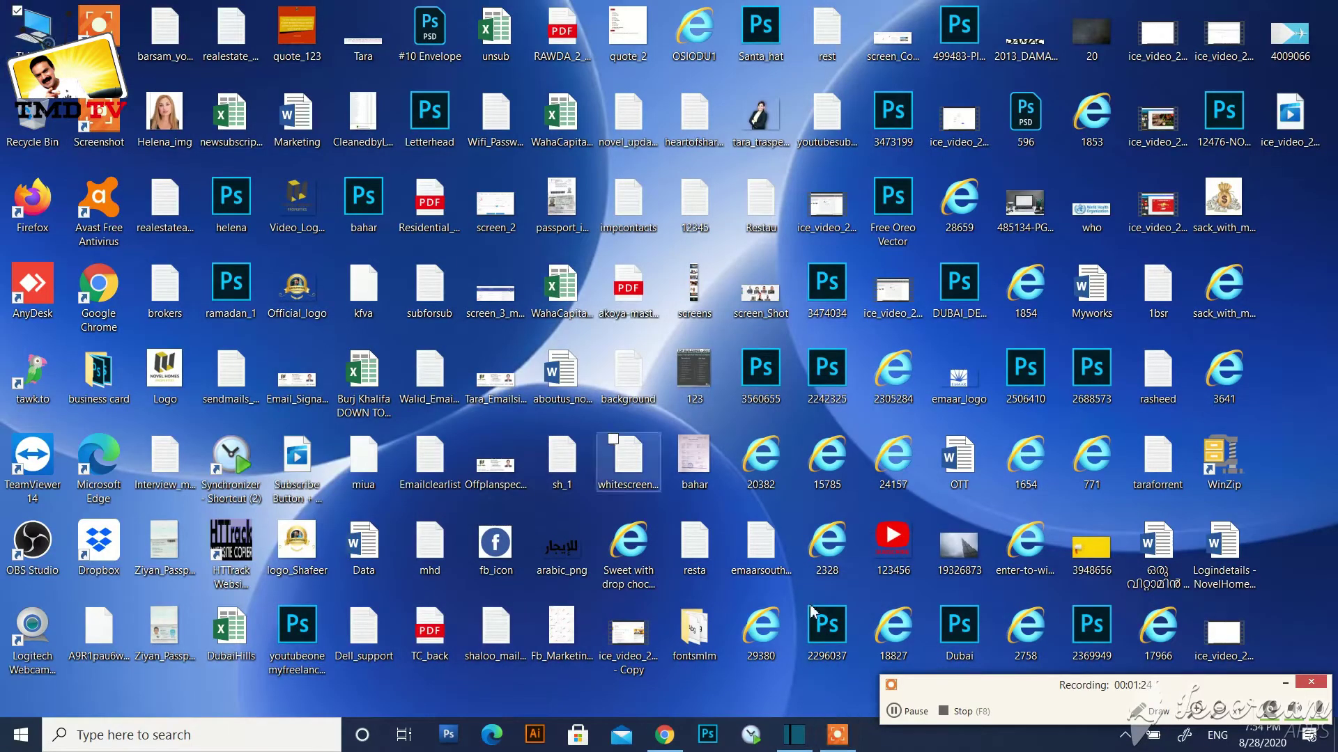
click(794, 735)
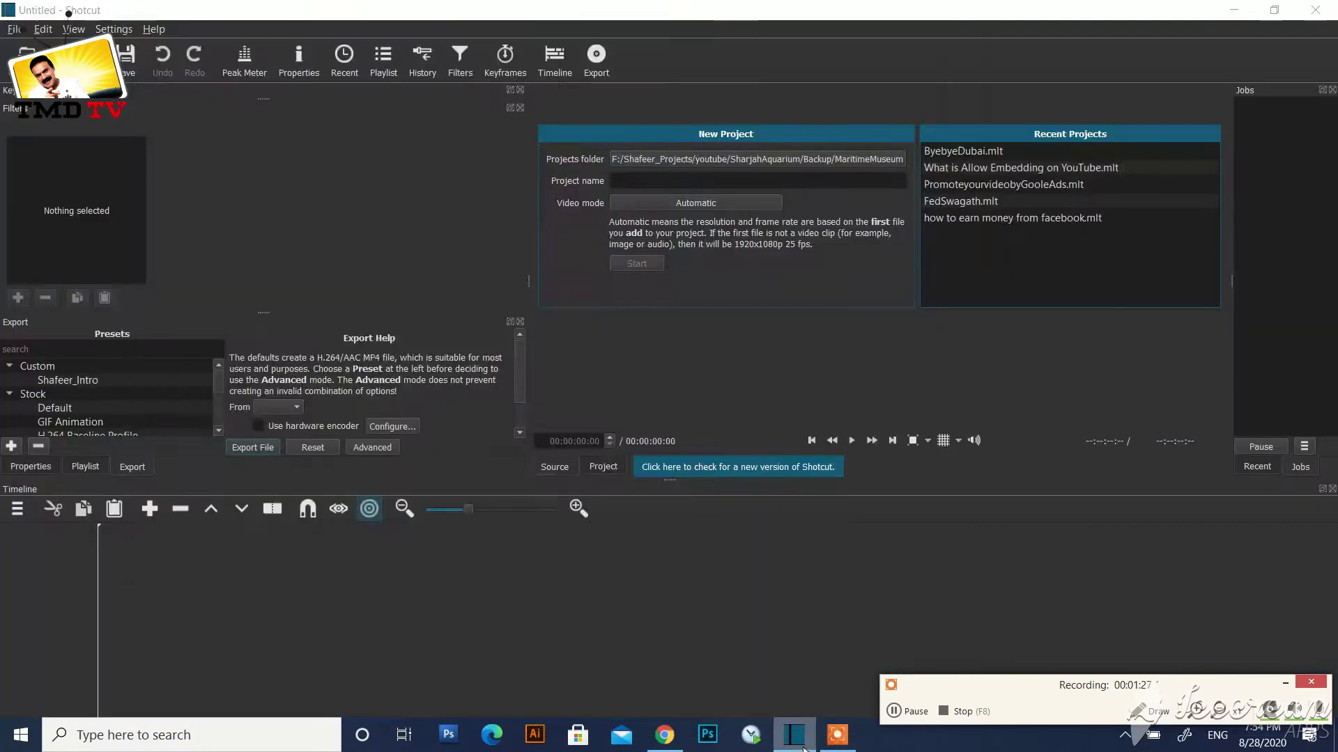
key(super+e)
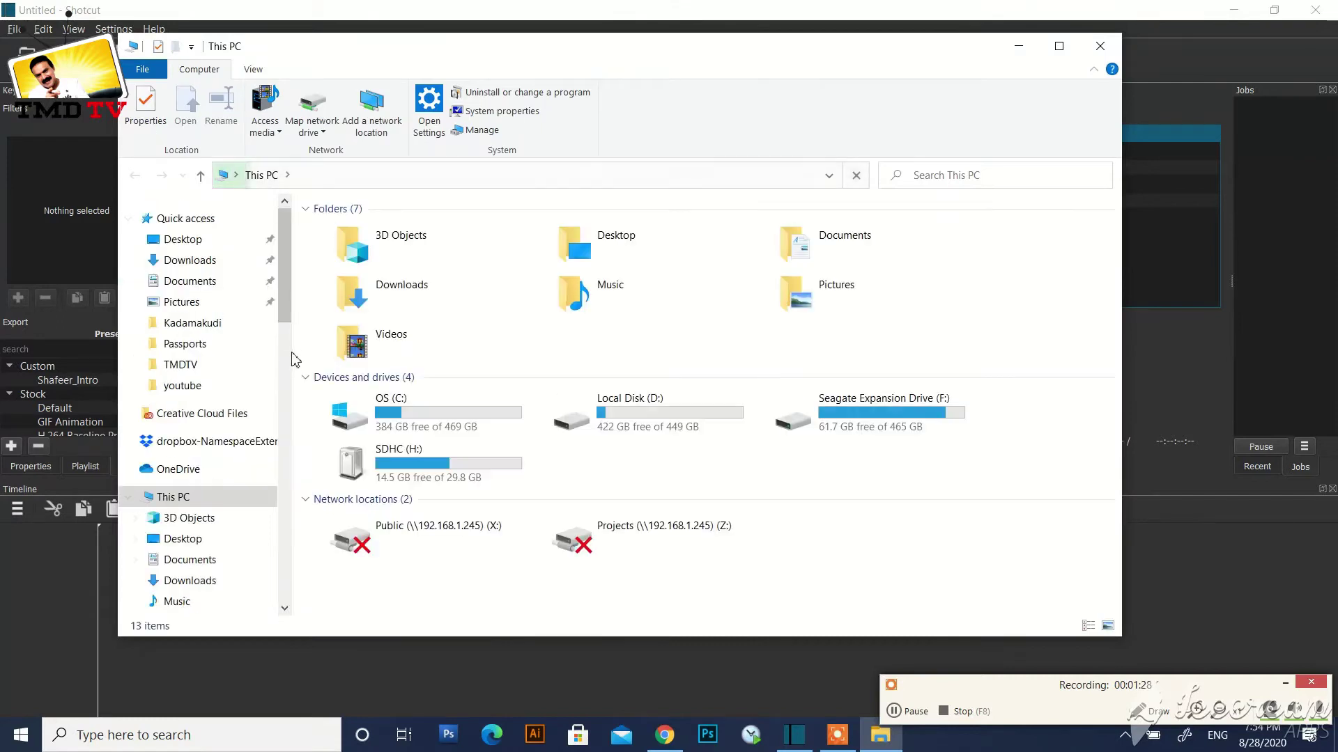
click(217, 267)
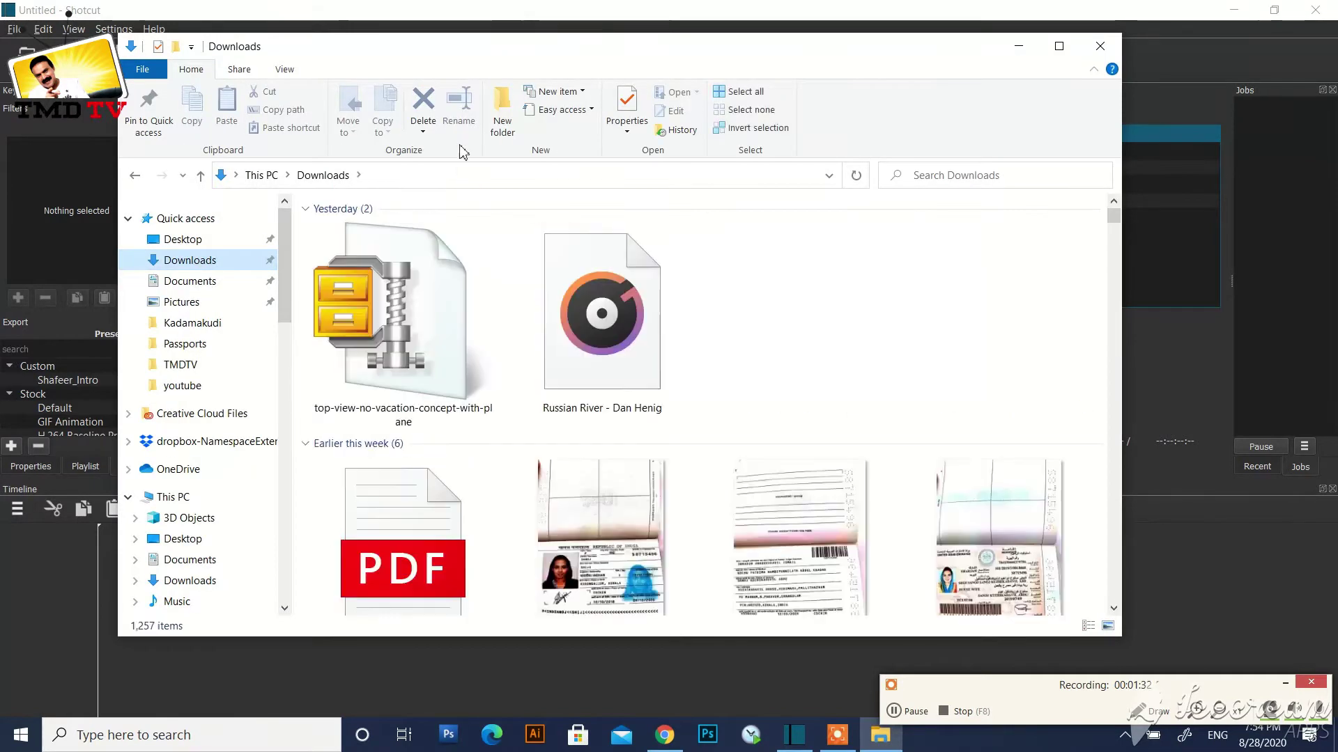
drag(1116, 222, 1120, 287)
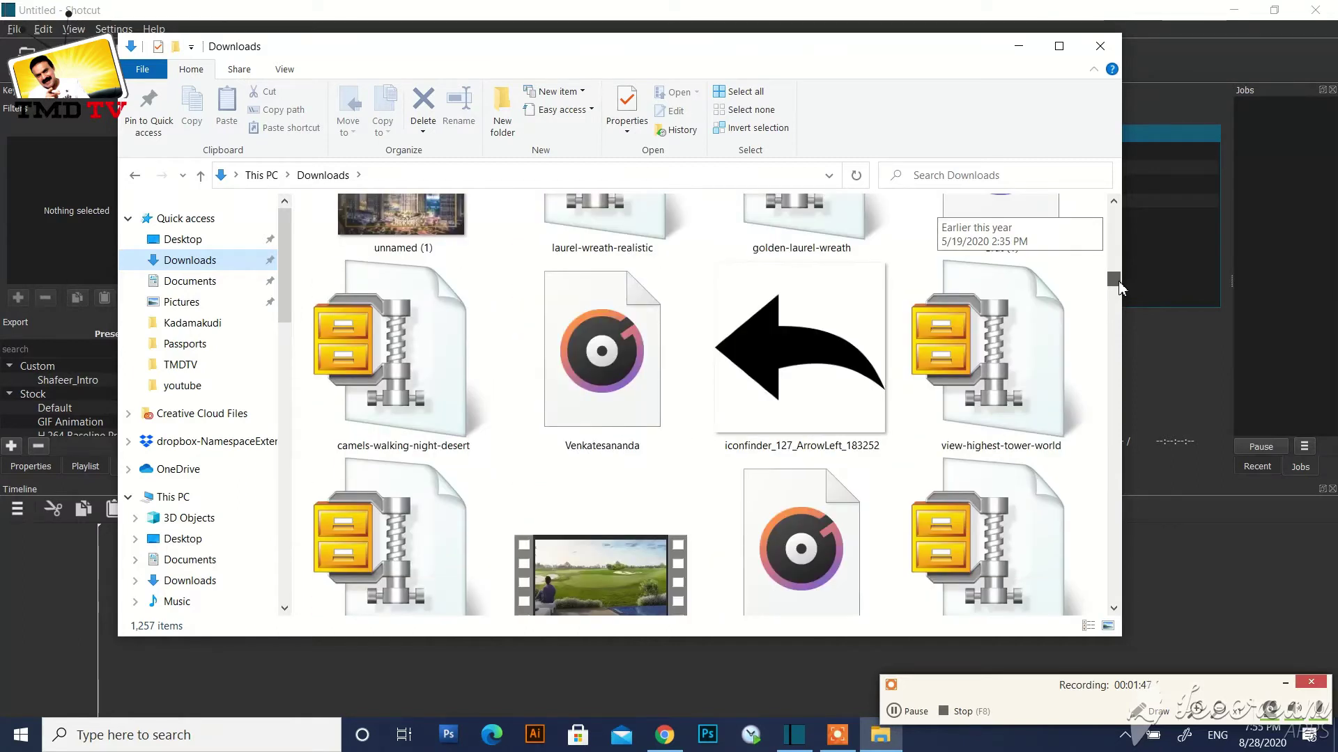
drag(654, 579, 1213, 228)
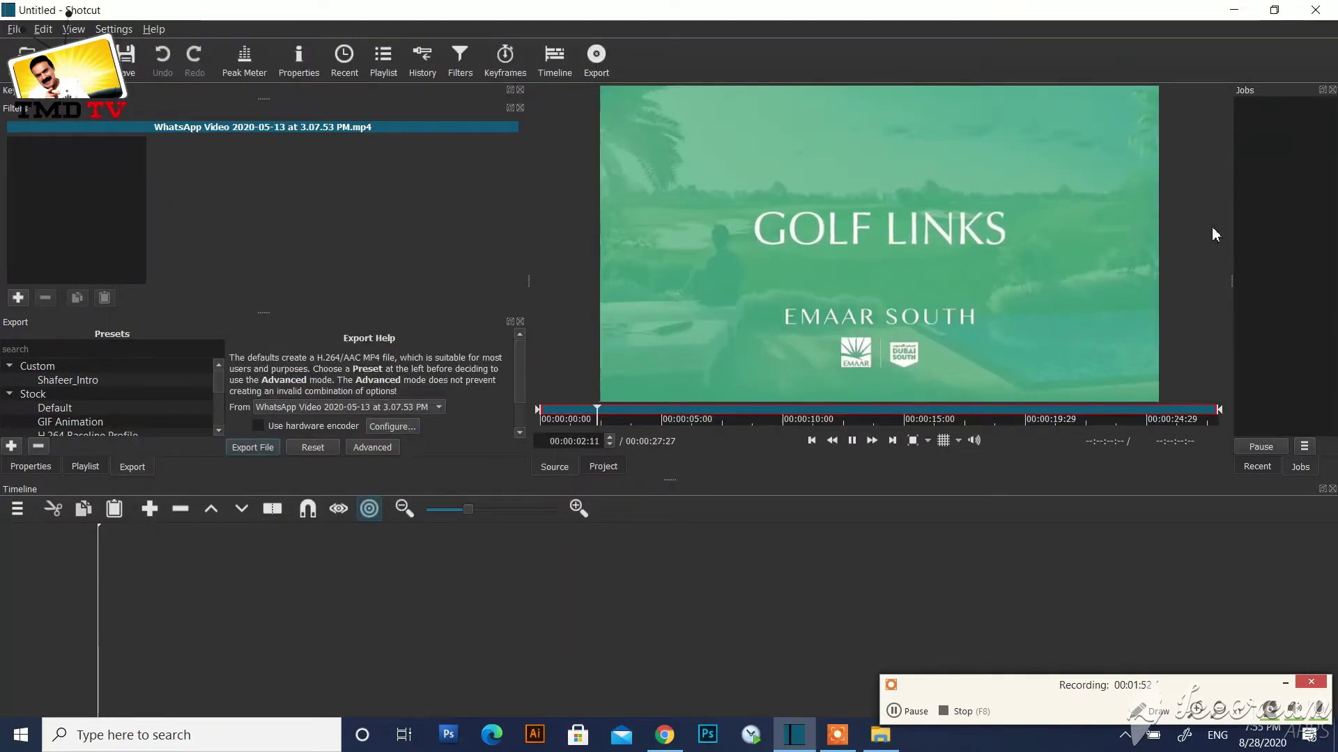
Step: Preview the loaded video in the player and add it to the empty timeline at the start of a new video track
key(space)
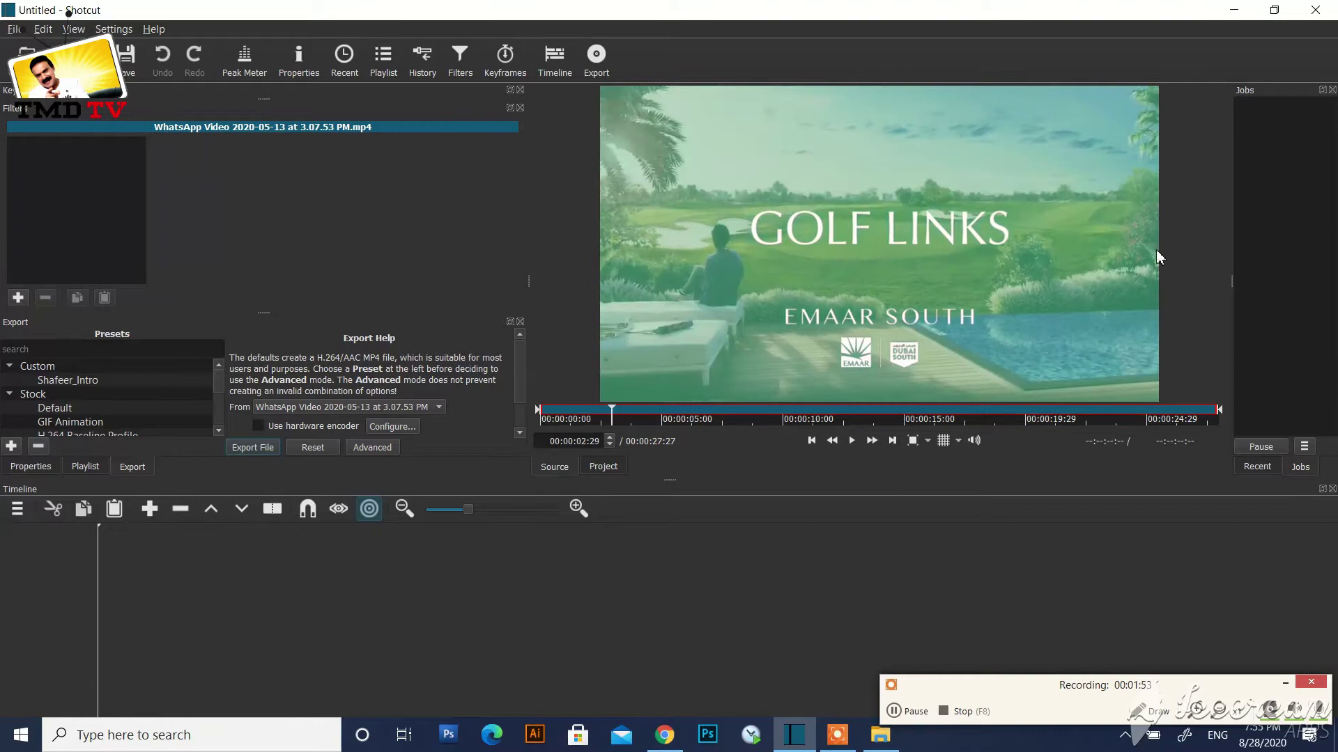
click(853, 441)
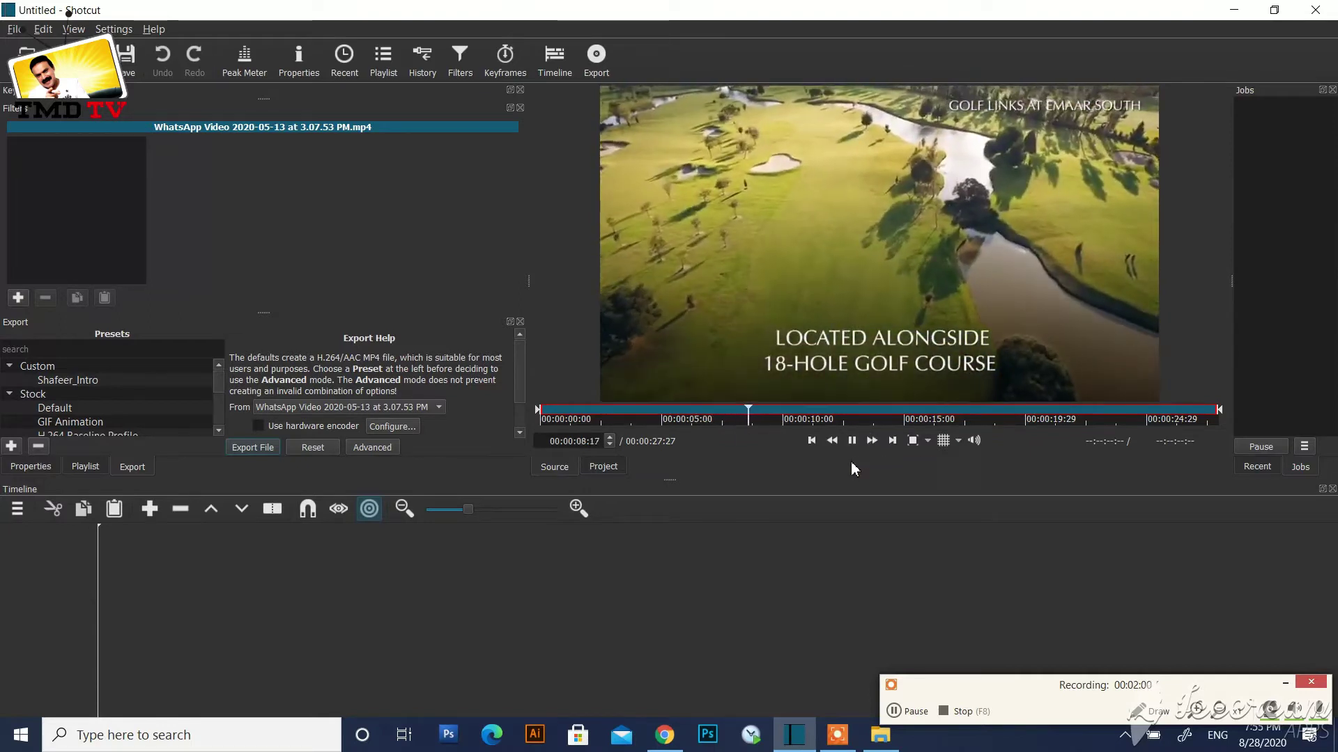
click(852, 441)
drag(841, 295, 167, 587)
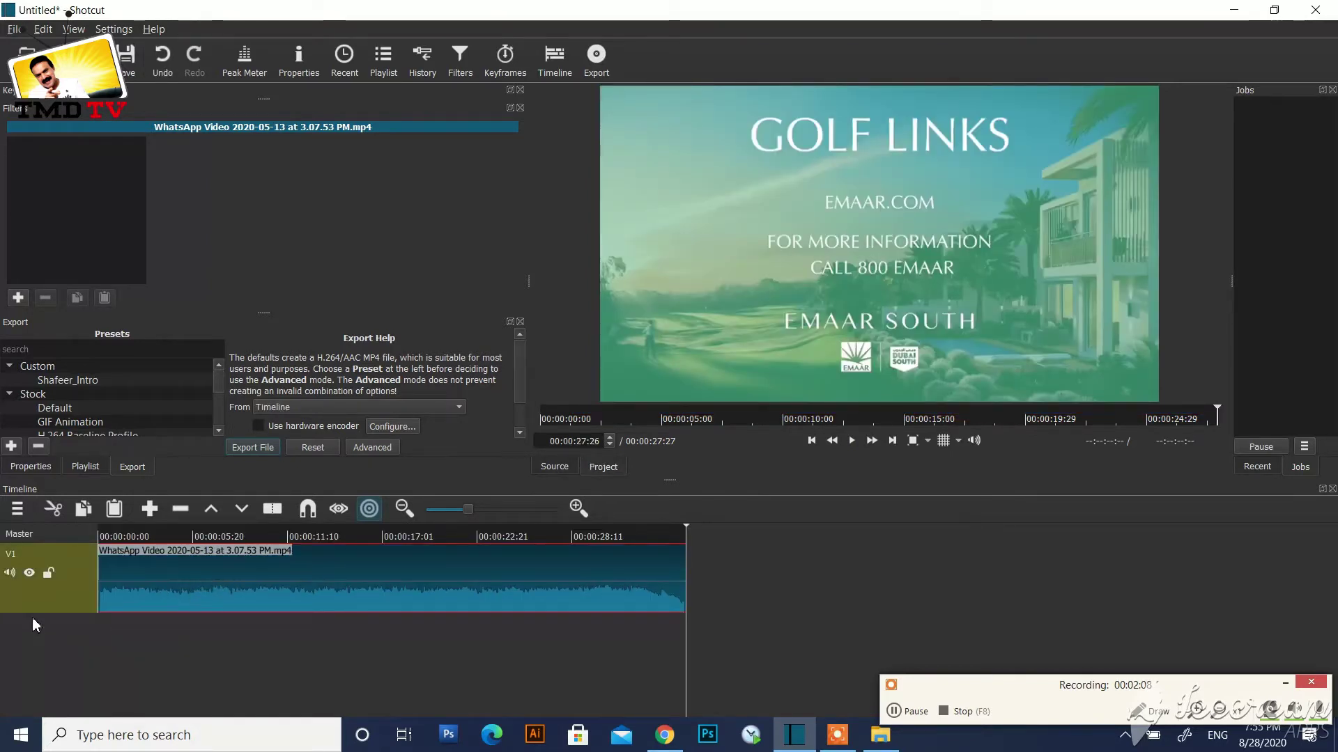
Step: Mute and unmute track V1, and hide and show its video
click(9, 574)
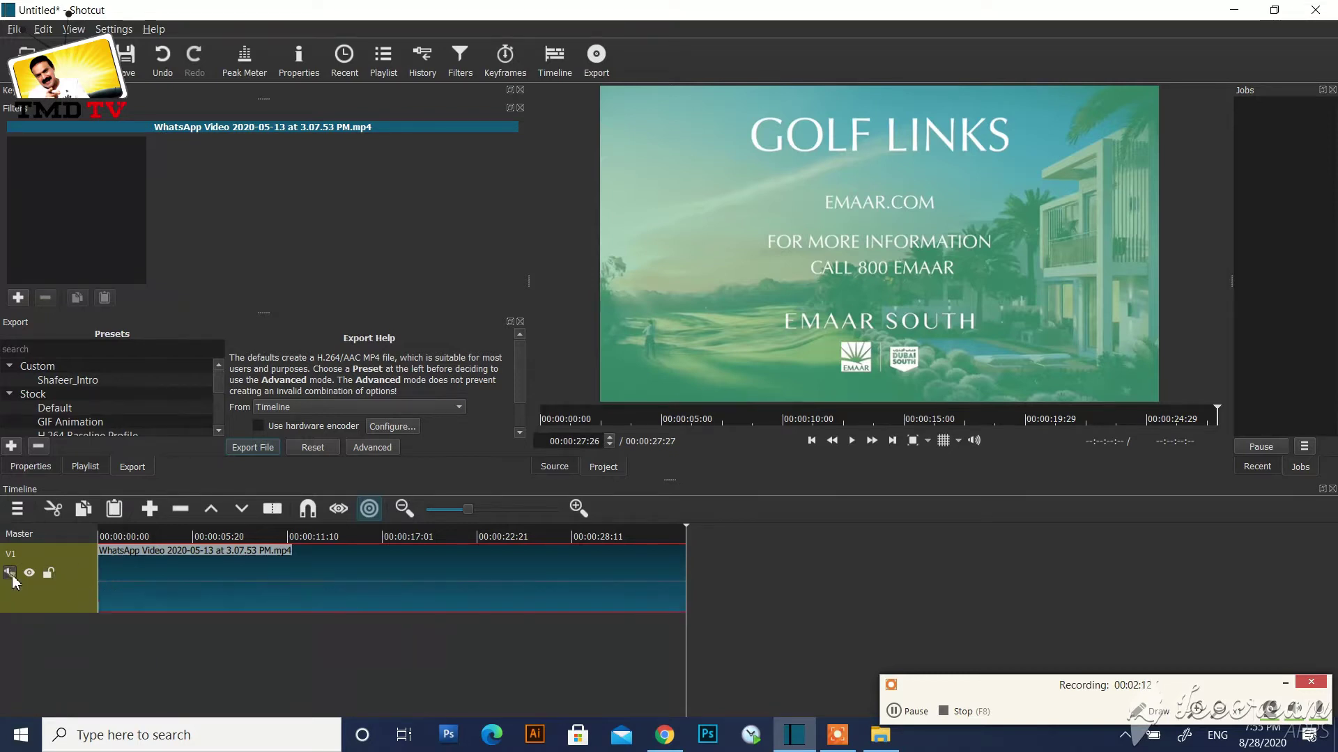
click(12, 576)
click(49, 574)
click(30, 576)
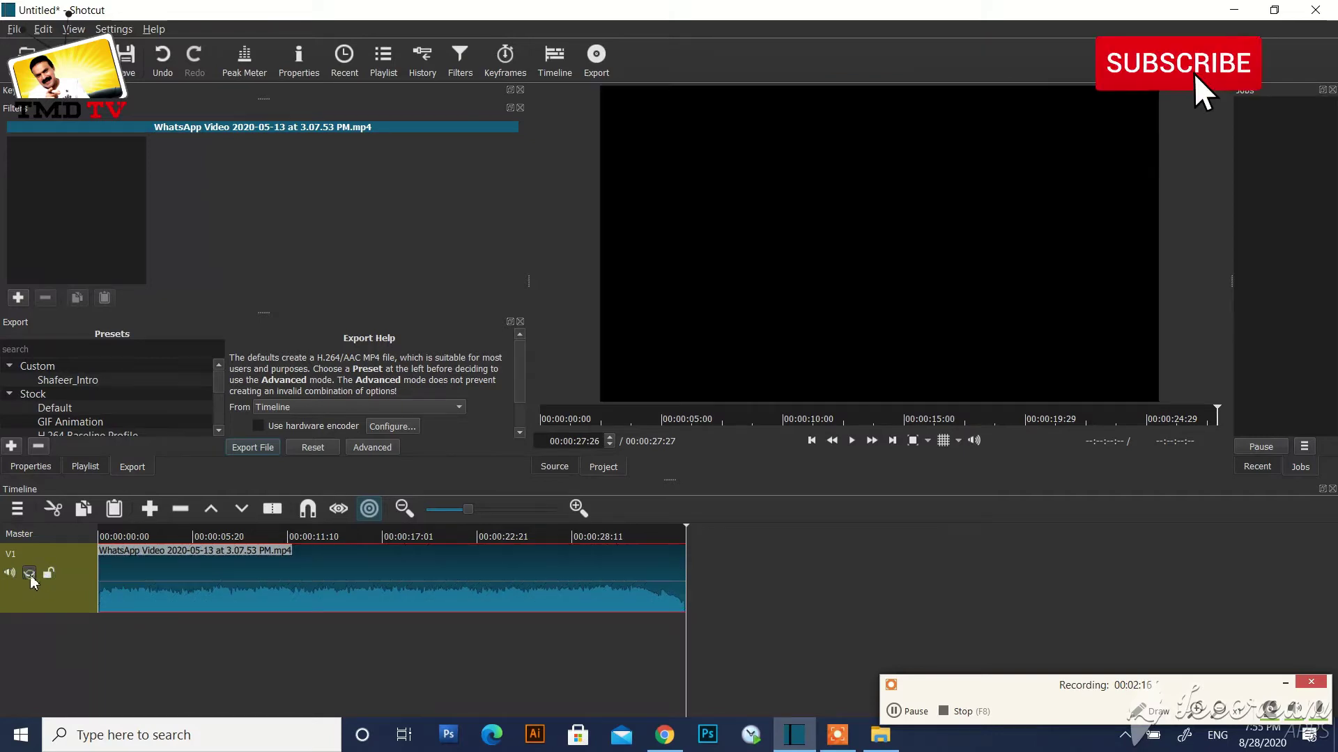
click(30, 576)
click(29, 575)
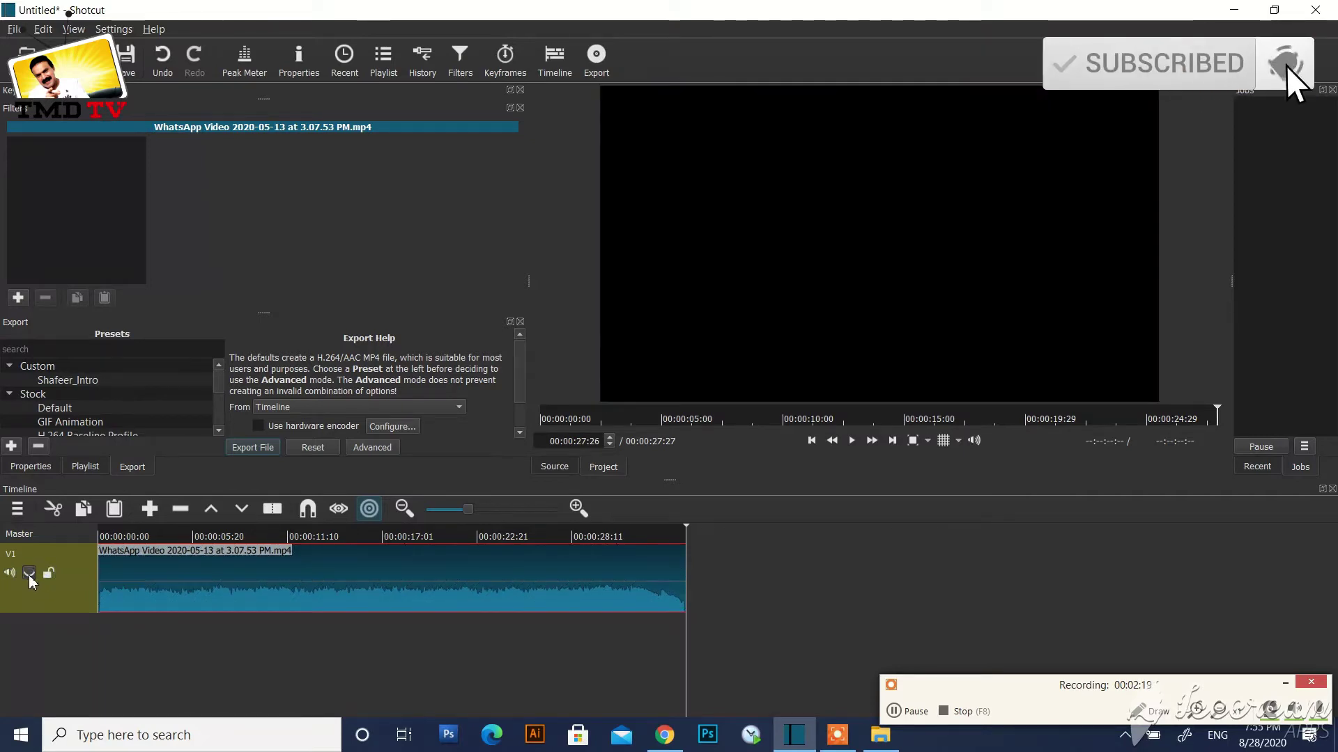
click(30, 575)
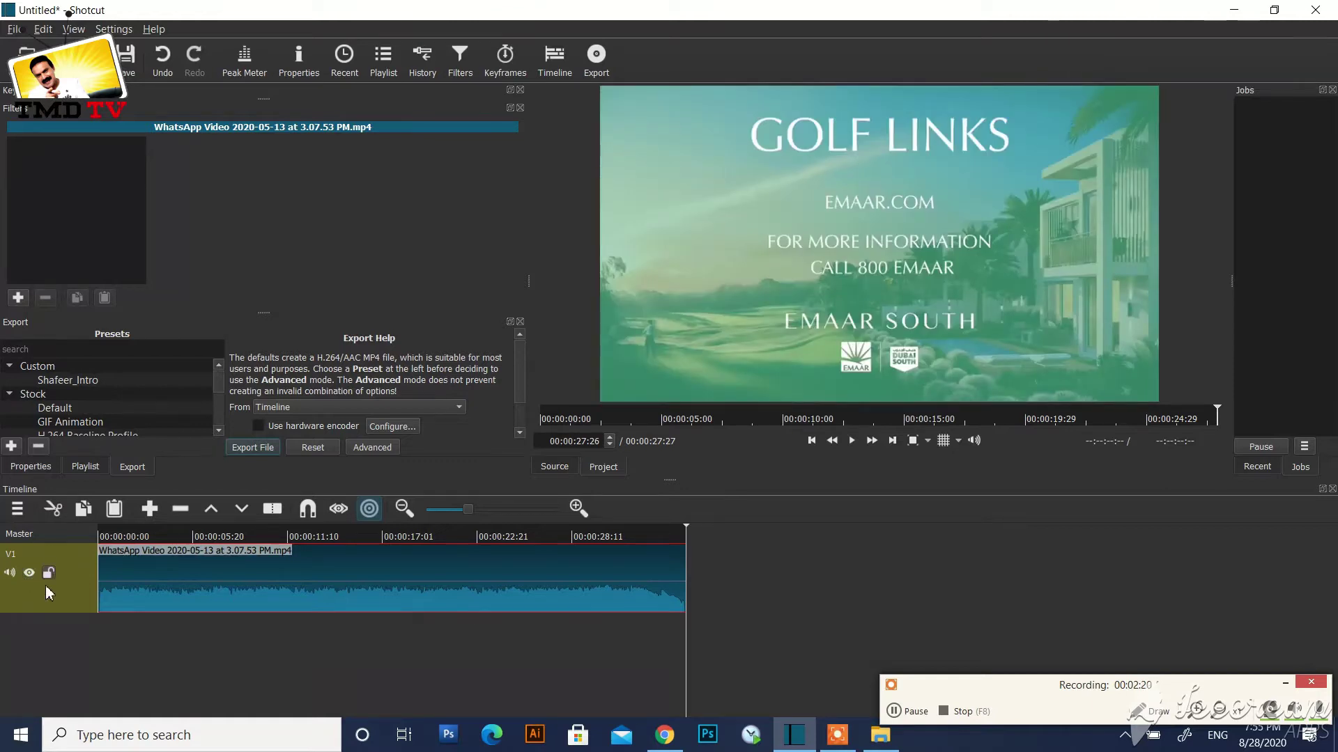
Step: Play the timeline from near its start and set the system speaker volume to 11
click(106, 540)
key(space)
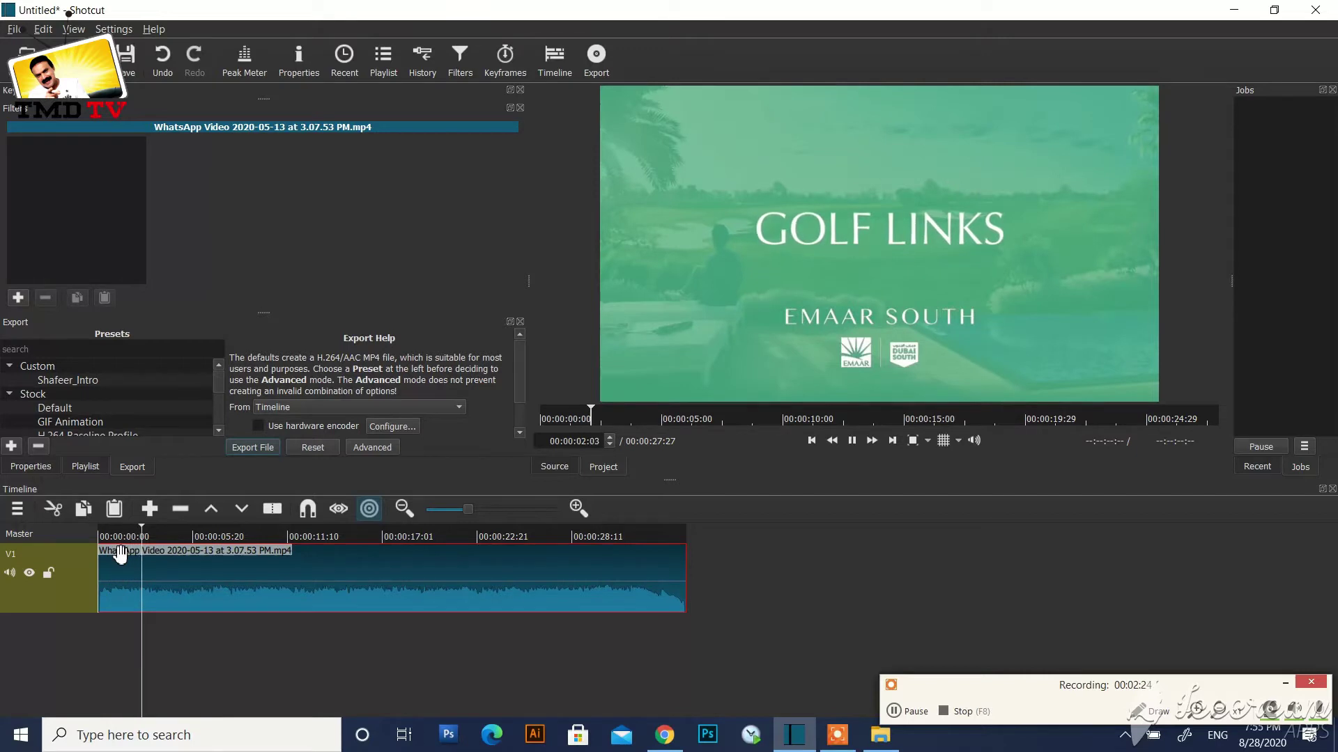
click(1125, 735)
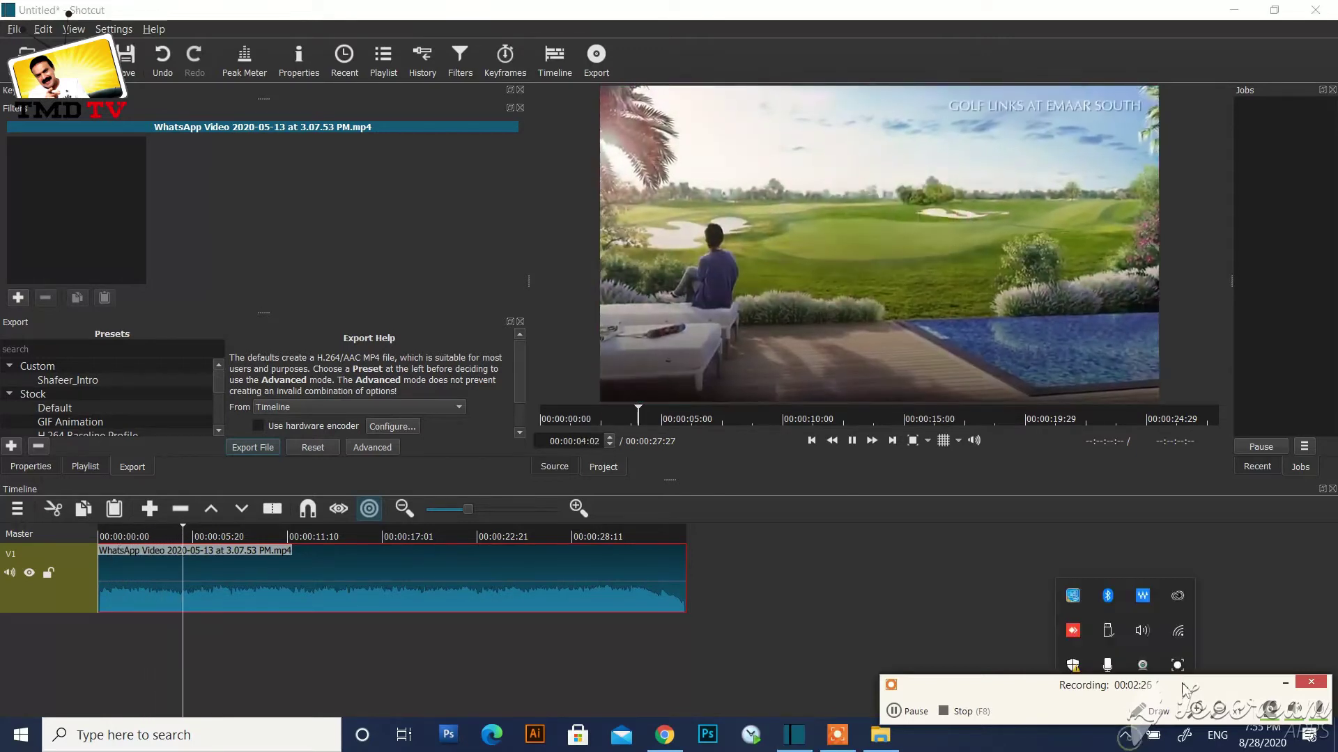
click(1141, 630)
drag(1123, 687, 1106, 693)
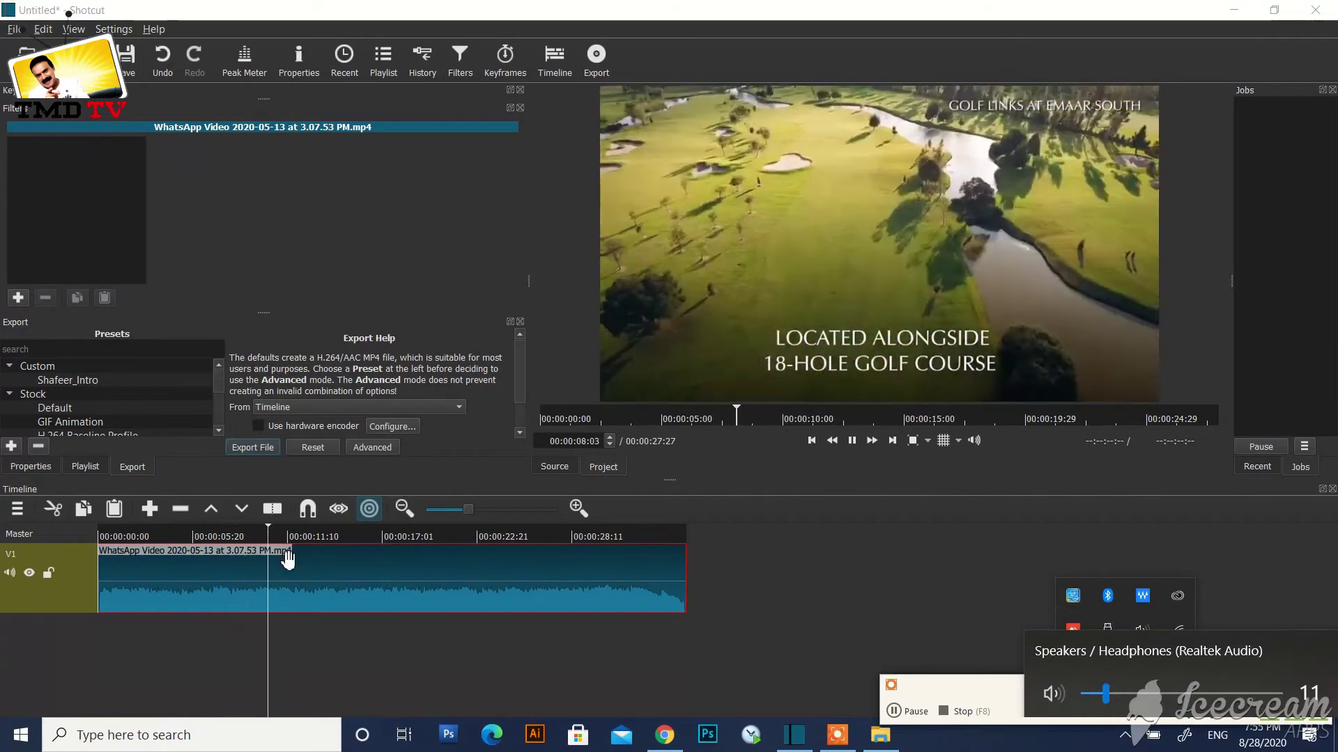
Step: Split the V1 clip at 00:00:14:25 and move the second part along the track to leave a gap
click(356, 539)
drag(353, 538, 411, 548)
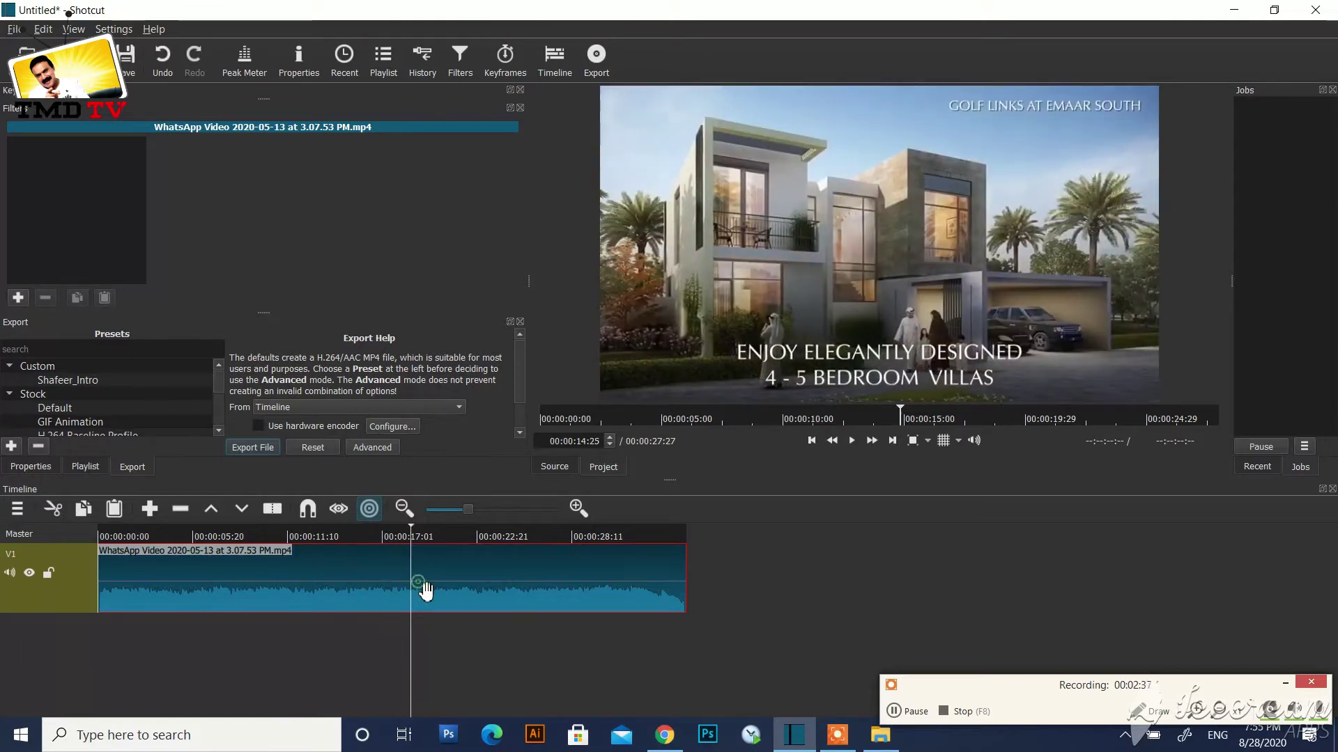
click(281, 520)
drag(466, 592, 625, 577)
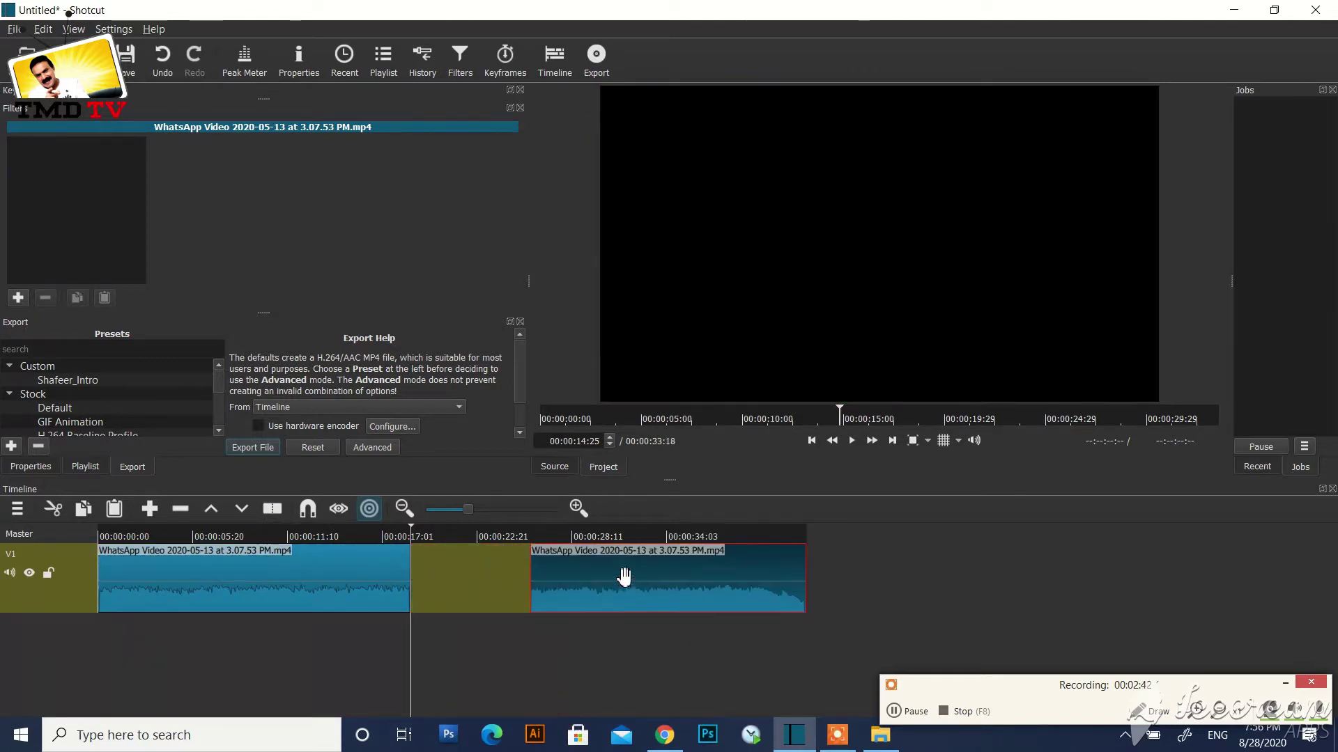
Step: Split the second clip at 00:00:24:15 and move its remainder 00:05:20 further along V1
click(617, 539)
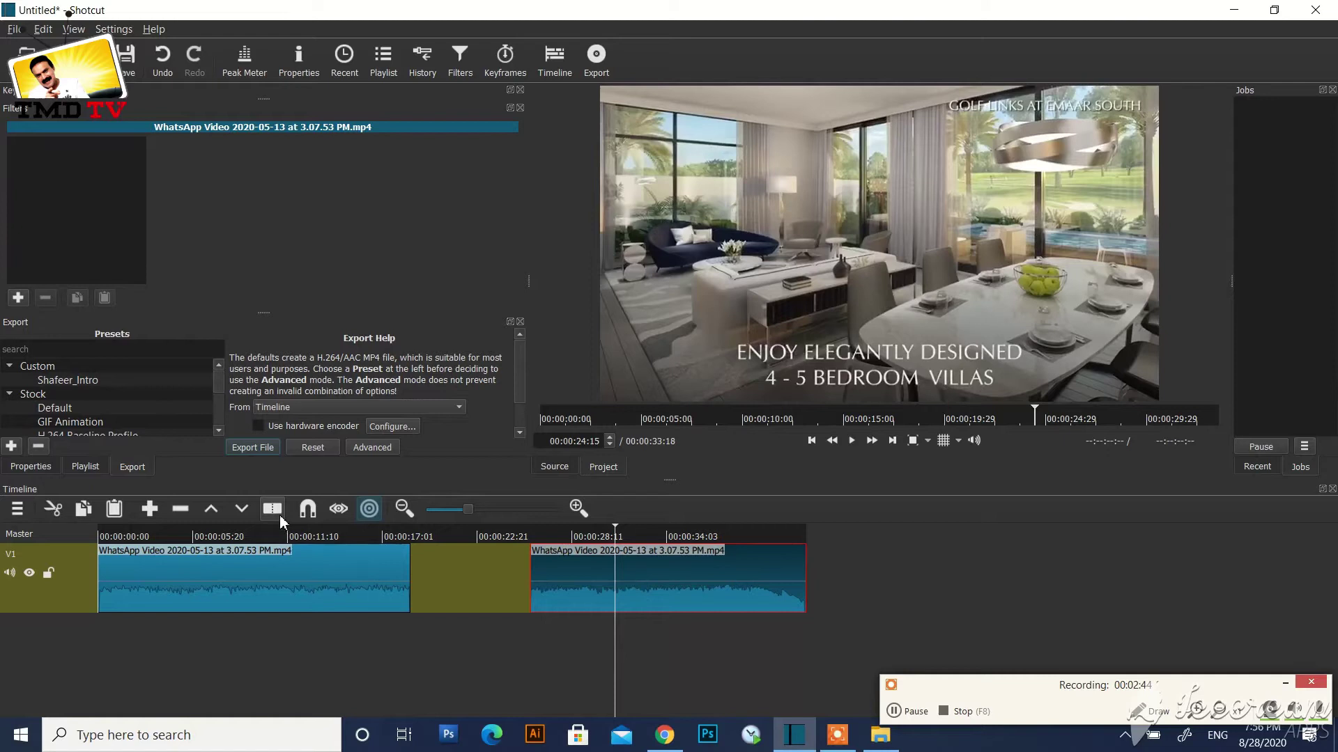
key(s)
drag(651, 586, 762, 638)
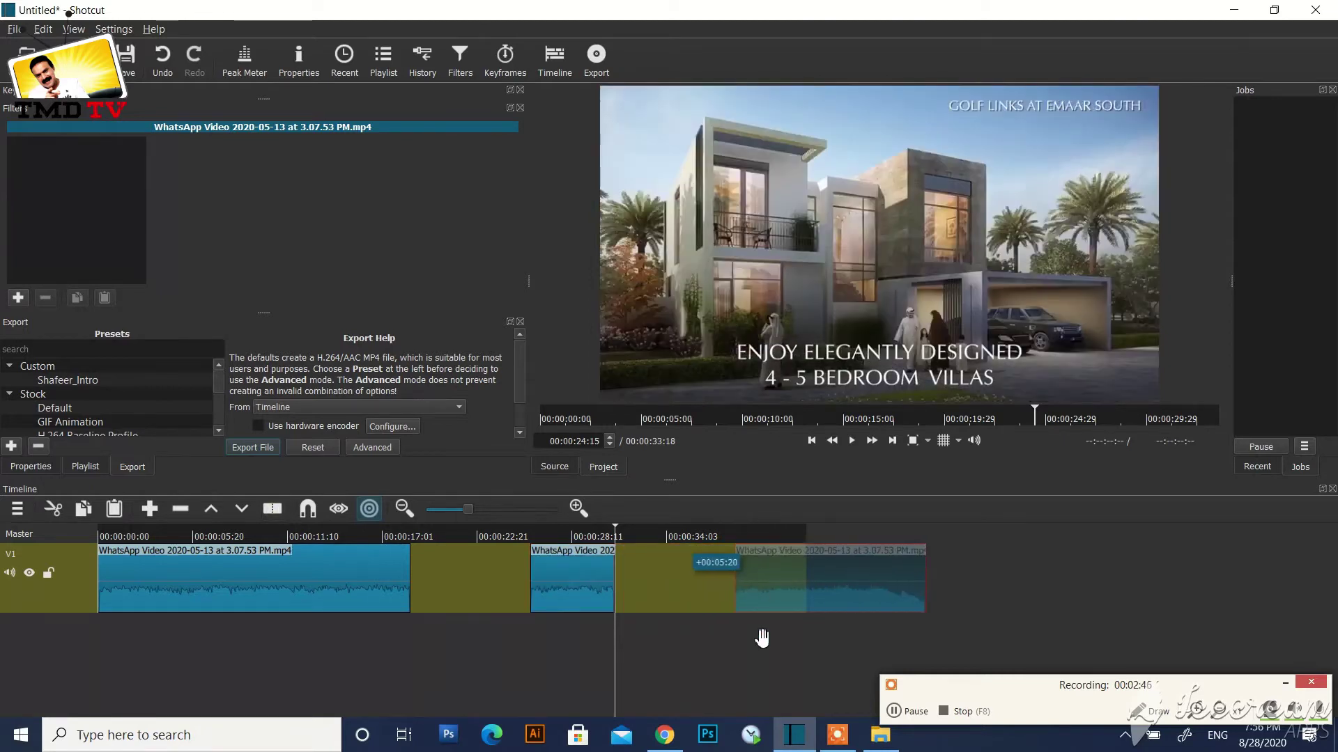
drag(822, 555, 821, 550)
Step: Split the last clip at 00:00:34:01 and move its end piece 00:04:00 further along the track
click(816, 538)
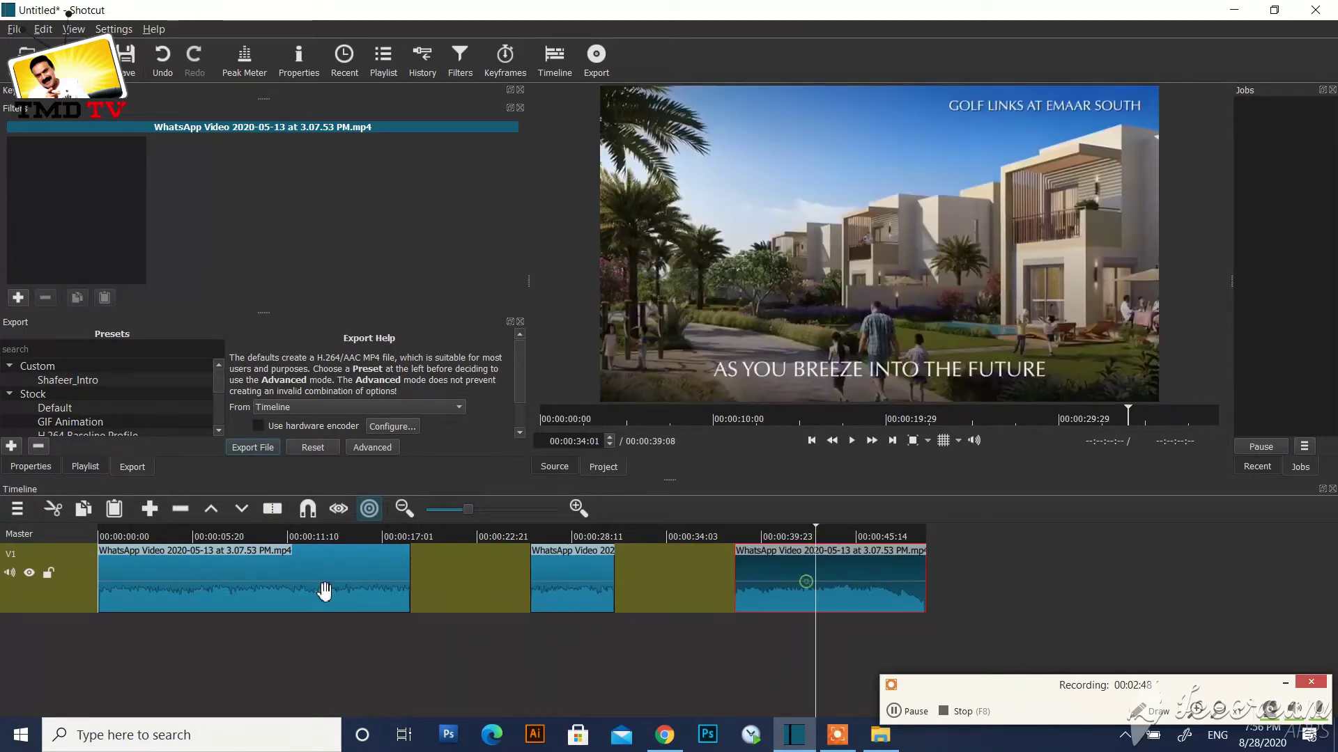
key(s)
drag(899, 585, 977, 653)
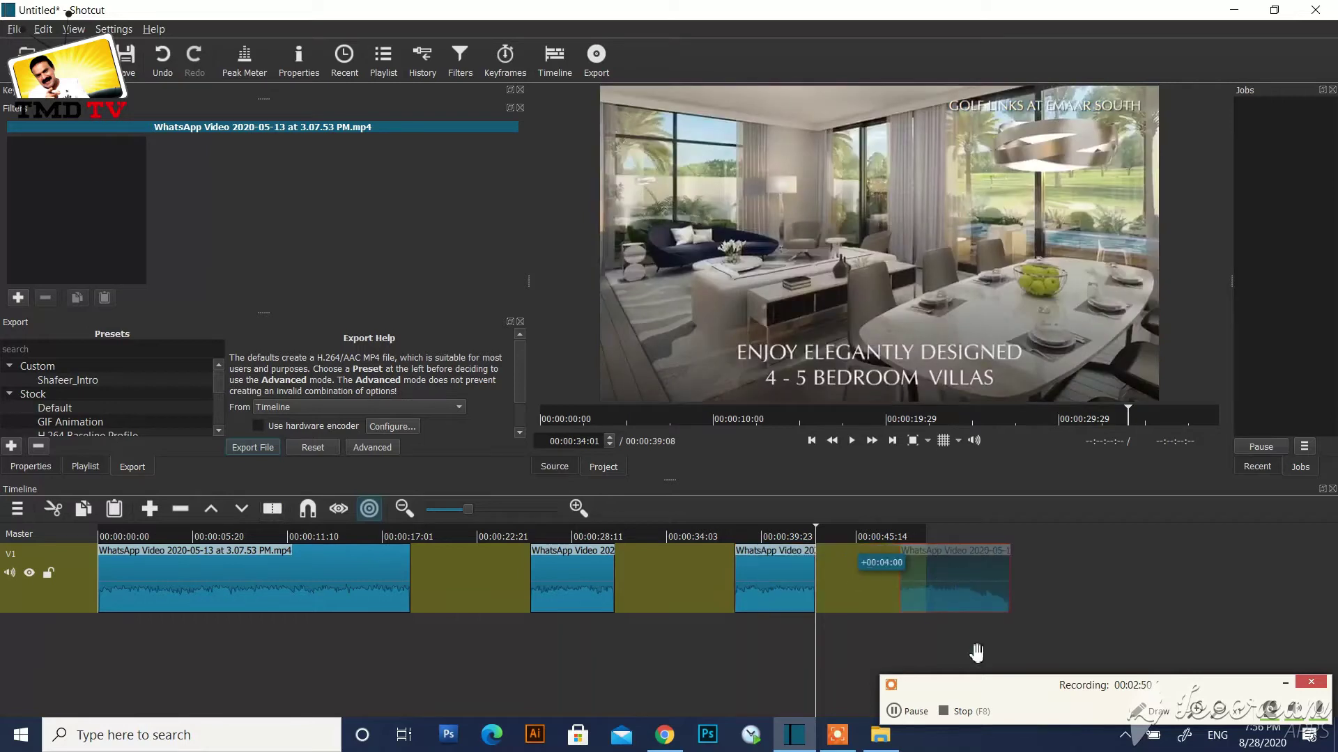
drag(973, 748, 965, 725)
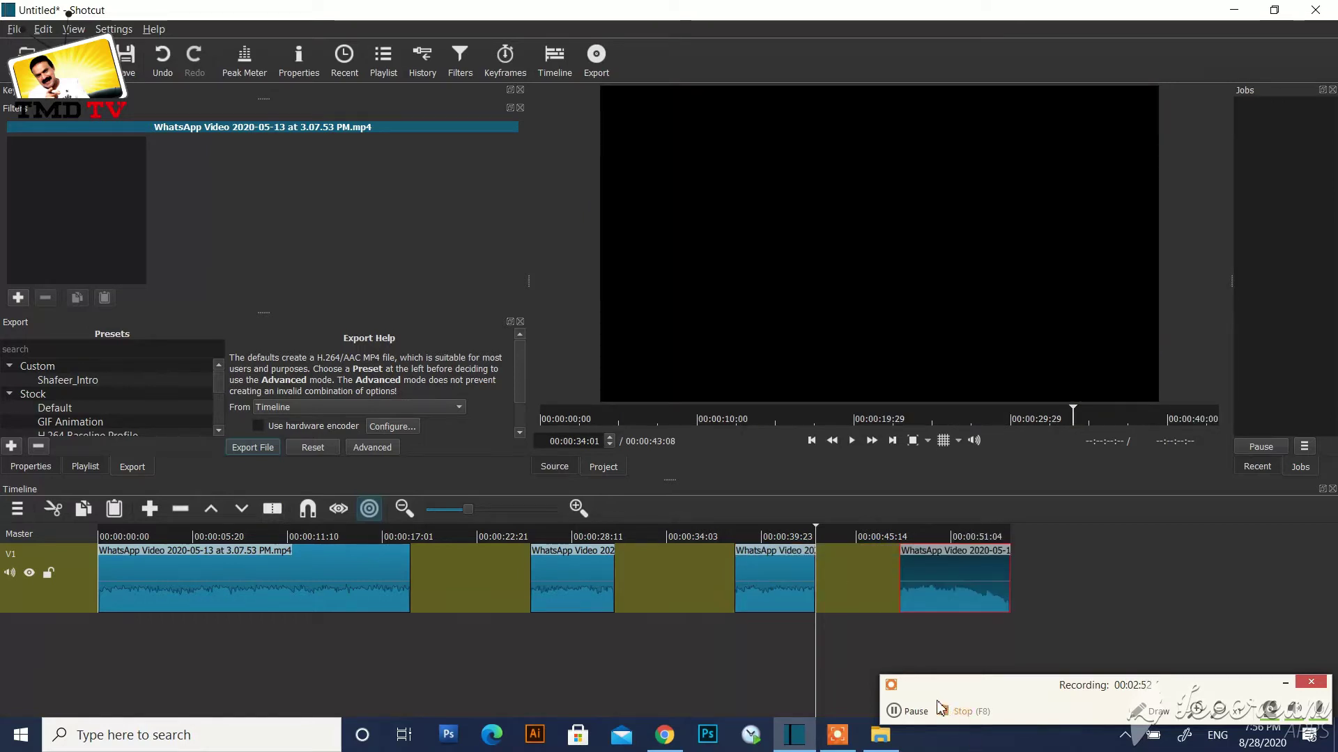
Step: Play the timeline from near the start of the second clip
click(537, 538)
key(space)
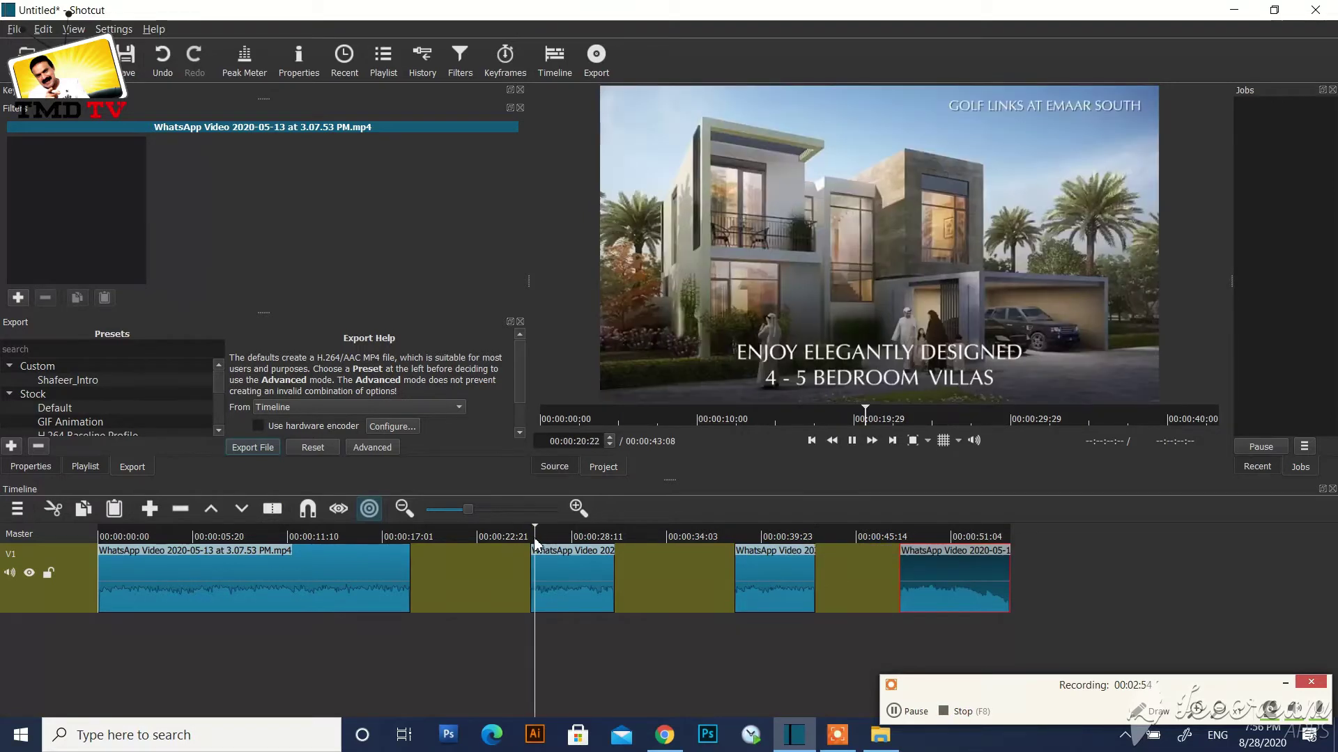
Step: Play the timeline from the third clip and again from the start of the end clip on V1
click(737, 537)
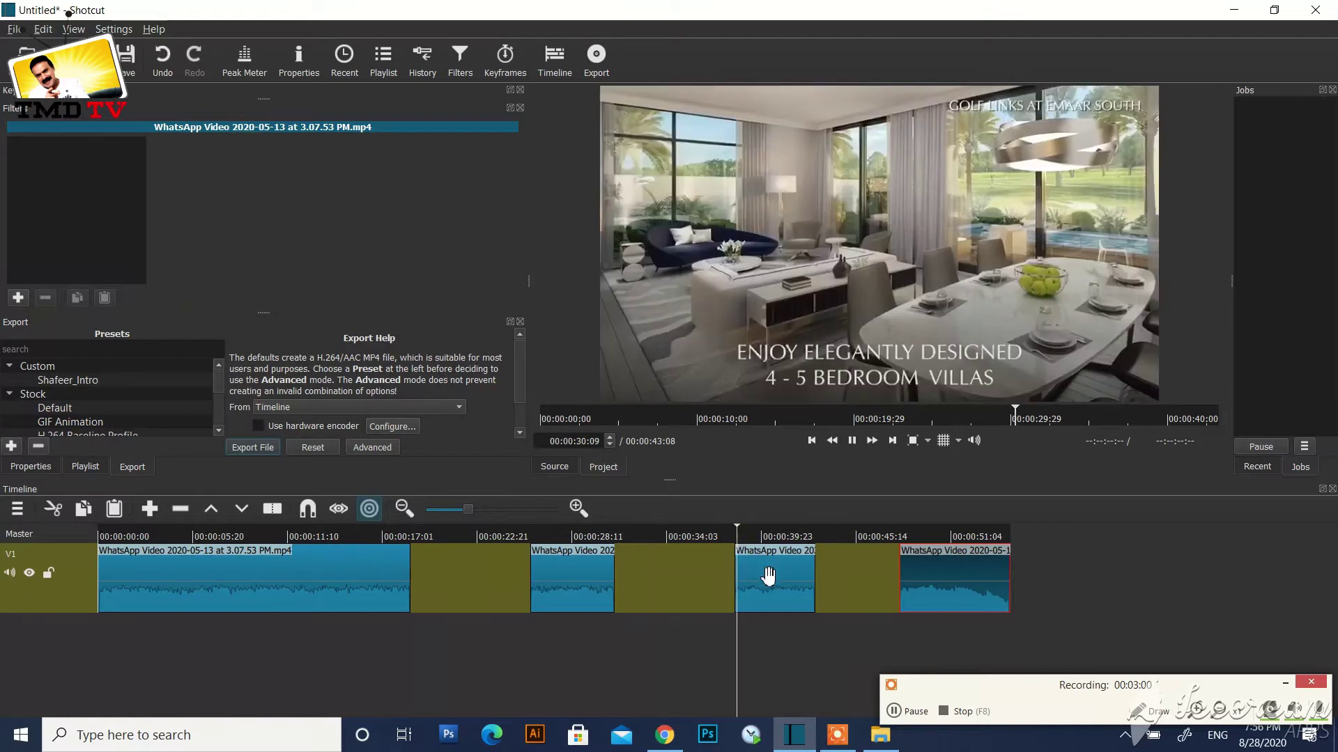
key(space)
click(898, 542)
key(space)
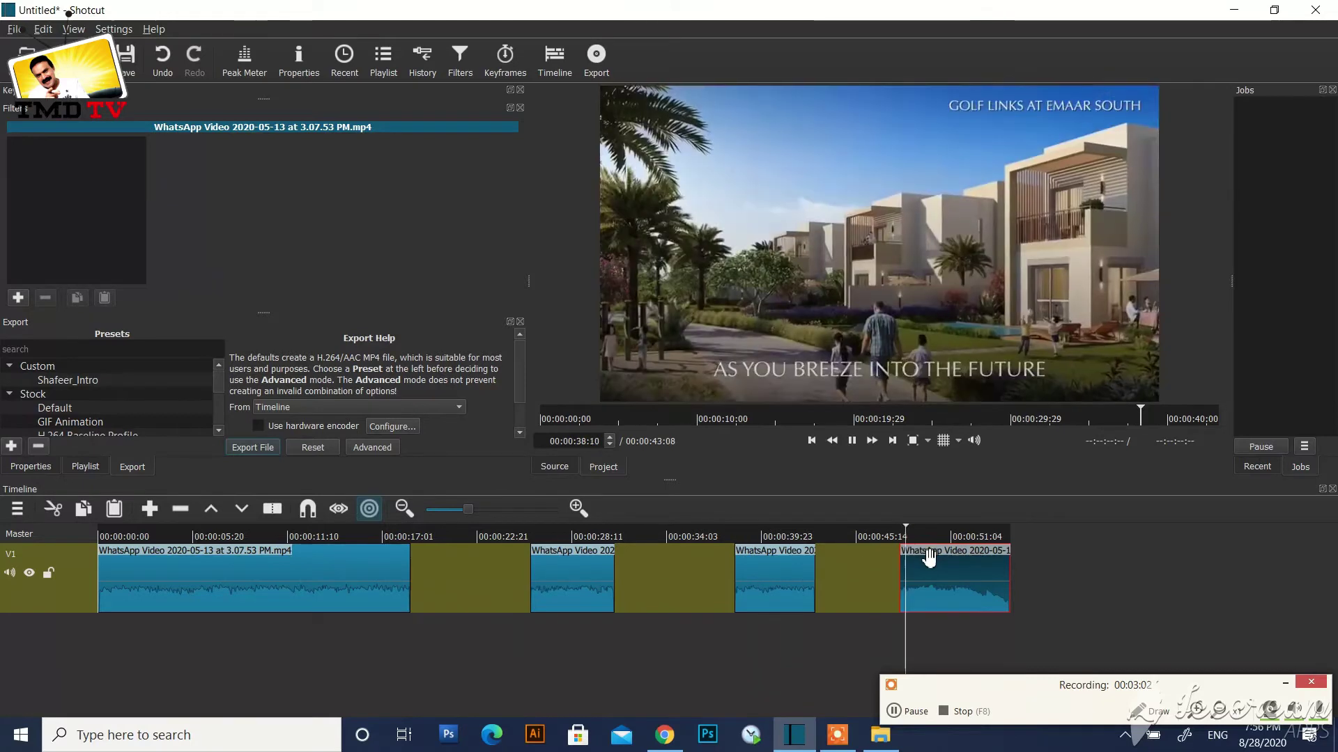
key(space)
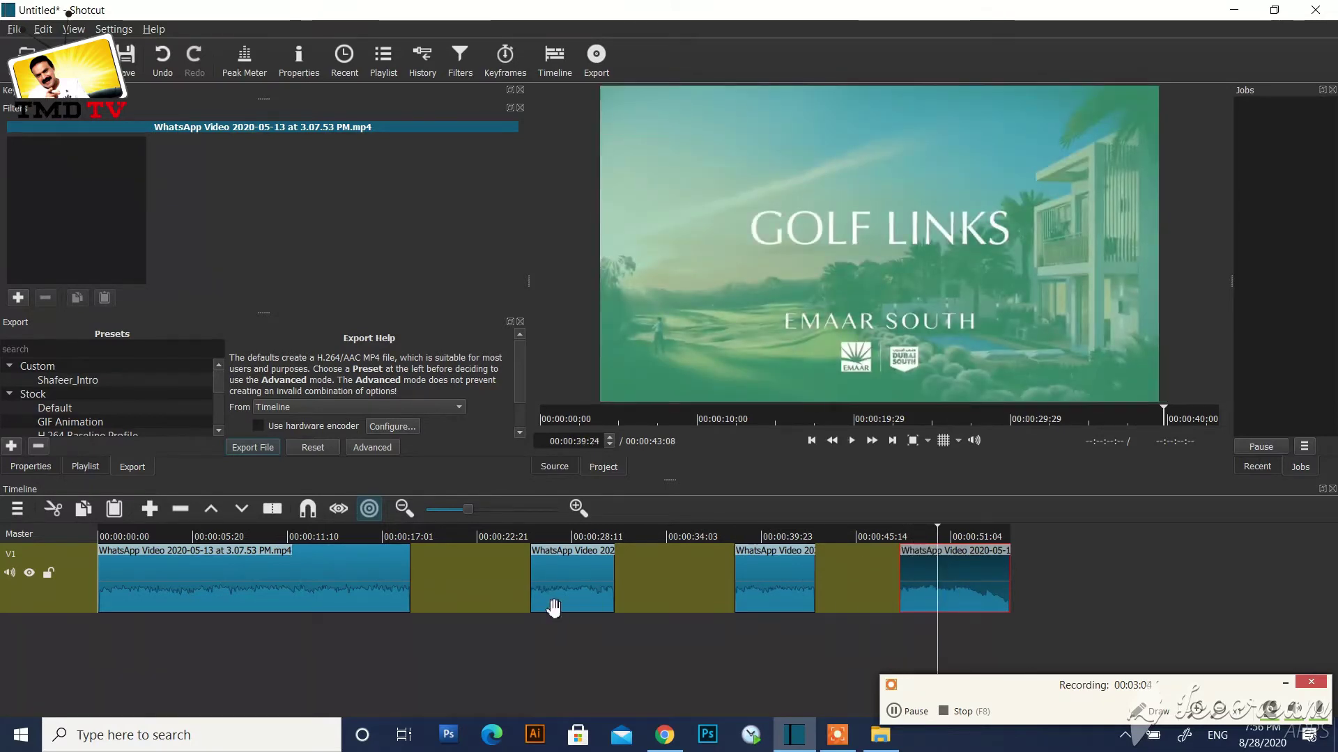
Step: Move the second V1 clip 00:02:16 further along, and place the end piece in the gap after the first clip
click(562, 536)
drag(561, 603, 843, 582)
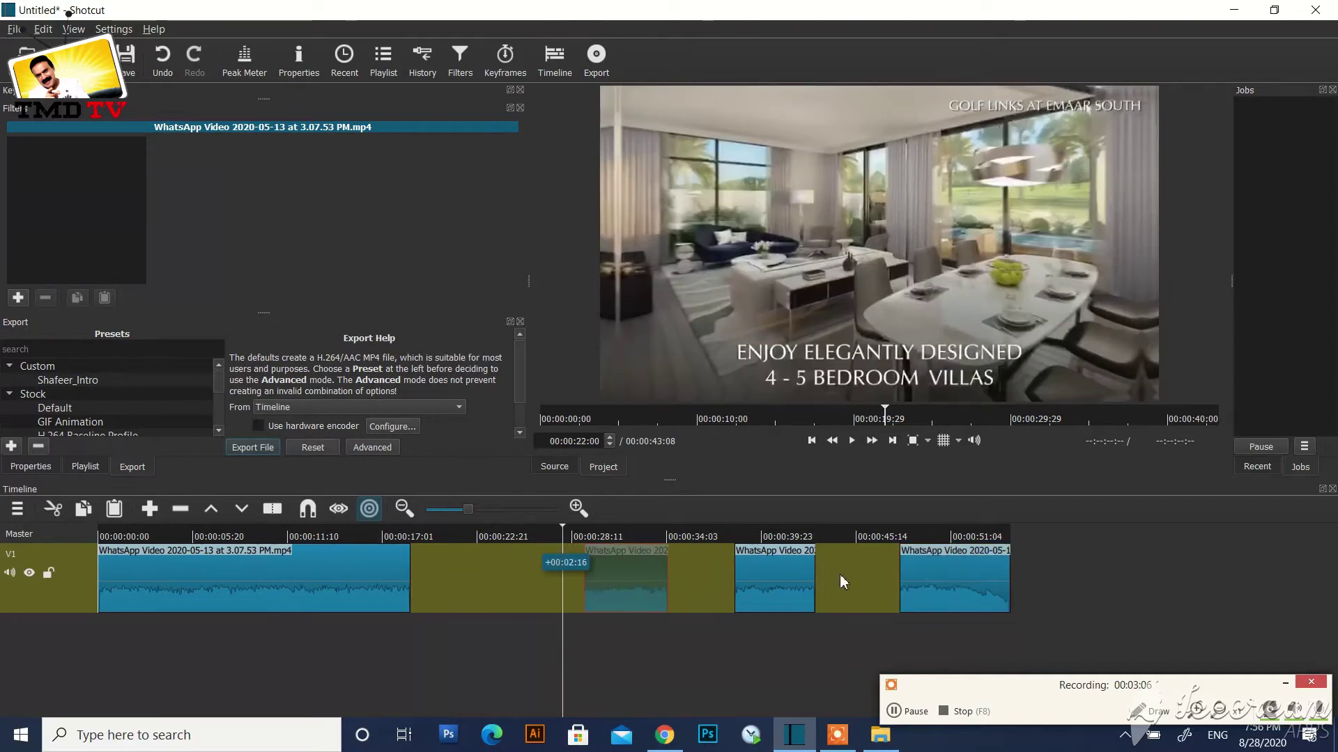
drag(946, 590, 417, 575)
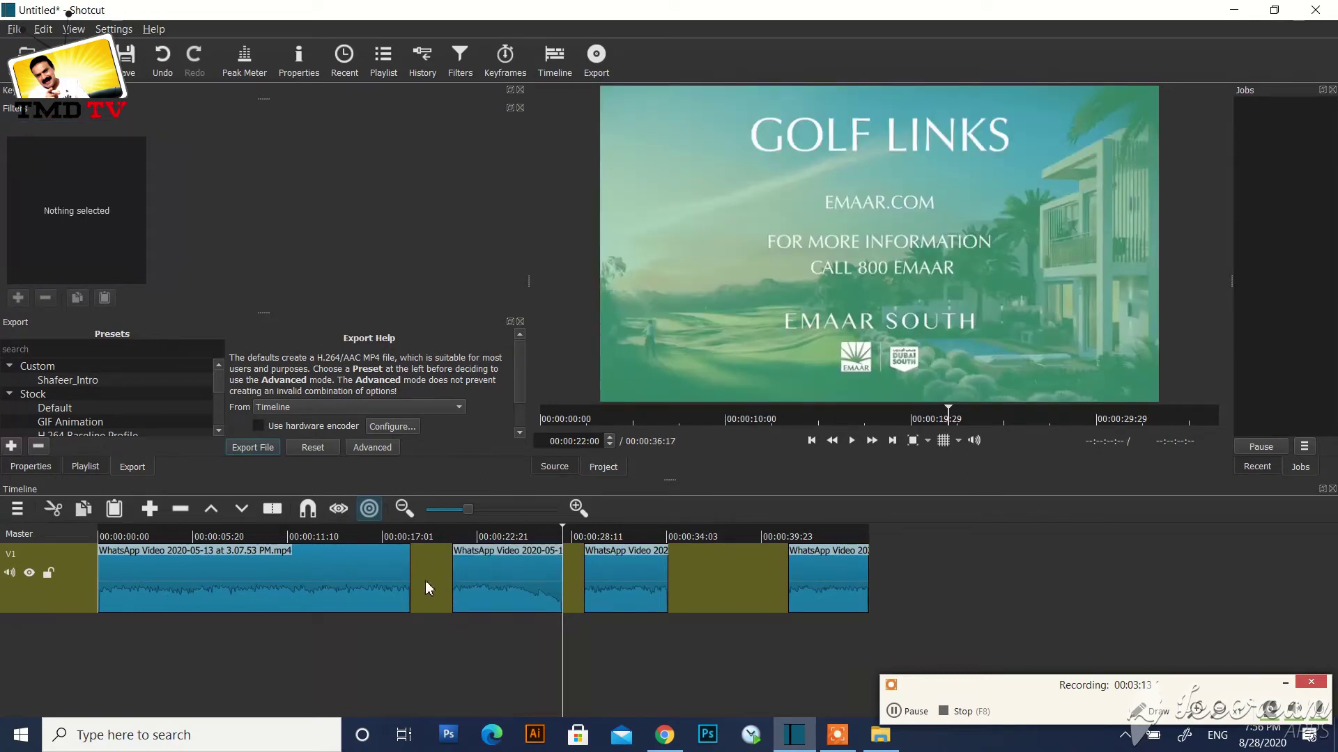
Step: Delete the gaps before and after the relocated end piece on V1, and preview the join with the first clip
click(437, 594)
key(Delete)
click(396, 538)
key(space)
key(space)
click(535, 589)
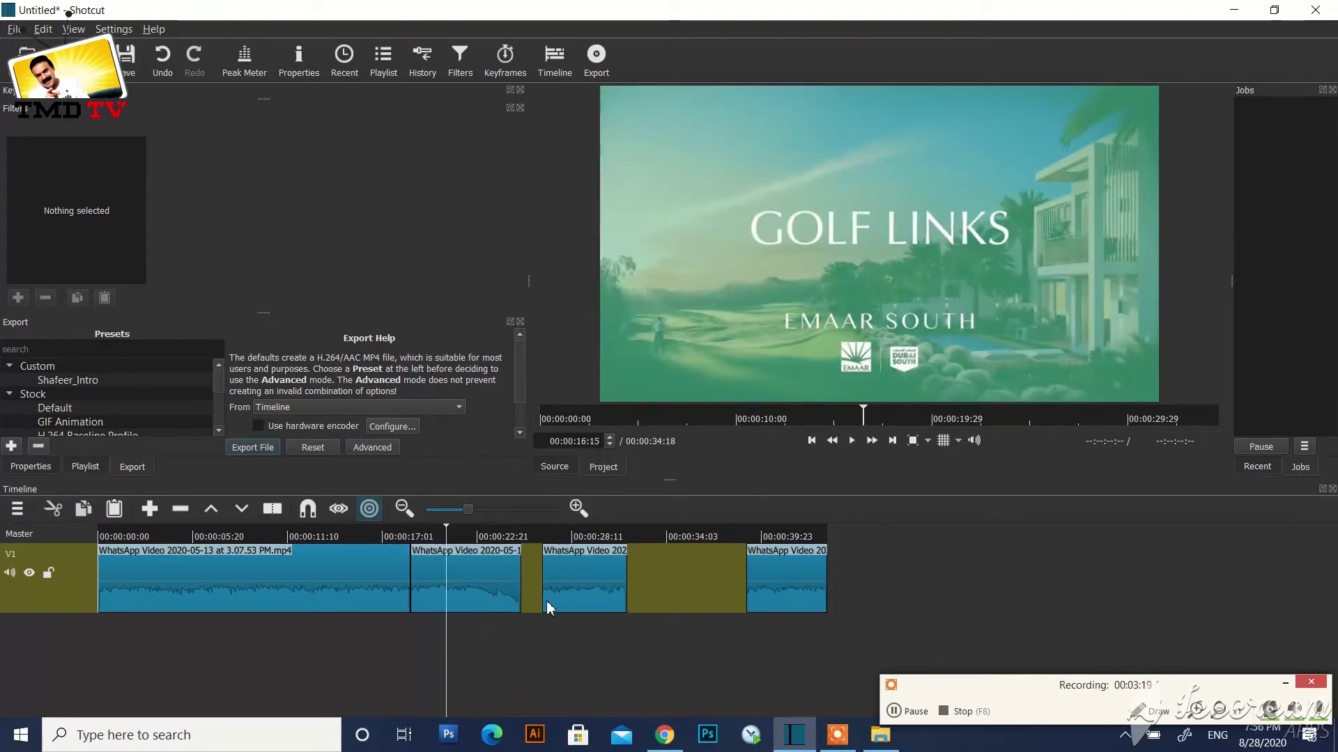
key(Delete)
Step: Overlap the second V1 clip with the end of the first to create a transition, and play across it
key(Right)
key(Right)
key(Right)
key(Right)
key(Right)
click(468, 591)
drag(473, 585, 401, 545)
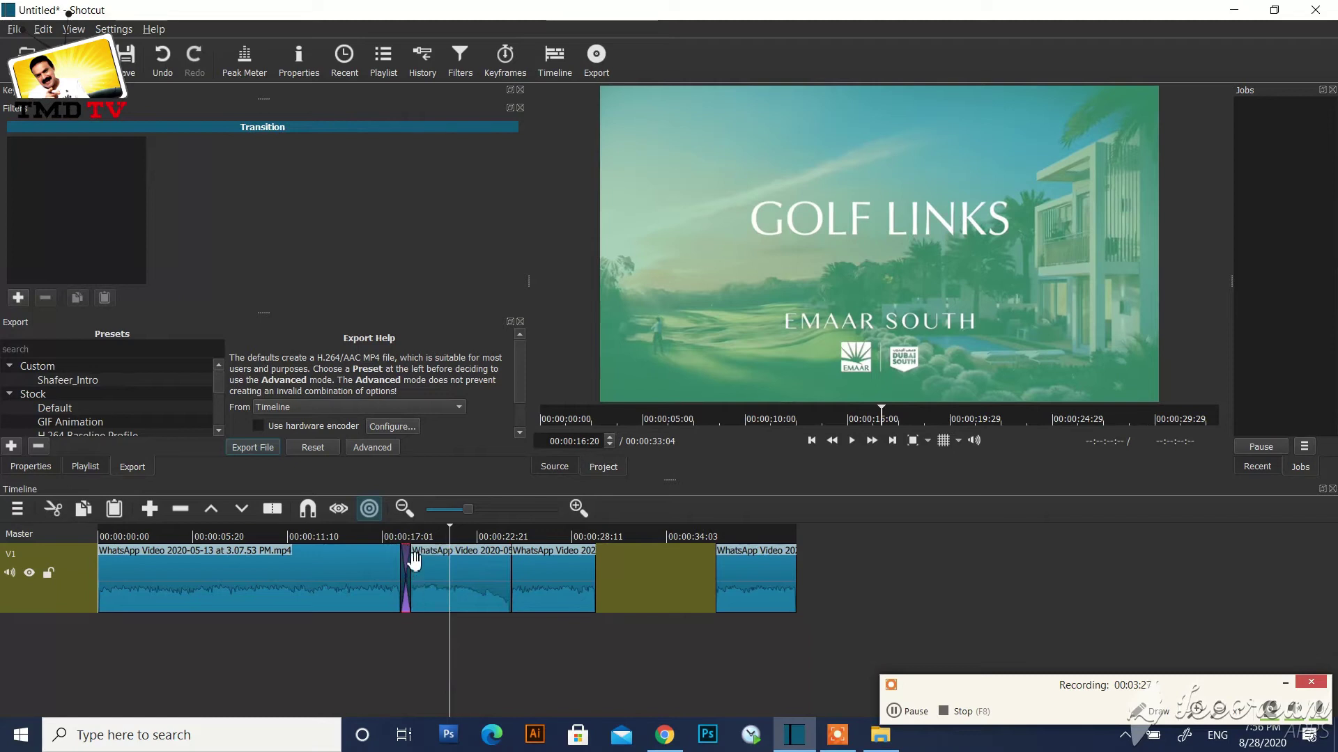
click(389, 538)
key(space)
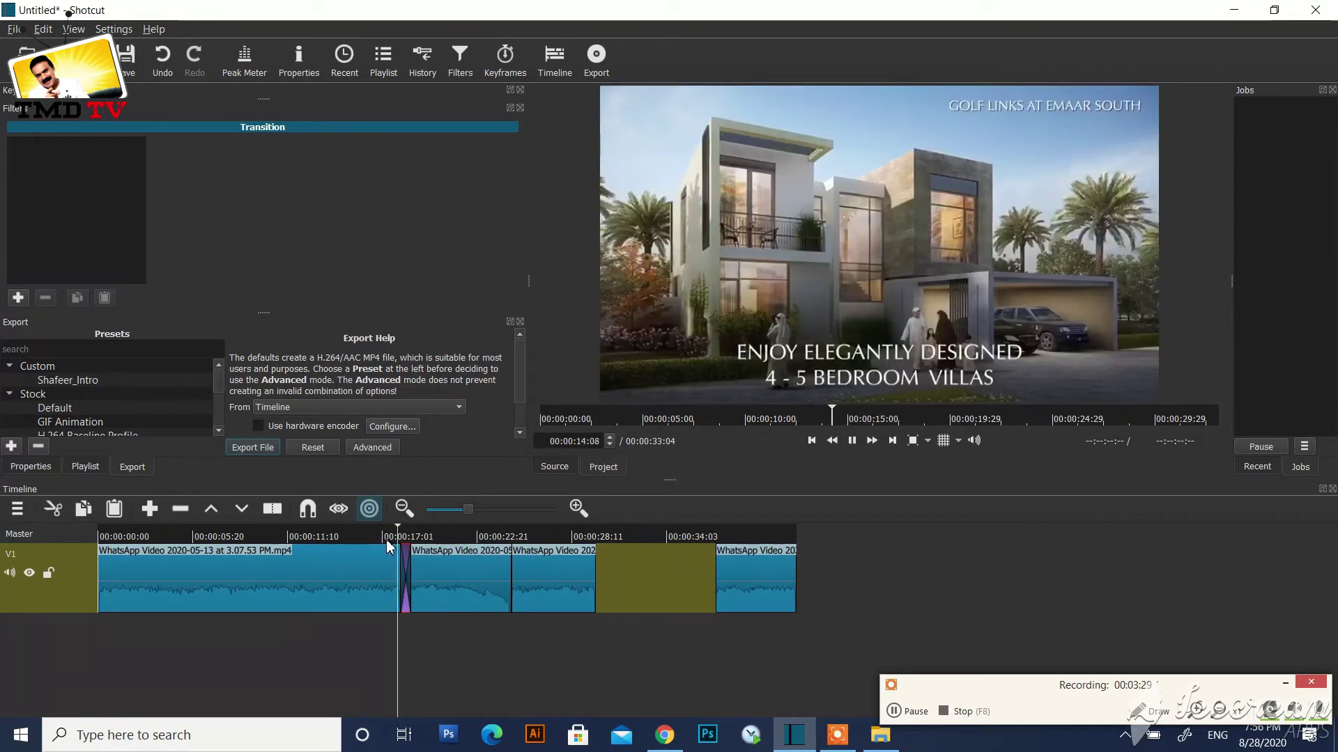
key(space)
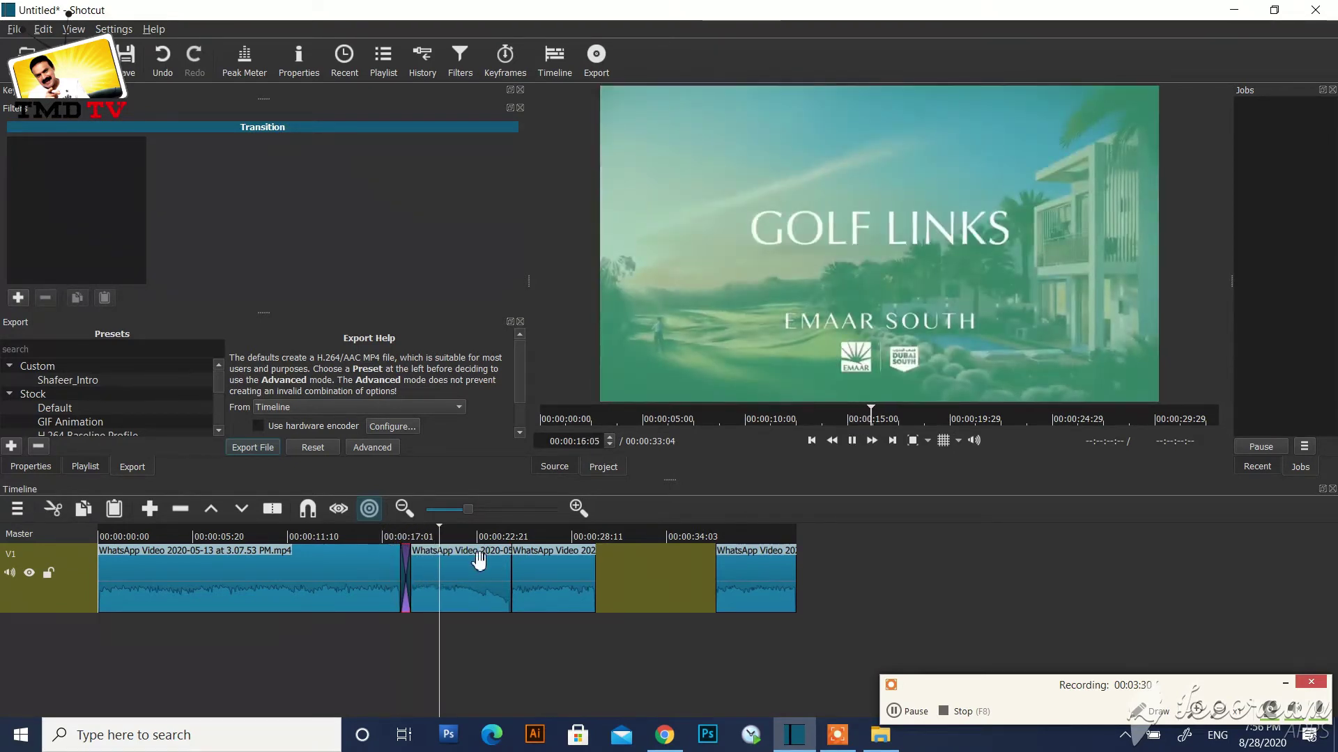
Step: Overlap the third V1 clip slightly with the second to create a transition, and preview it
click(559, 585)
drag(555, 589, 546, 587)
click(501, 535)
key(space)
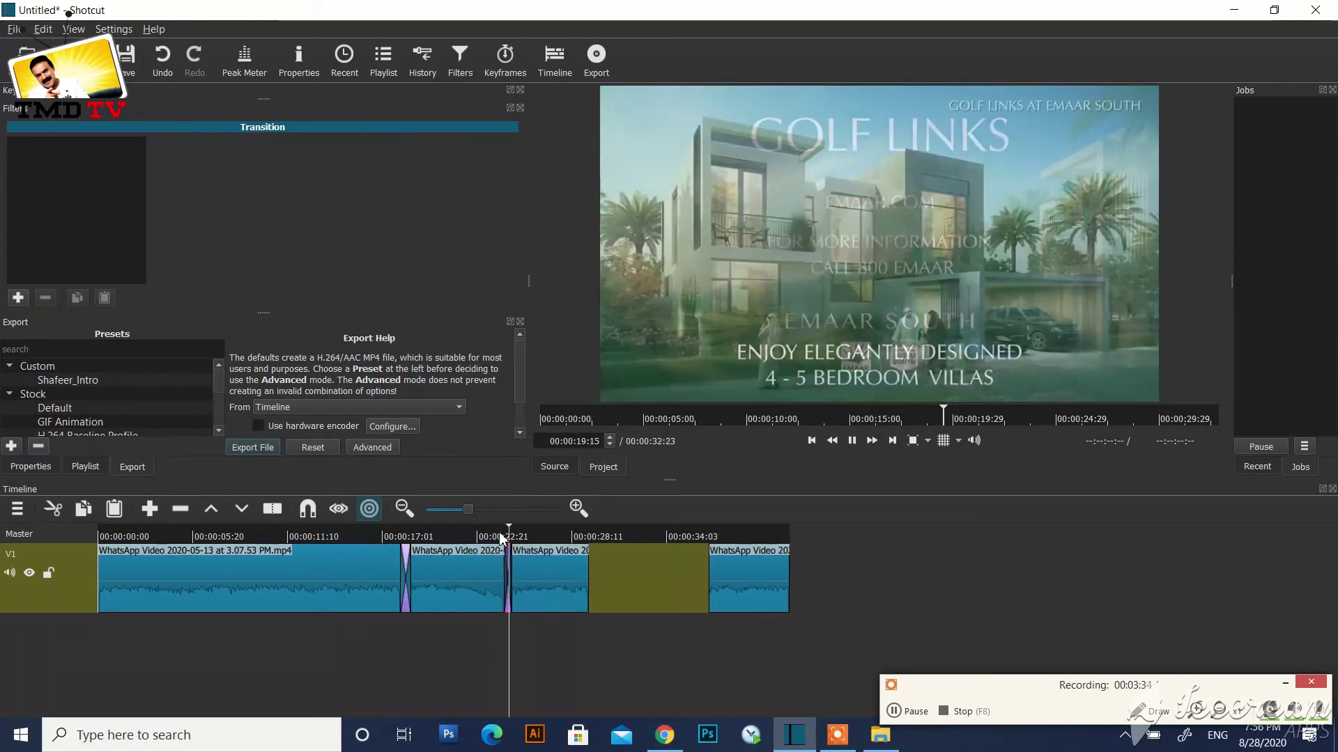
key(space)
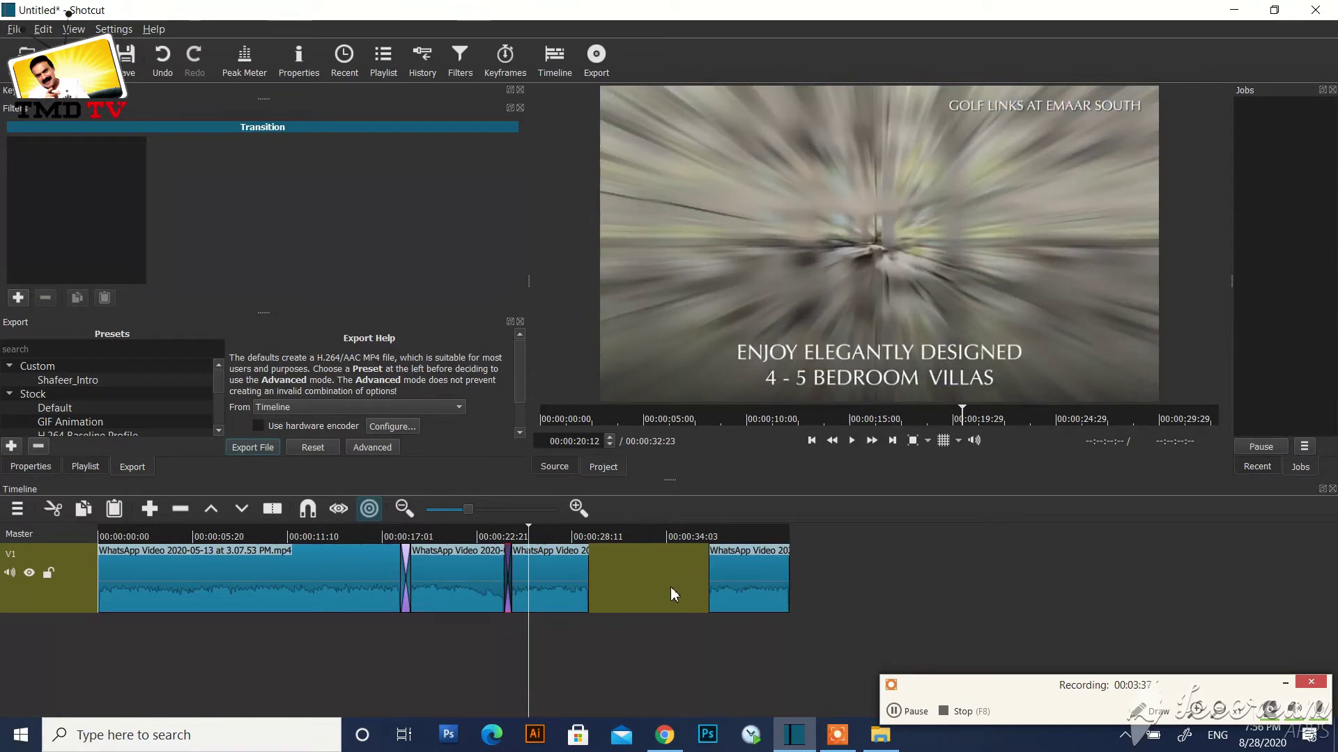
Step: Delete the remaining gap on V1, overlap the last clip 00:00:13 with the previous one as a transition, and play it
click(674, 593)
key(Delete)
drag(636, 588, 626, 594)
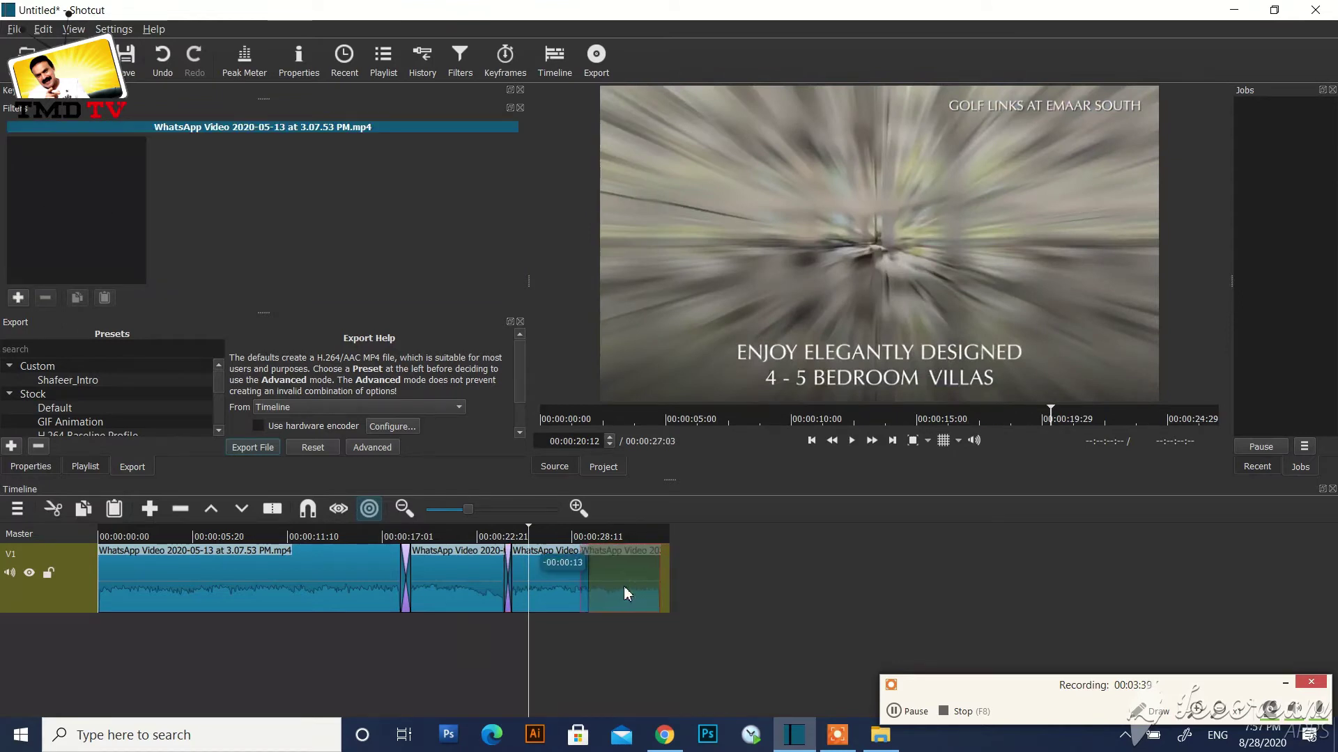
drag(580, 535, 575, 555)
key(space)
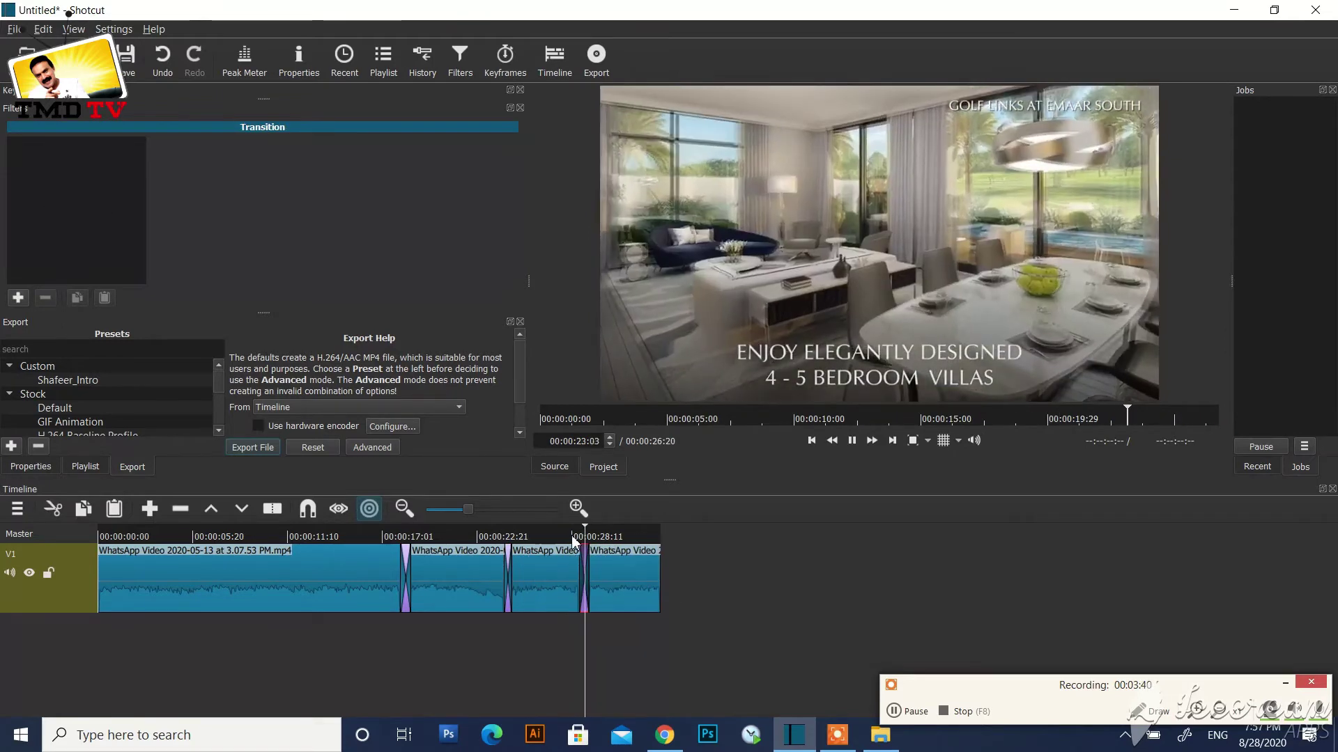
key(space)
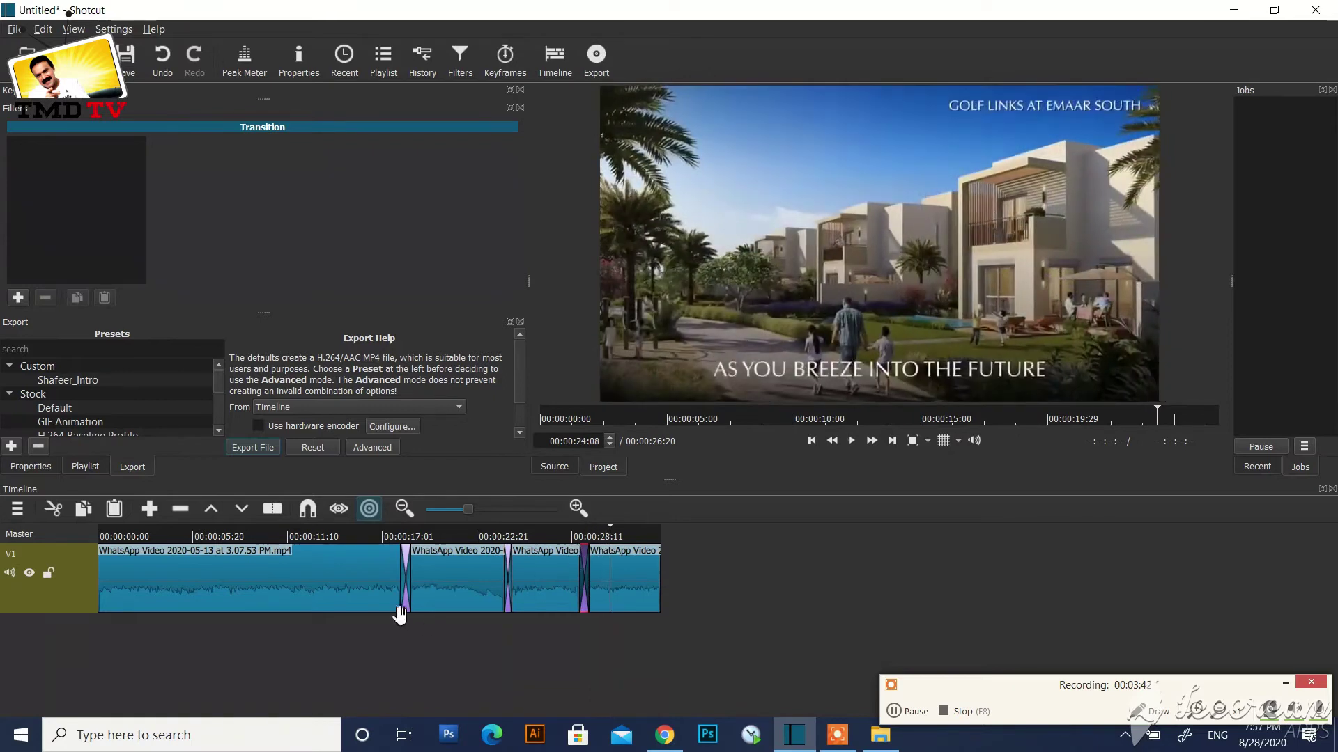
Step: Detach the audio of the first V1 clip and delete the detached audio from A1
click(302, 595)
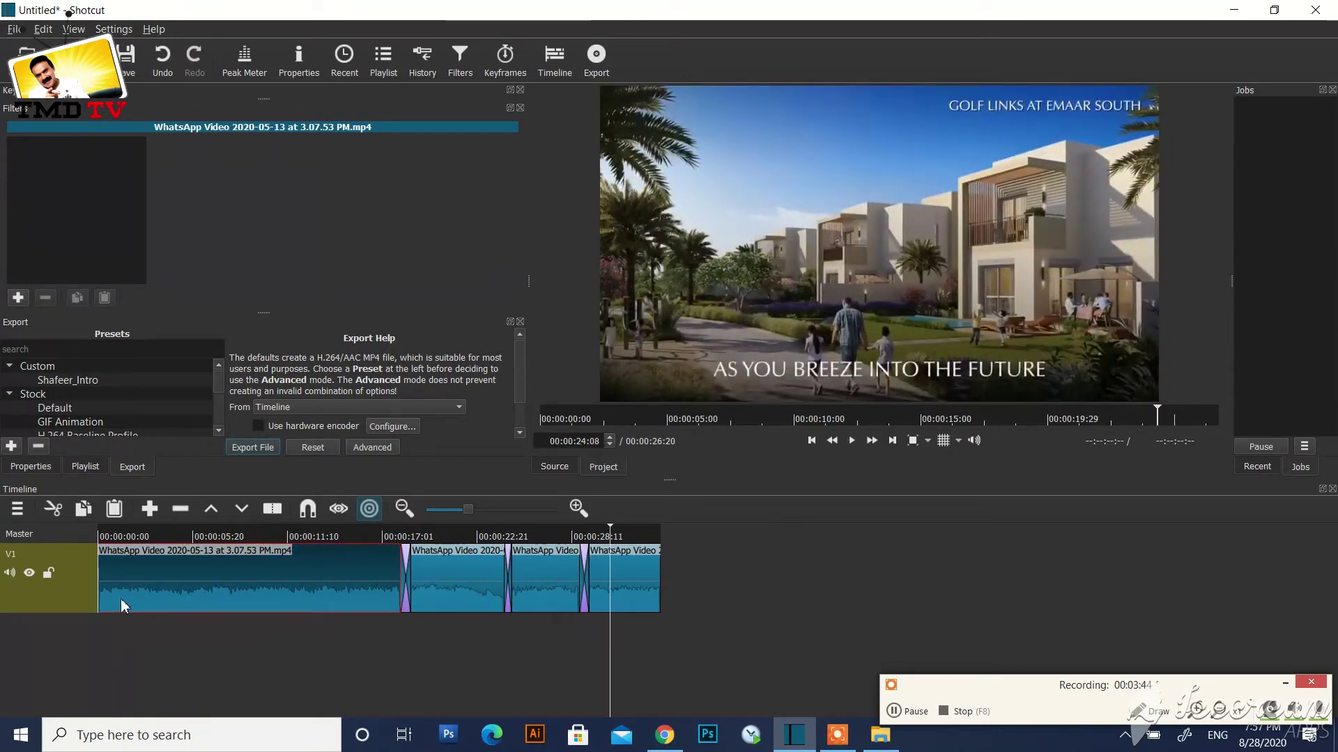
right_click(249, 600)
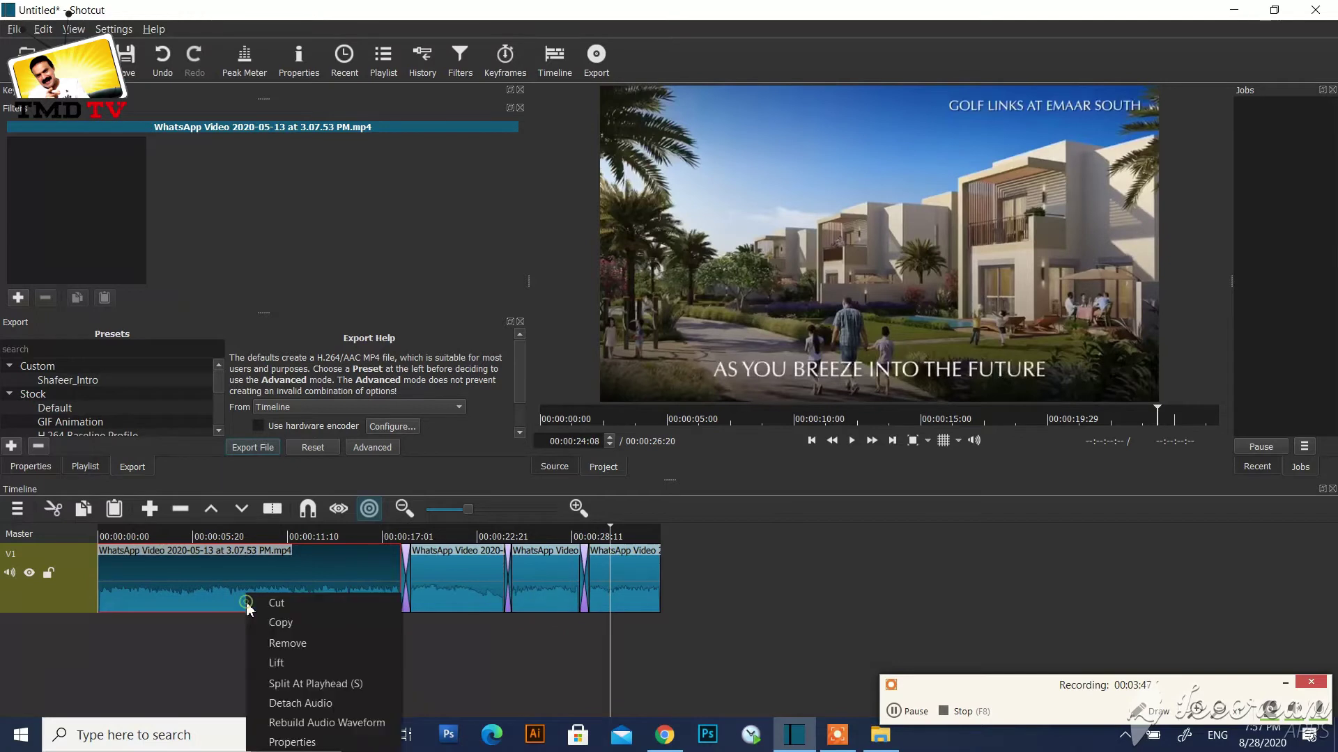
click(283, 703)
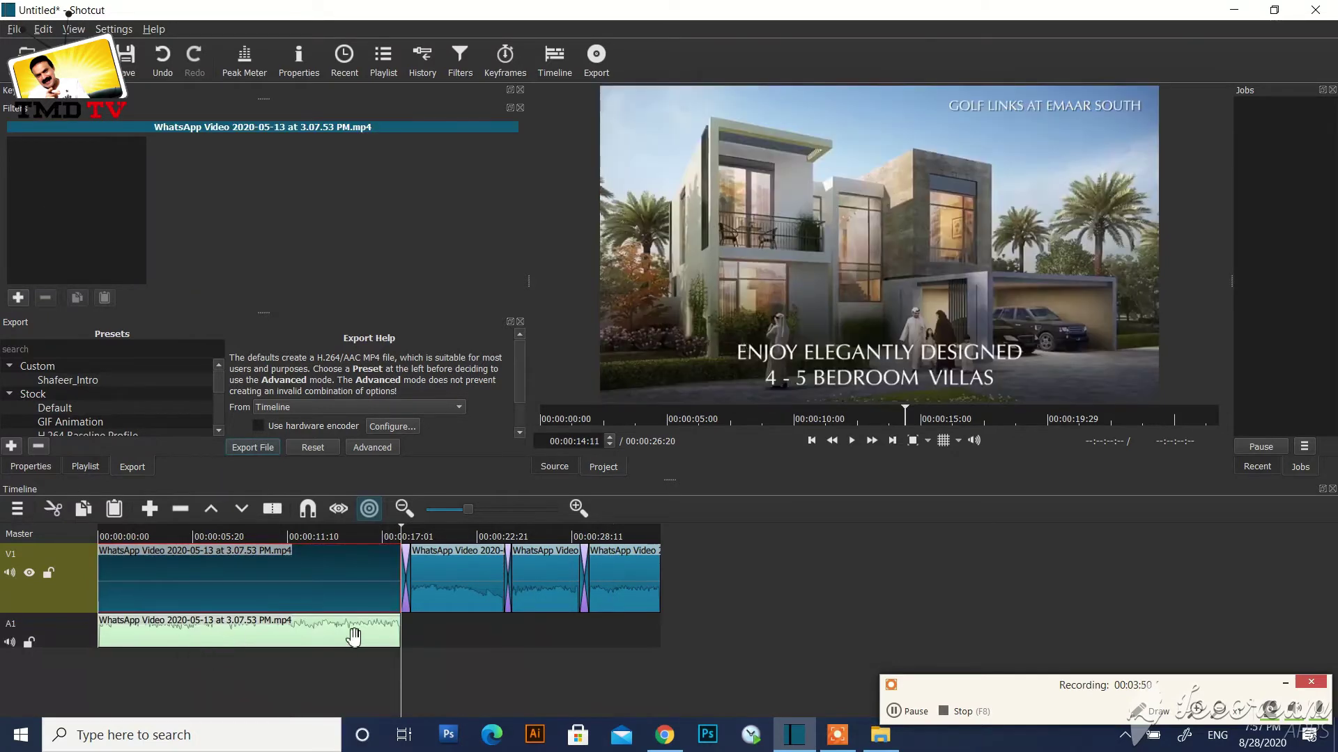
click(301, 636)
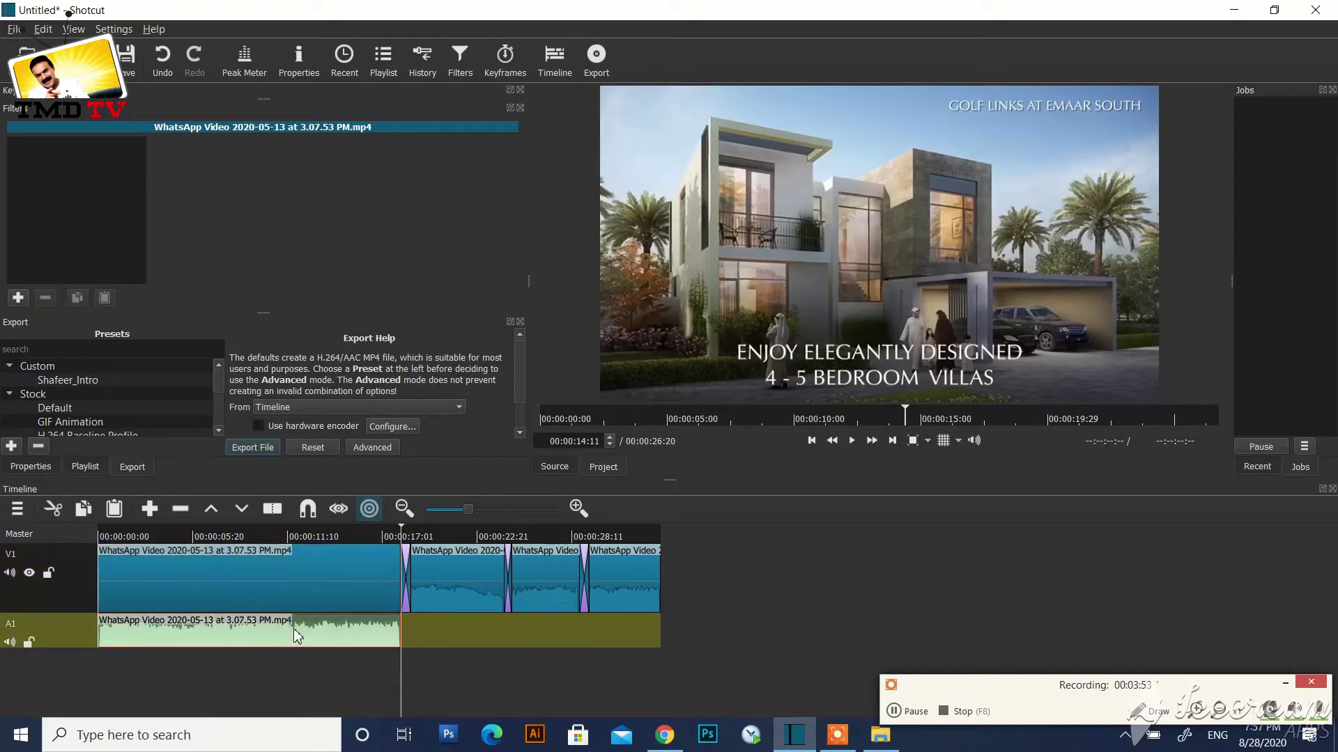
key(Delete)
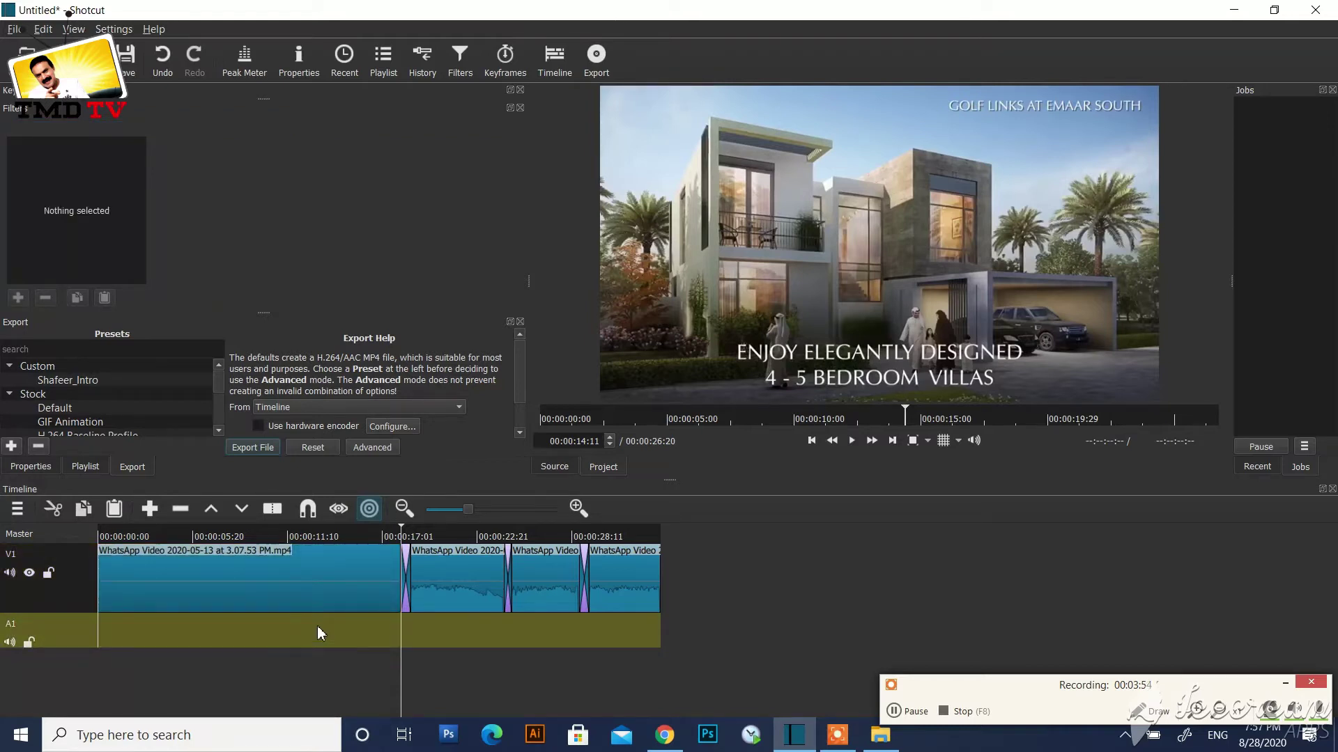
Step: Detach the audio of the second V1 clip and remove that audio clip from A1
click(444, 536)
click(454, 574)
right_click(455, 572)
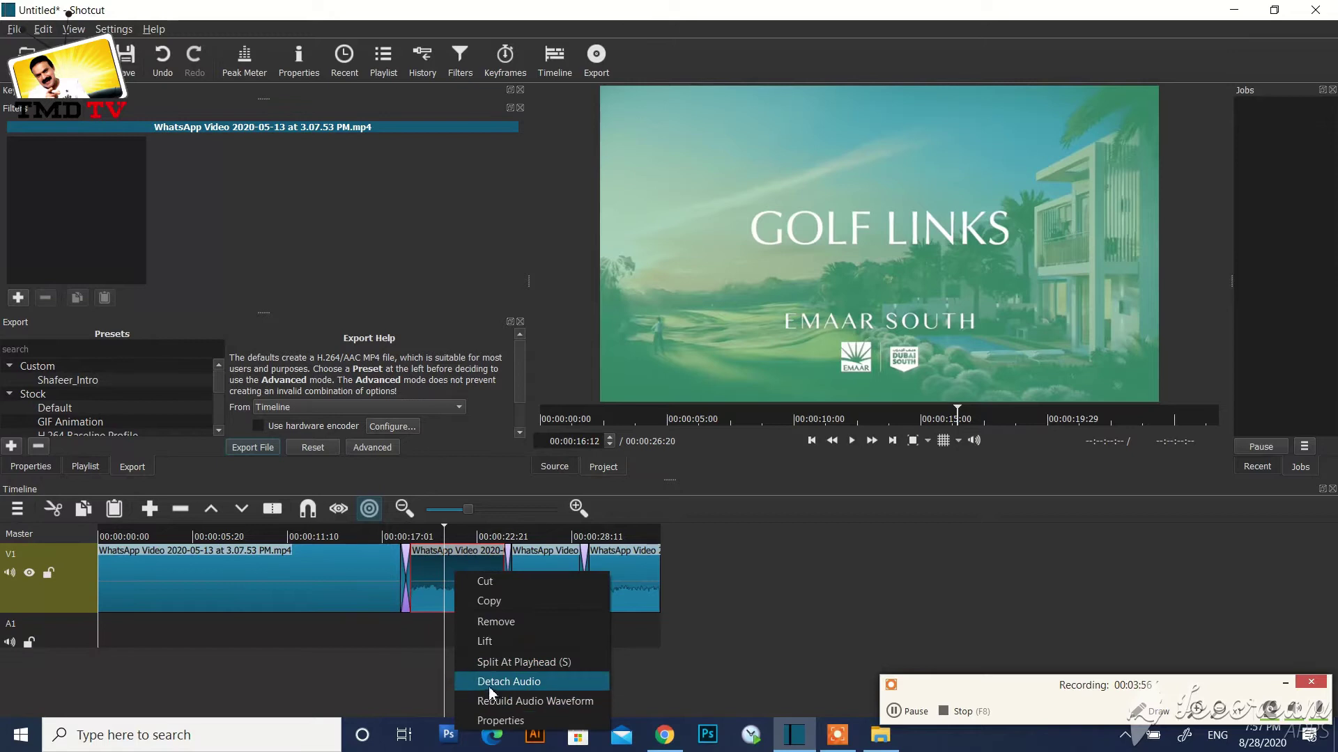
click(486, 682)
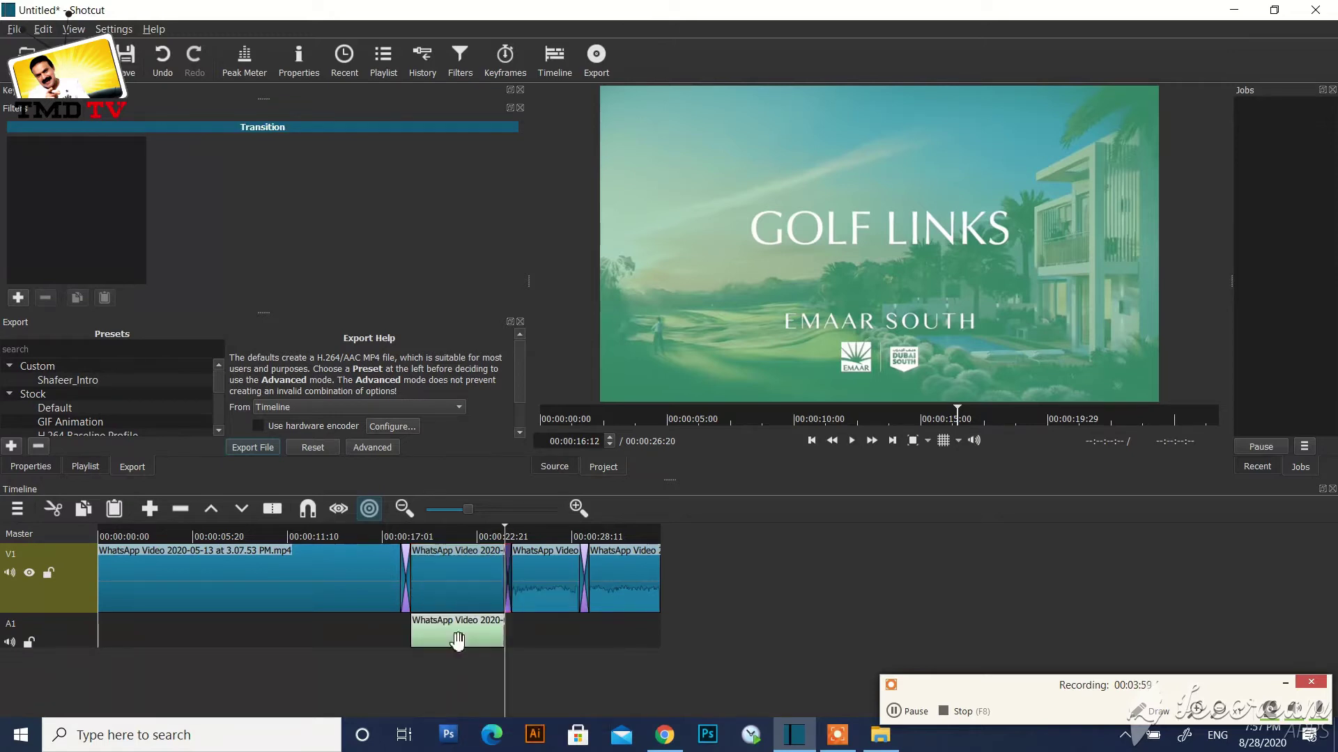
click(450, 642)
key(Delete)
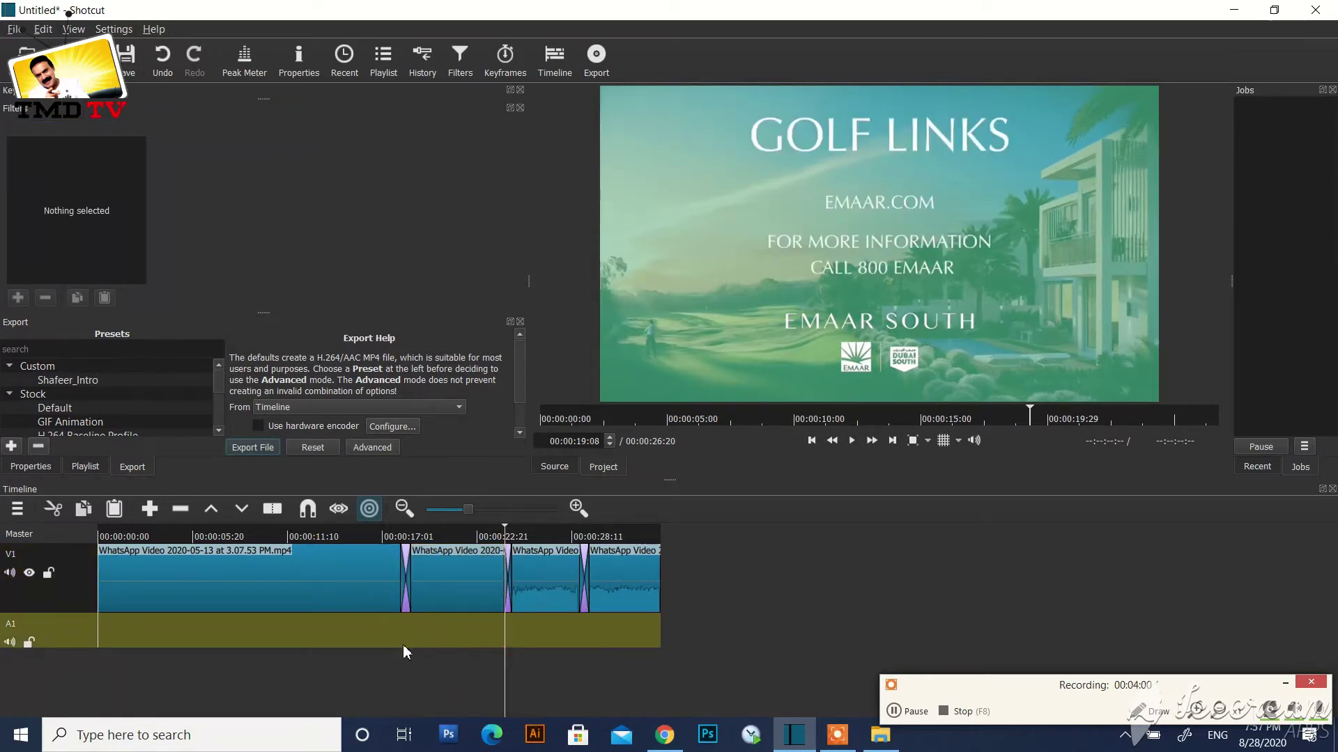
Step: Try to add the Russian River MP3 from the Downloads folder to track A1, and undo the placement
click(881, 735)
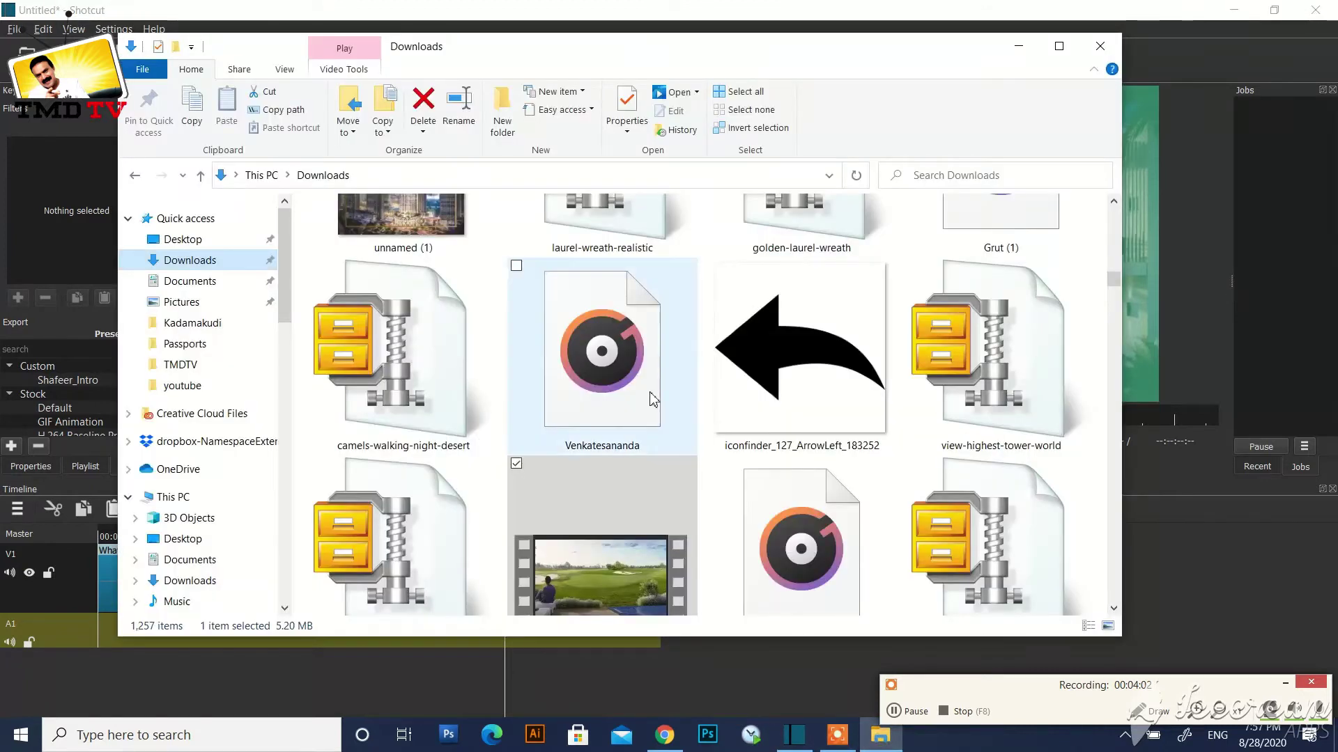
drag(1117, 279, 1115, 203)
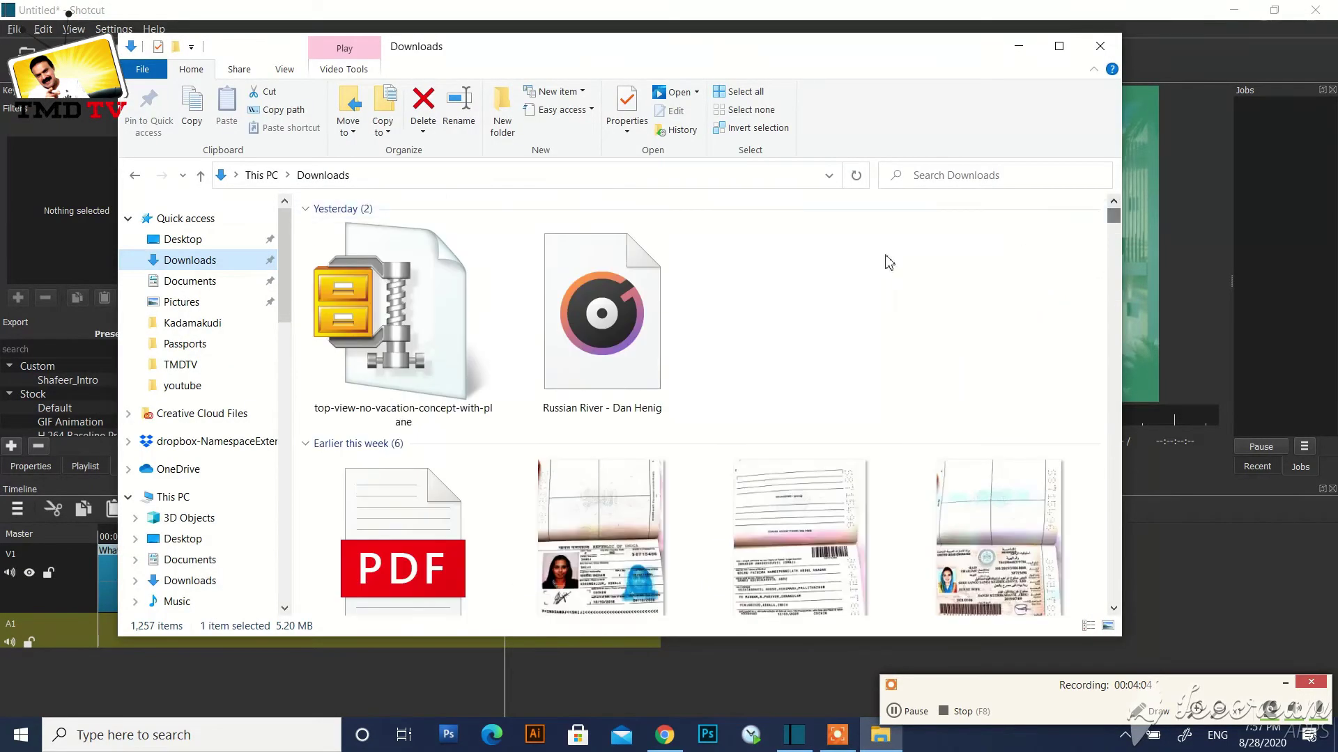
drag(649, 51, 495, 132)
drag(466, 439, 1152, 222)
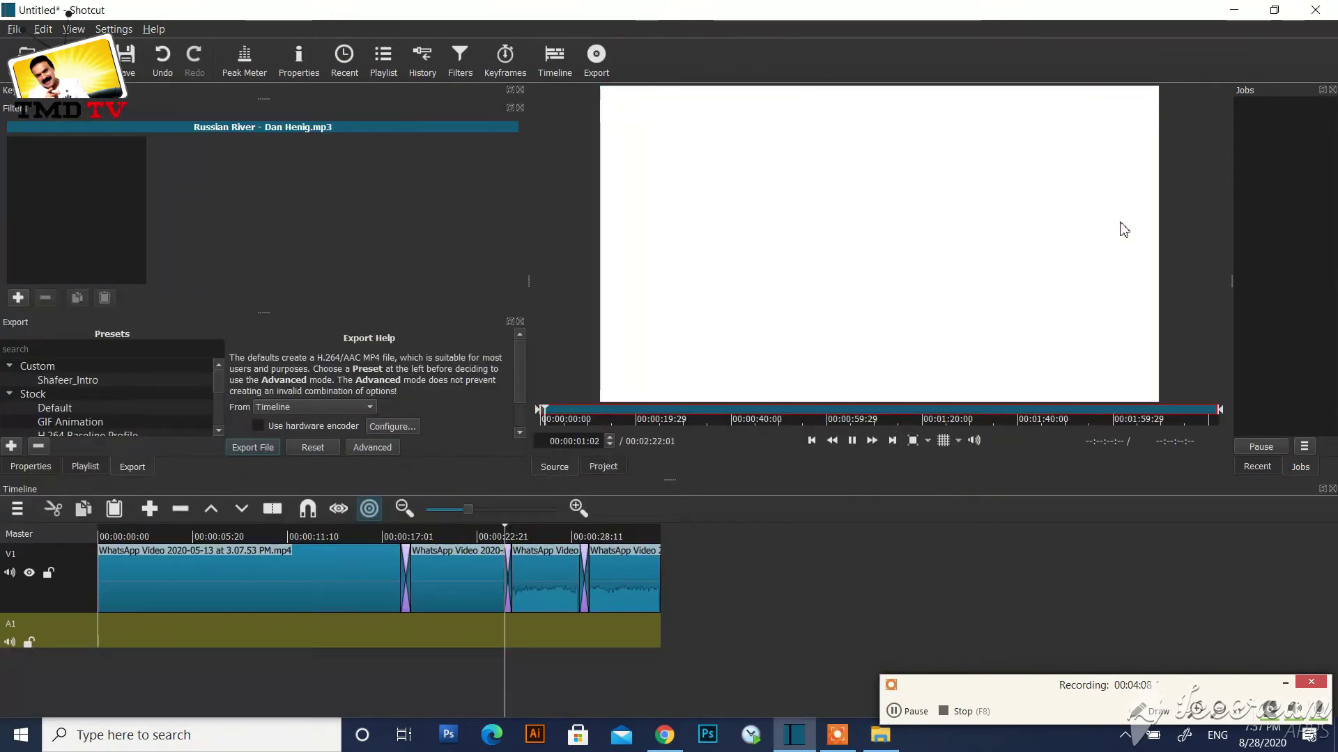
drag(819, 279, 108, 637)
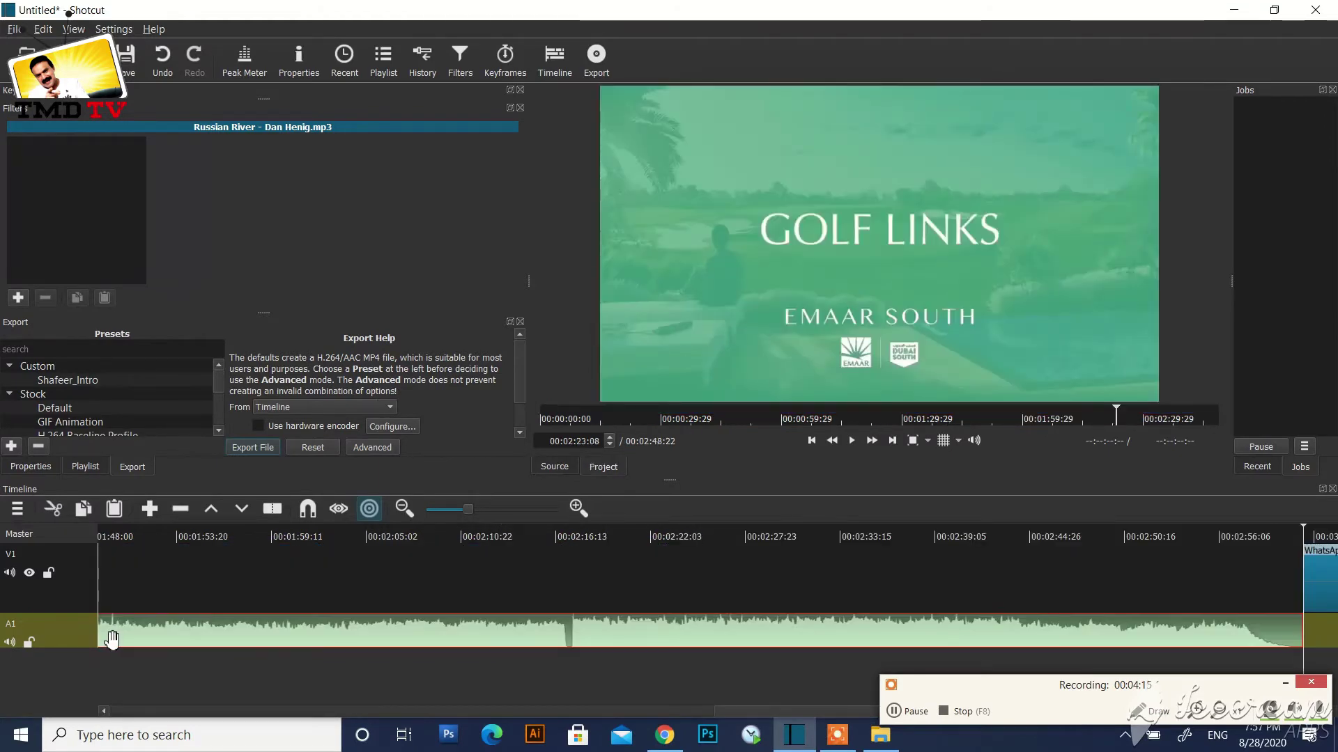
key(ctrl+z)
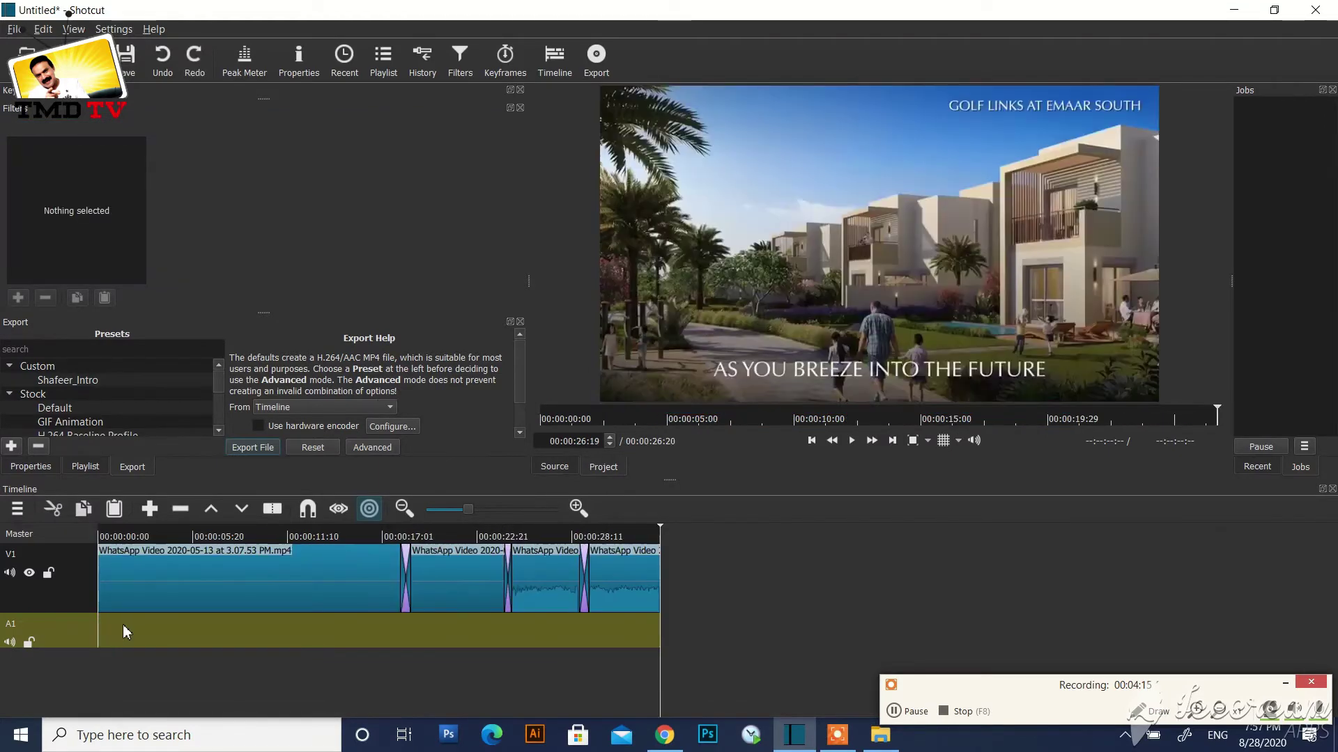
Step: Lock track V1, load the Russian River MP3 from the Downloads folder and place it on track A1
click(47, 576)
click(880, 735)
click(448, 418)
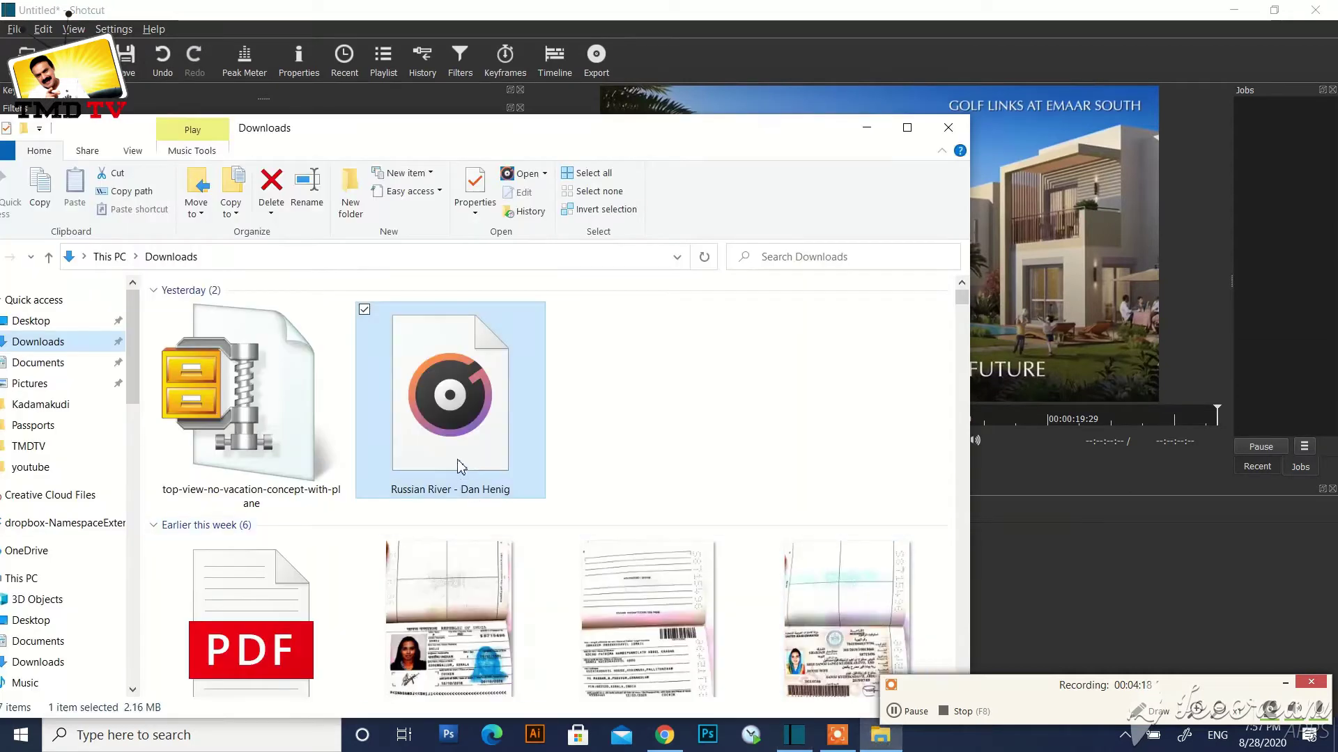
click(1149, 254)
drag(958, 266, 155, 639)
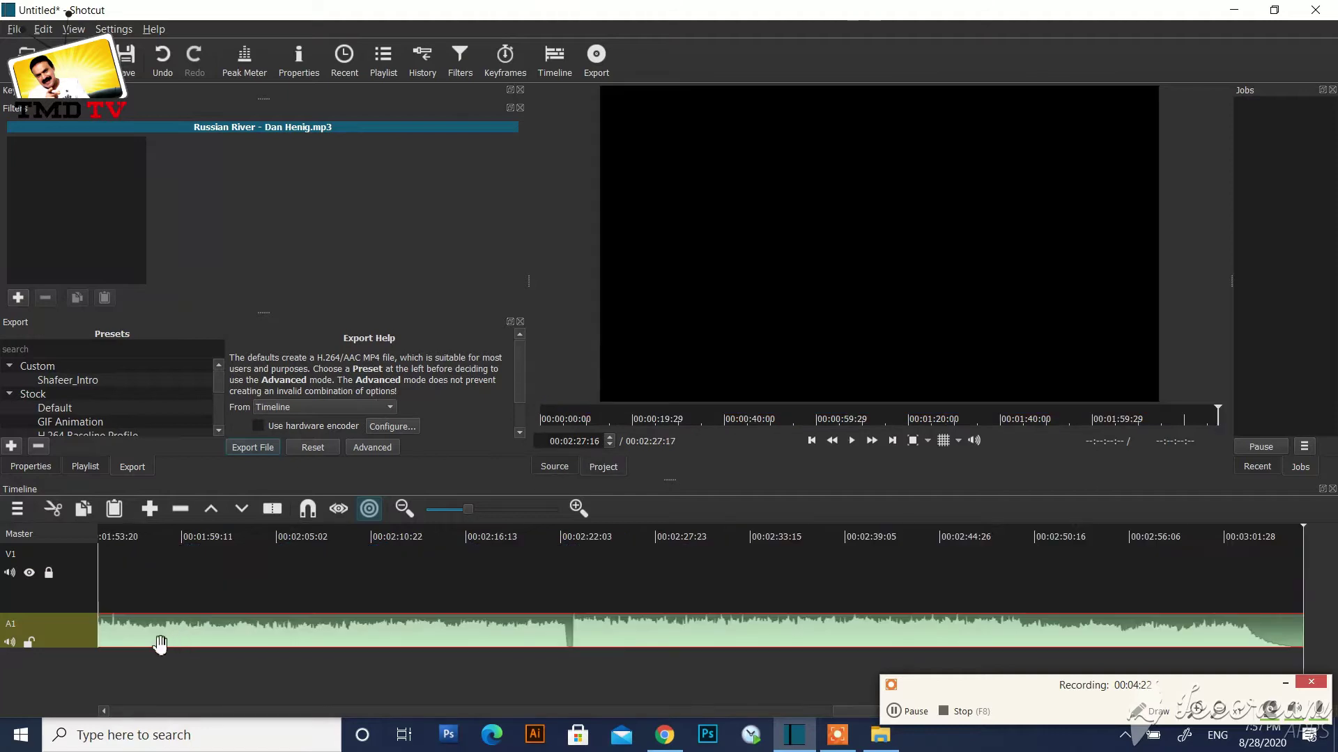
Step: Delete the gap before the music clip on A1 so that it starts at the beginning of the timeline
drag(193, 702, 114, 708)
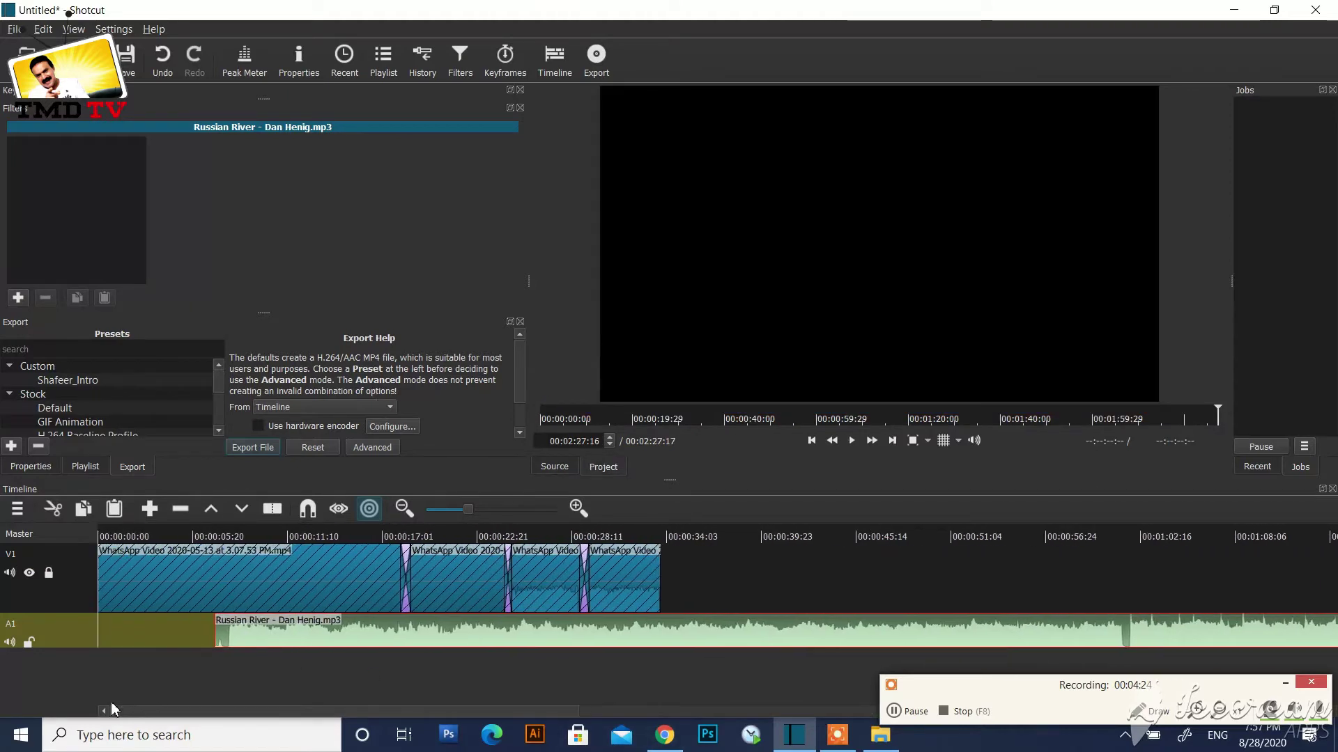
click(155, 645)
key(Delete)
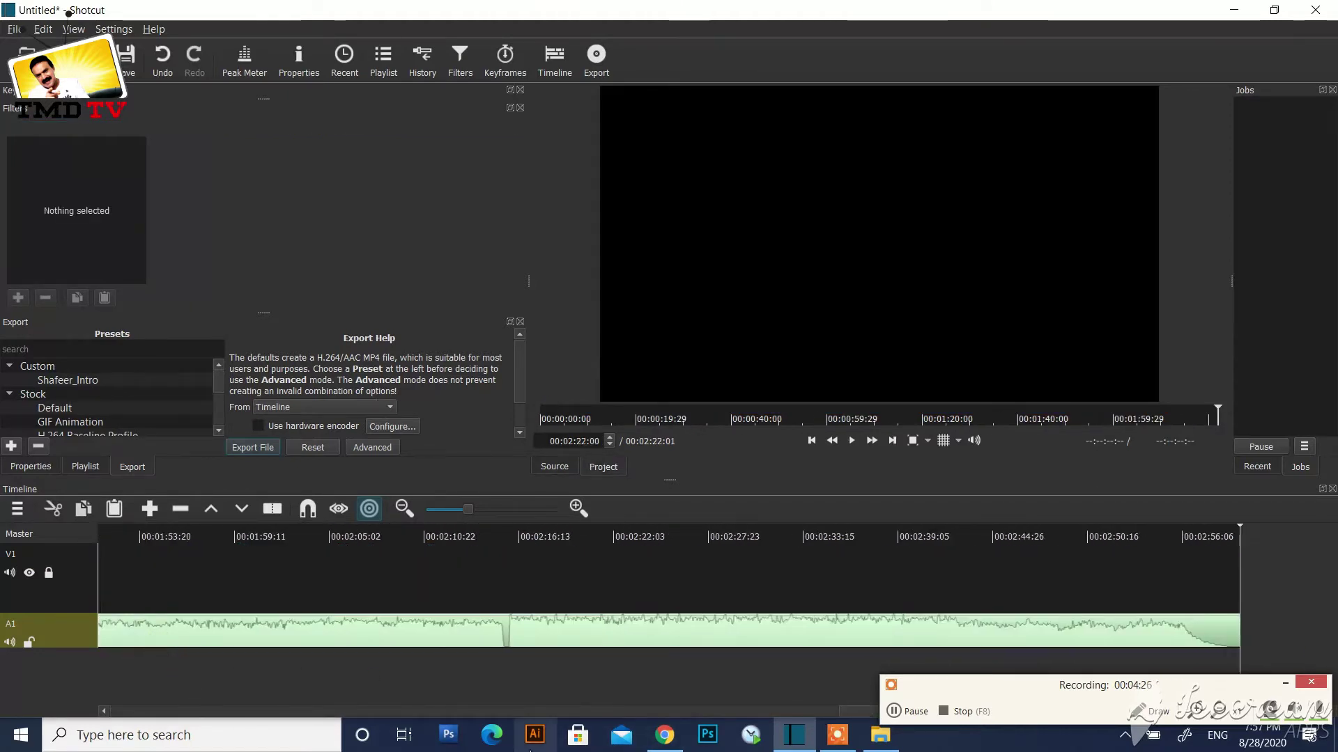
scroll(461, 717, up, 5)
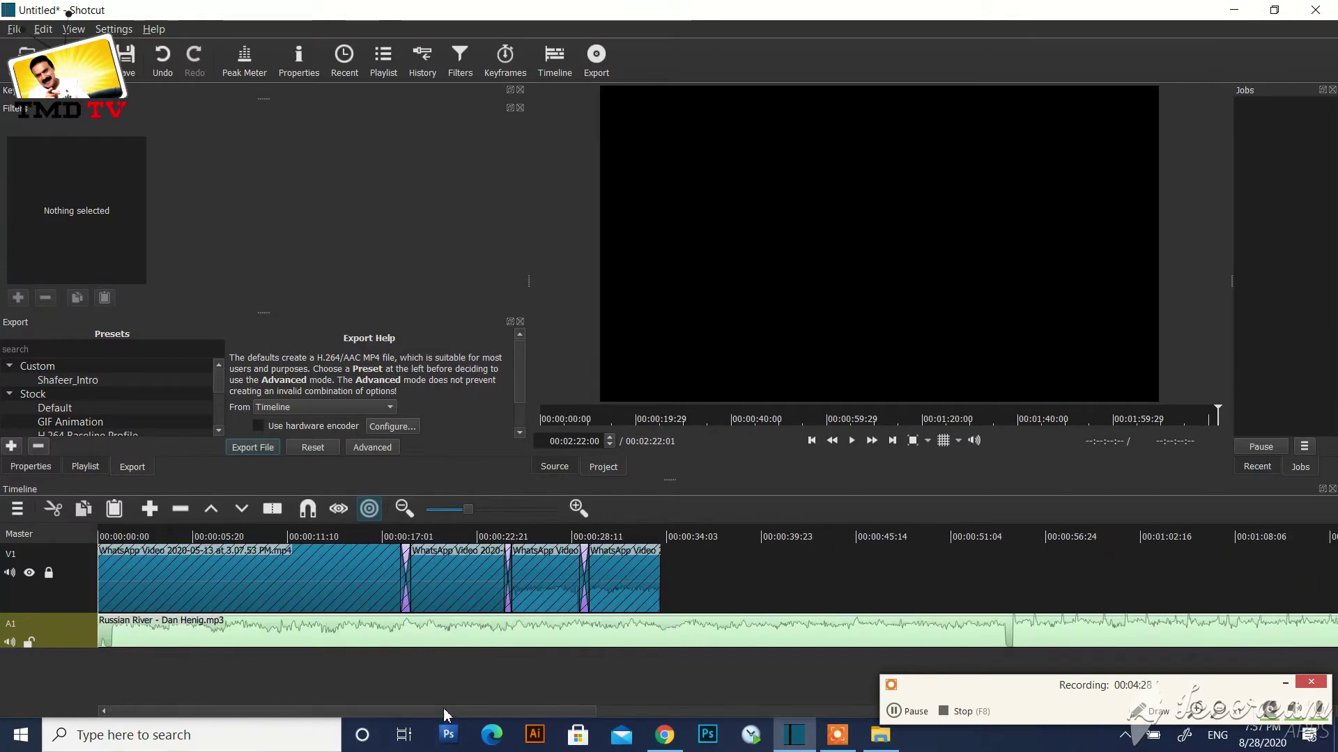
Step: Split the A1 music clip at 00:00:19:07 and move its second part along the track to leave a gap
drag(388, 539, 508, 551)
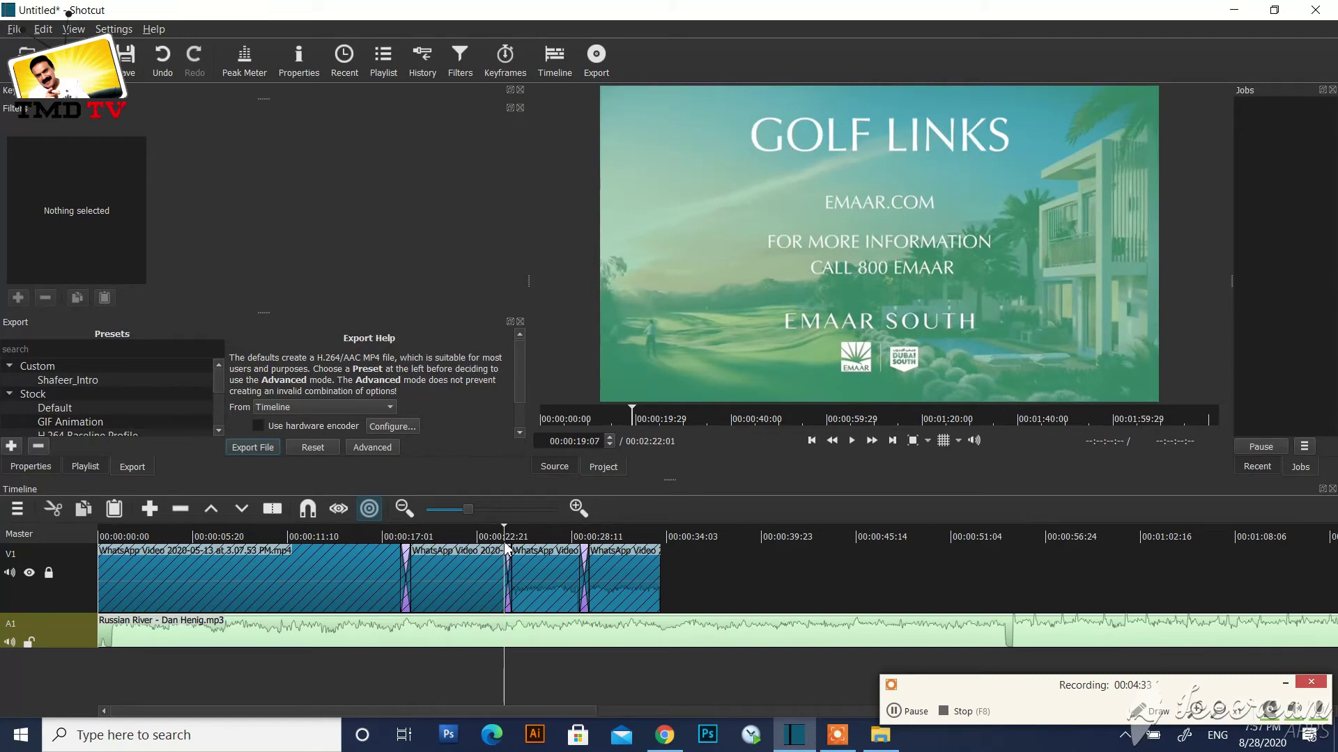
click(516, 640)
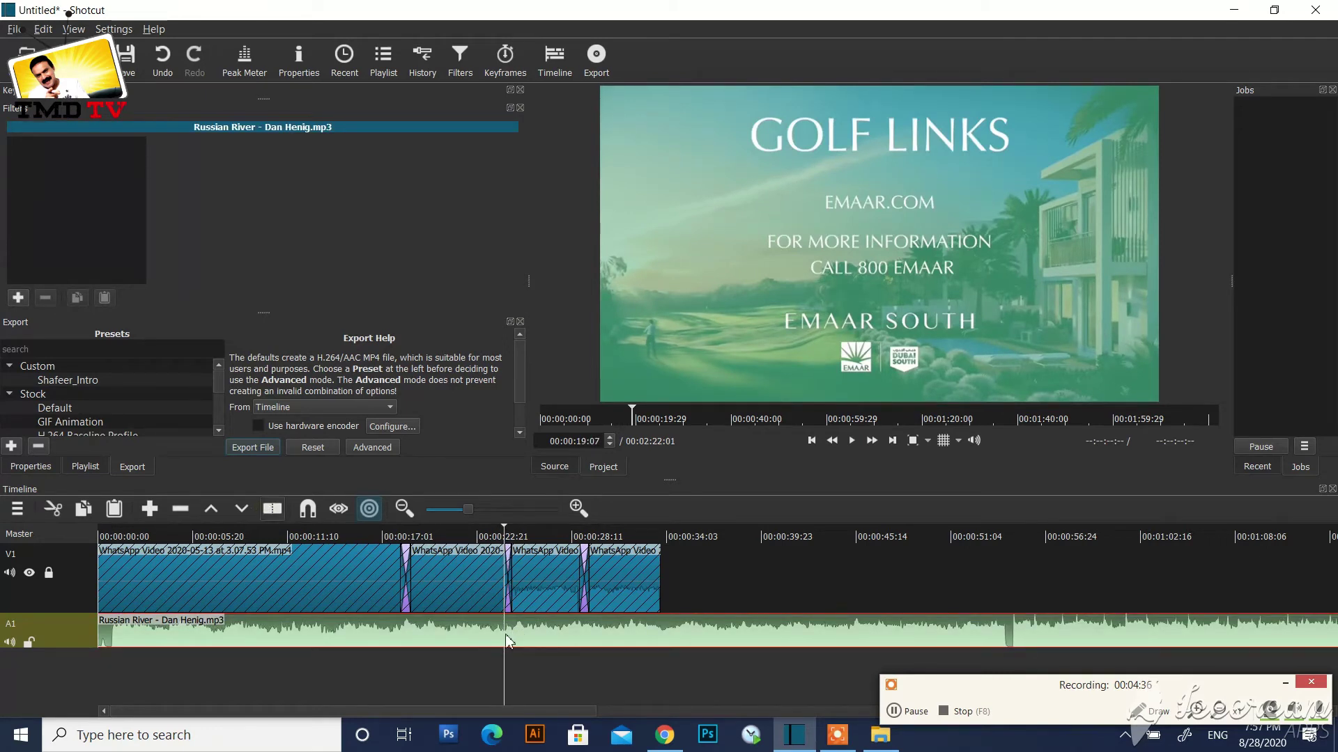
key(s)
drag(532, 640, 620, 641)
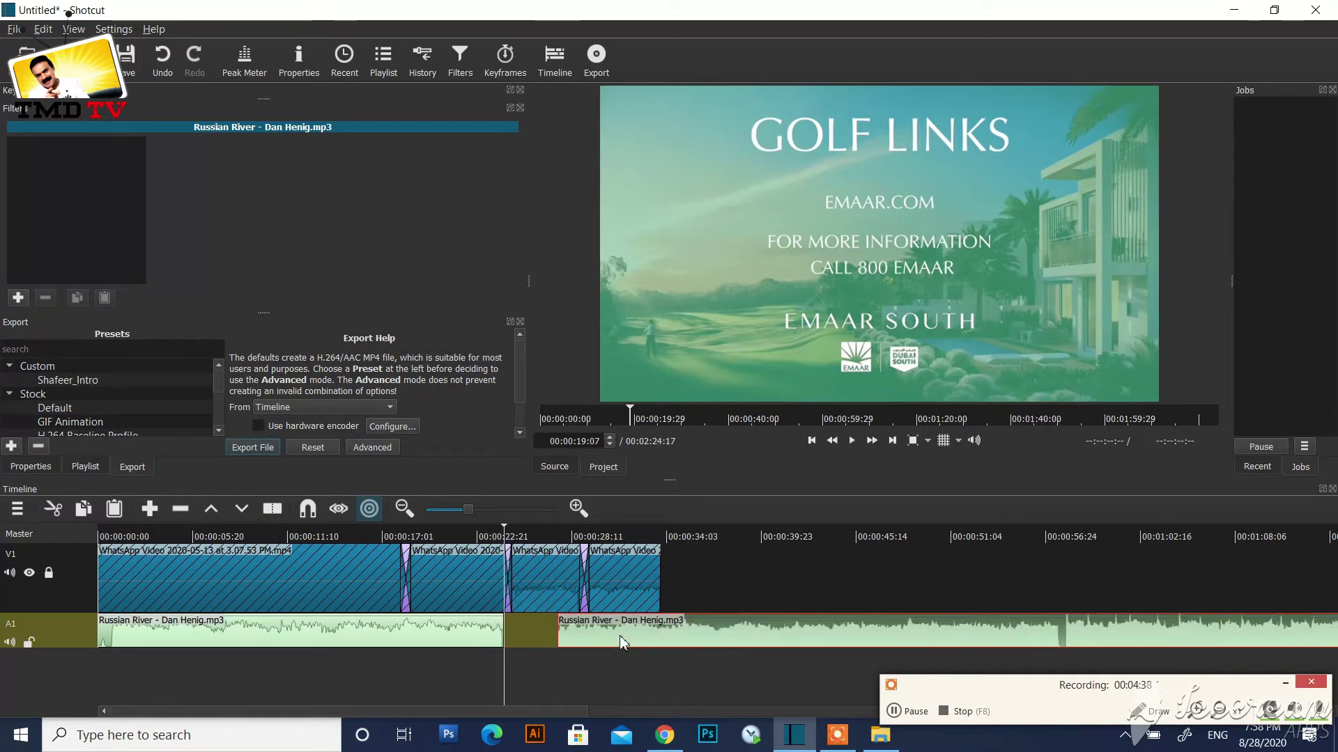
Step: Delete the second part of the music clip on track A1, then lock that track
key(Delete)
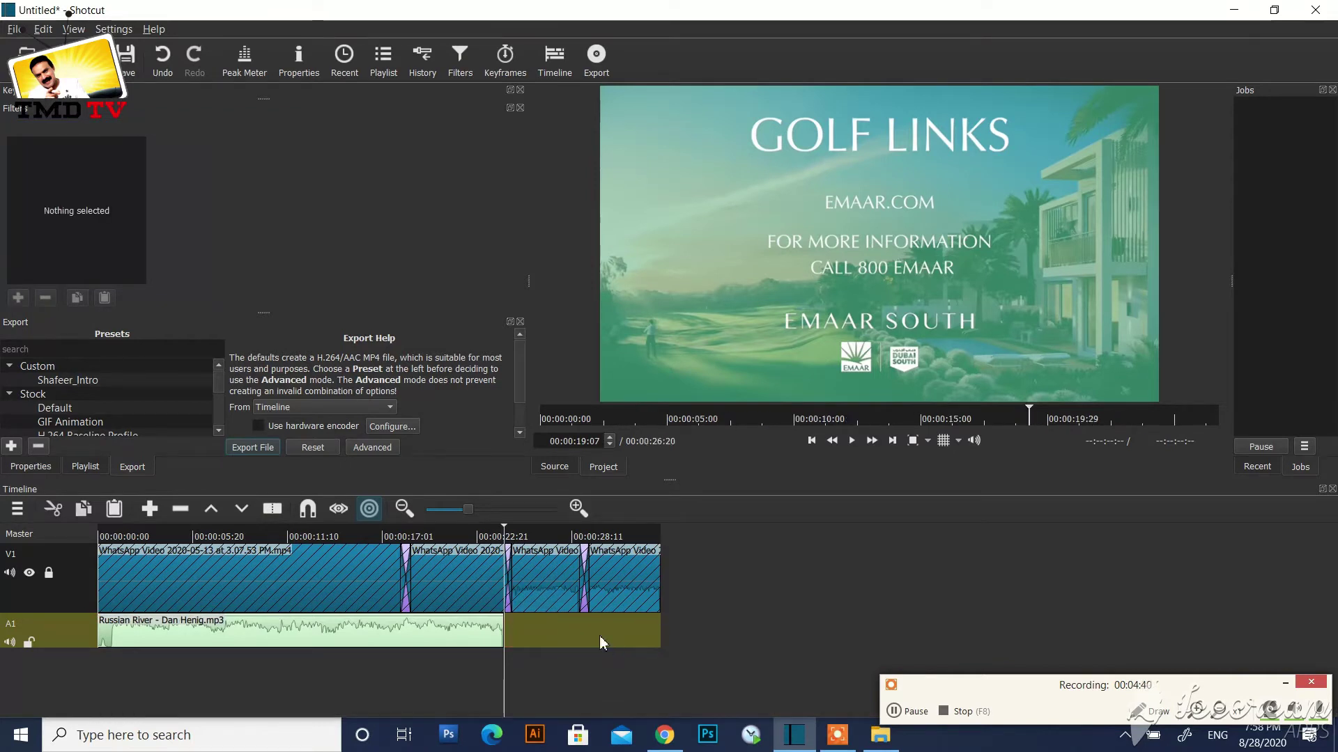
click(123, 537)
key(space)
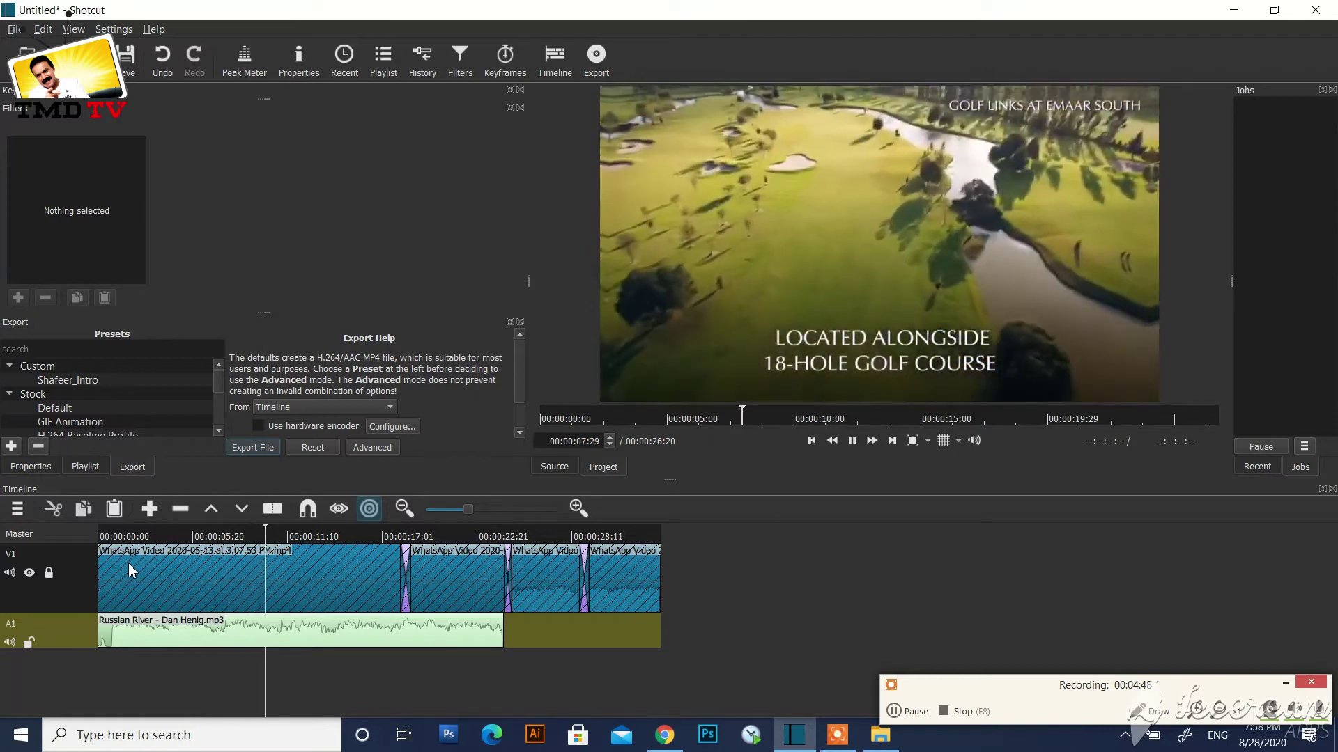
key(space)
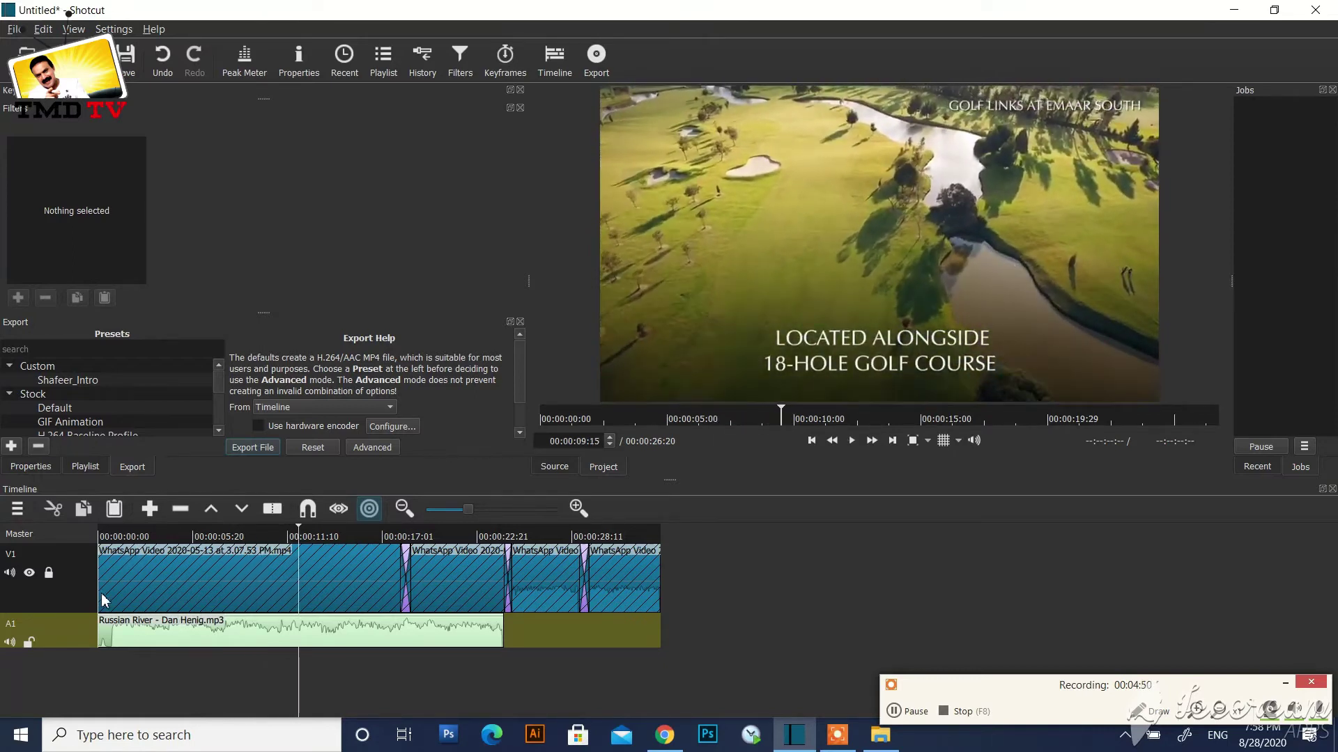
click(30, 642)
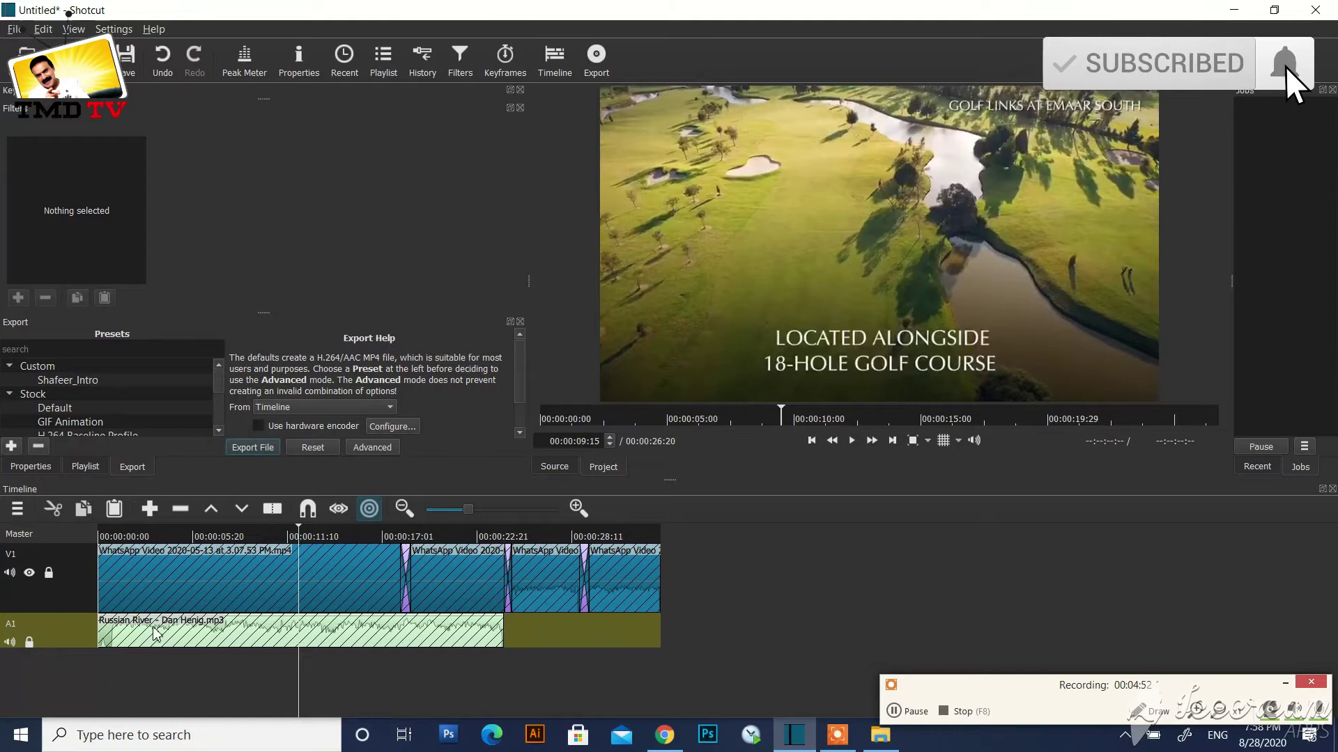
Step: Unlock track V1 and remove the Color Grading and Fade In Video filters from its first clip
click(48, 572)
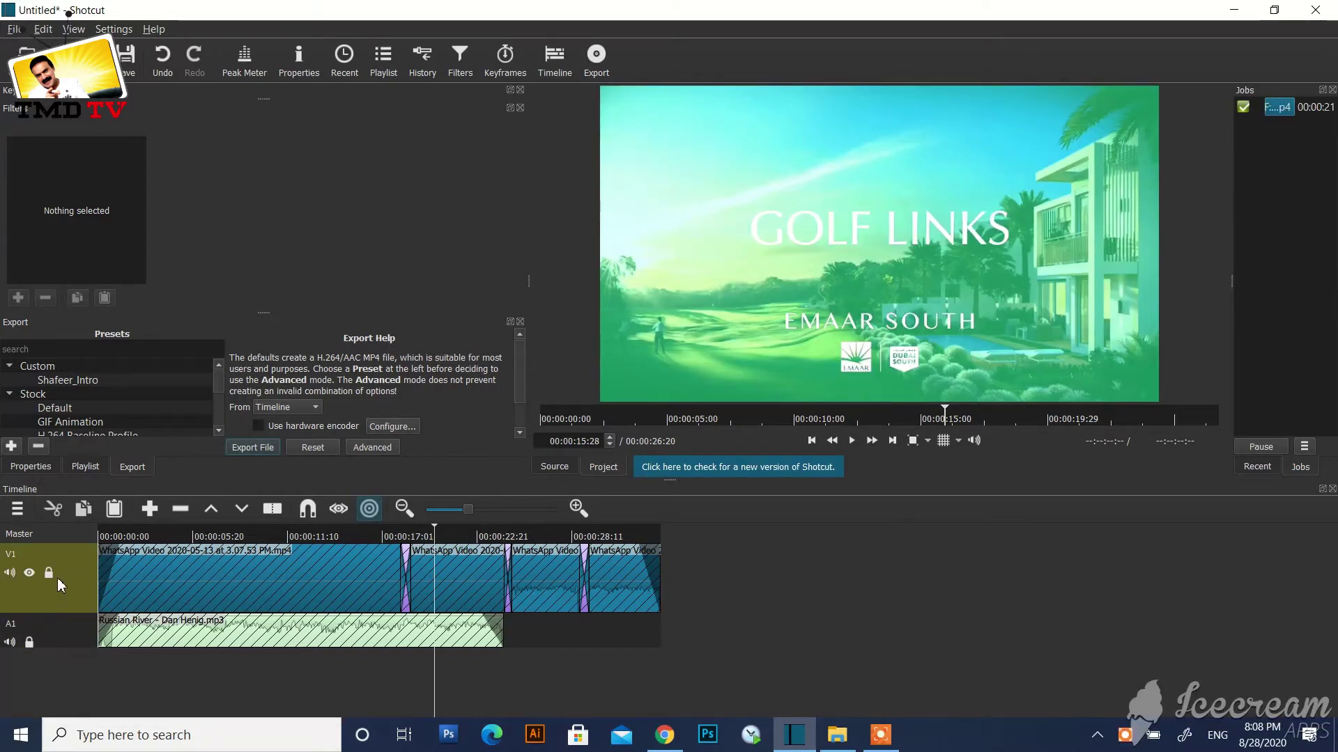
click(221, 561)
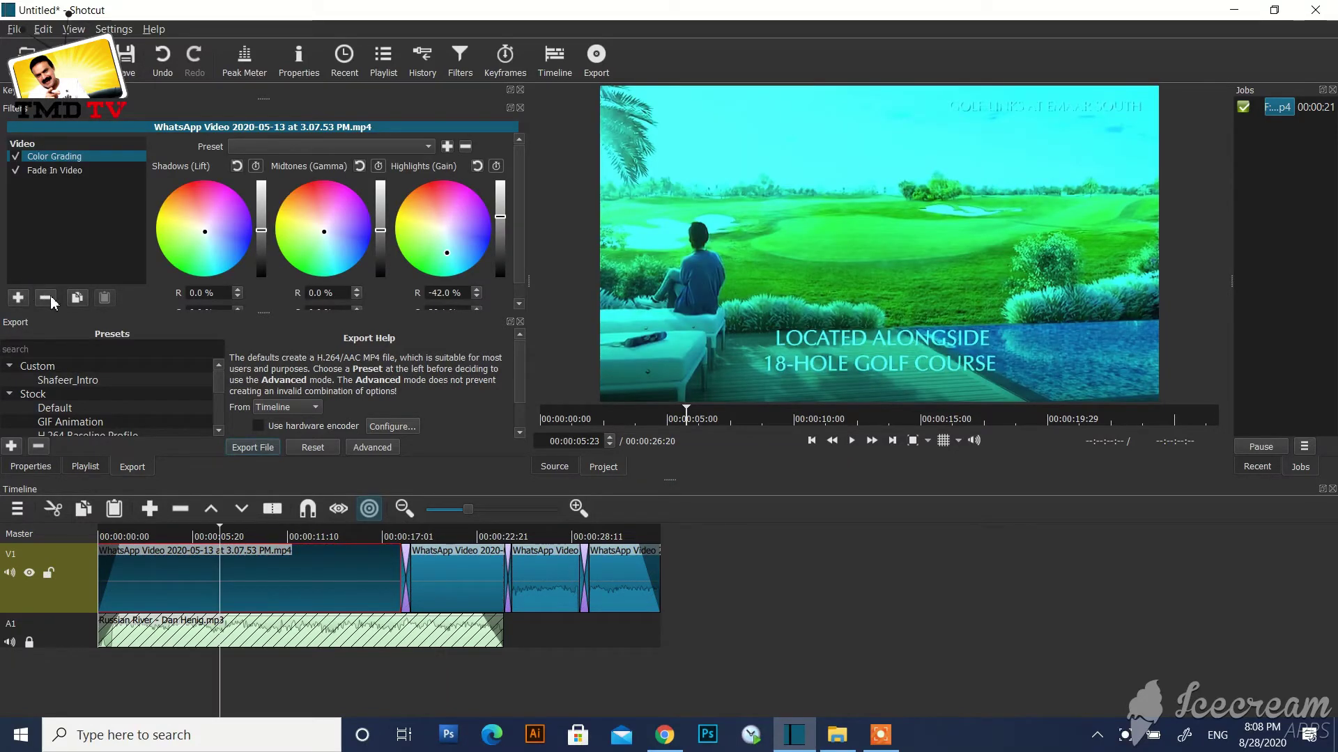
click(44, 304)
click(41, 306)
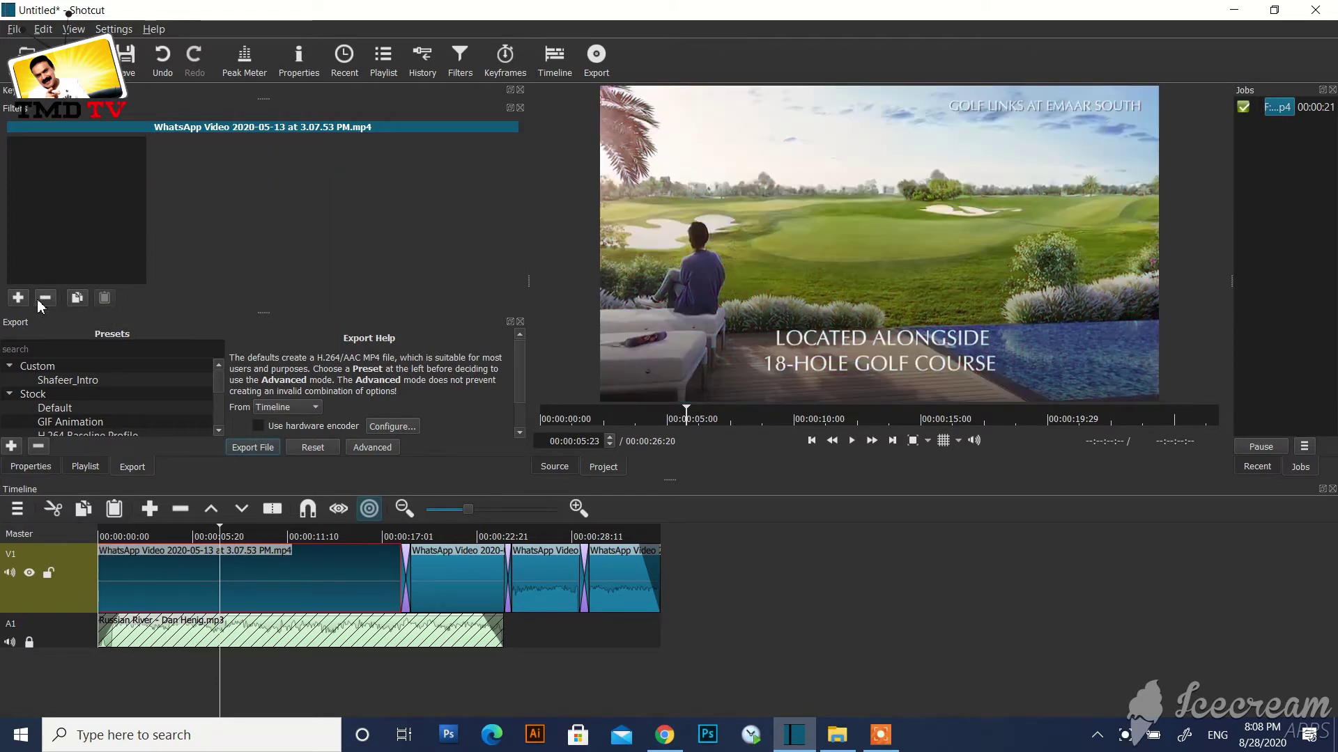
Step: Browse the favorite and video filters and add a Color Grading filter to the first clip on V1
click(18, 298)
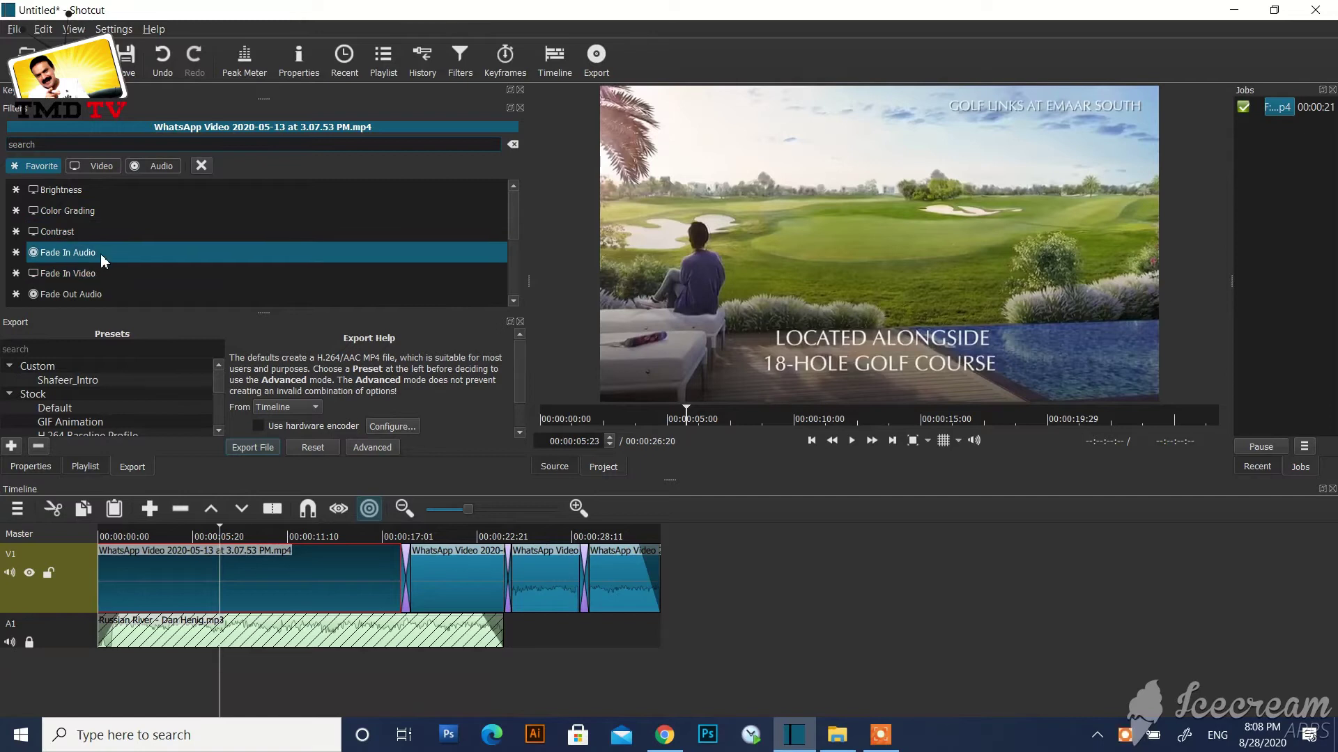
scroll(135, 276, down, 3)
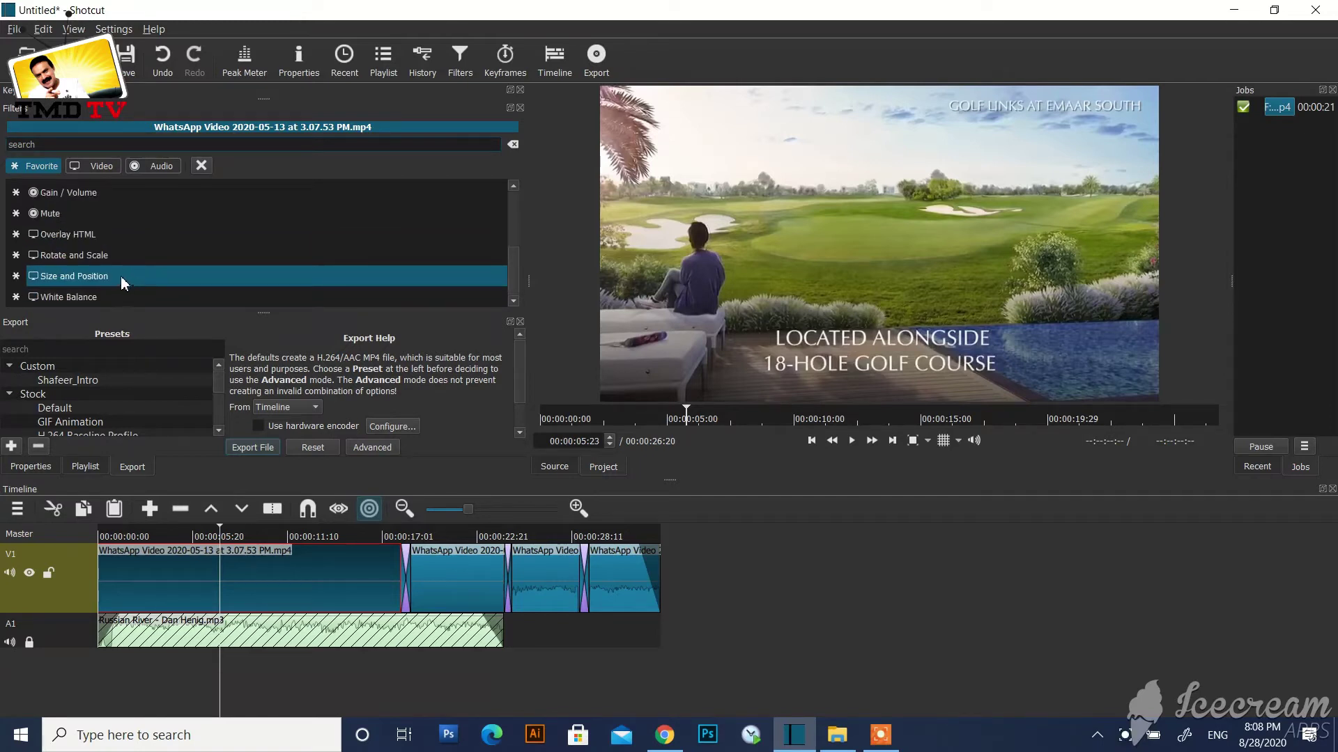
click(103, 168)
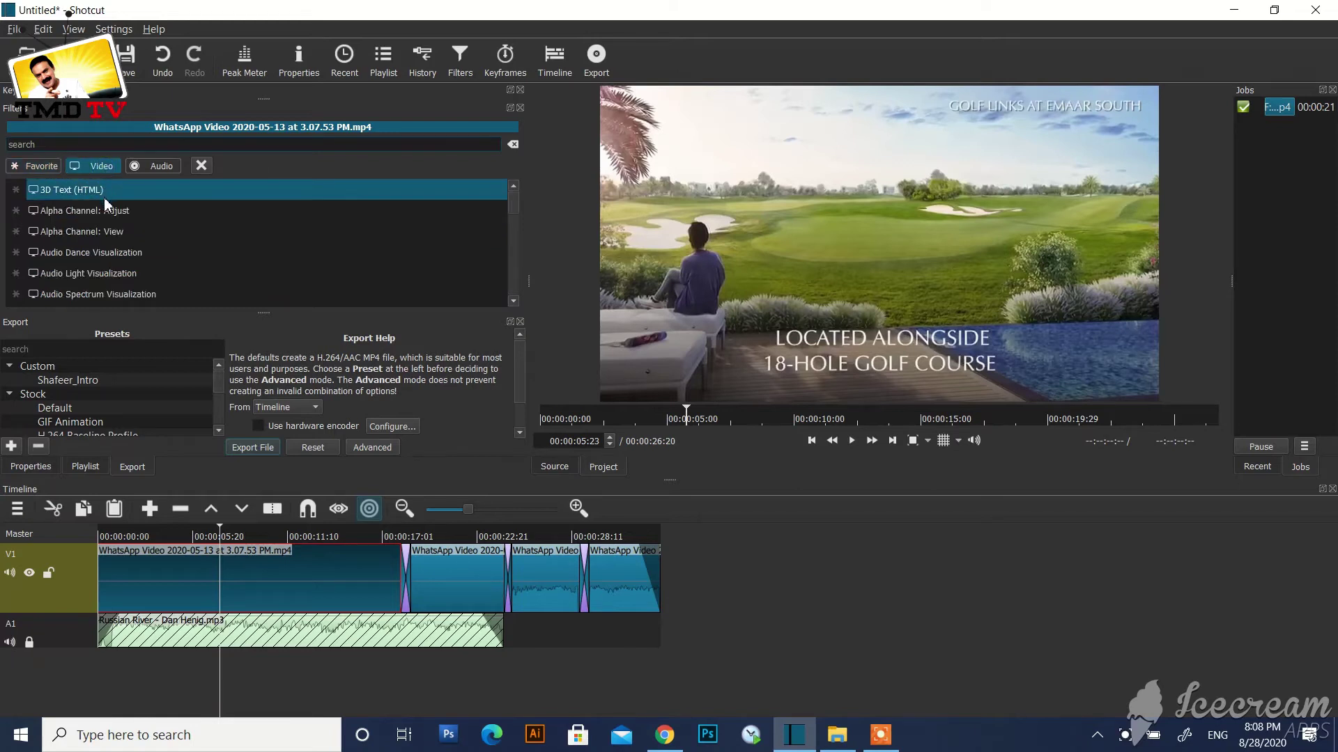
scroll(519, 217, down, 2)
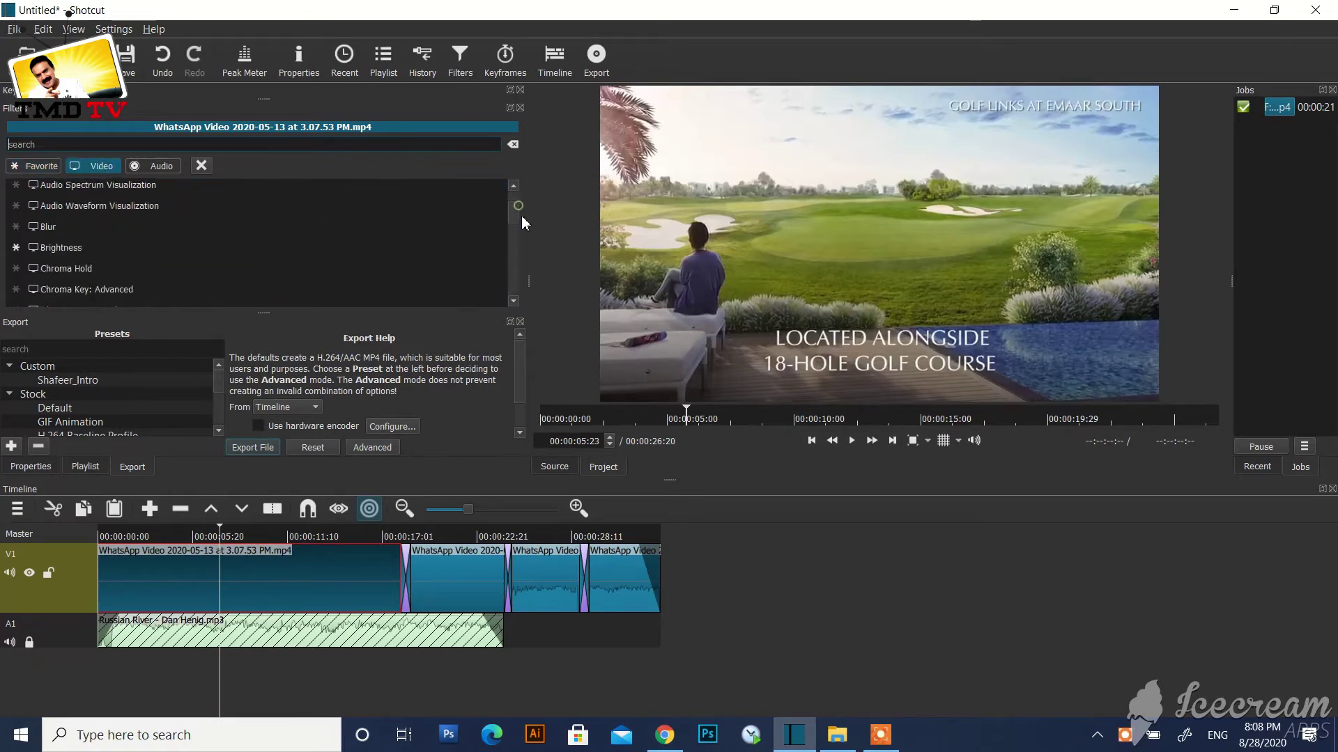
scroll(521, 217, down, 1)
scroll(523, 219, down, 1)
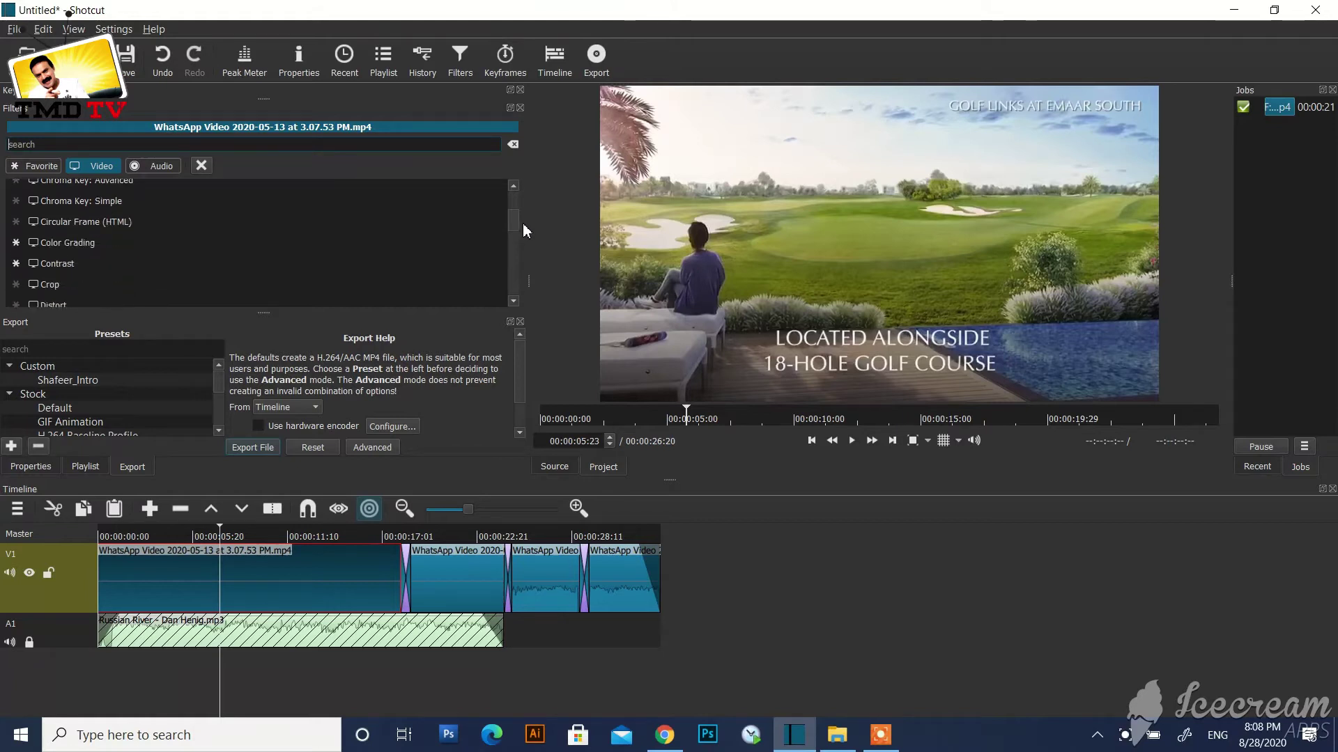
click(99, 243)
Step: Tint the clip by setting green to about -59.3 % in the shadows, -31.5 % in the midtones and -38.1 % in the highlights
drag(324, 250, 310, 211)
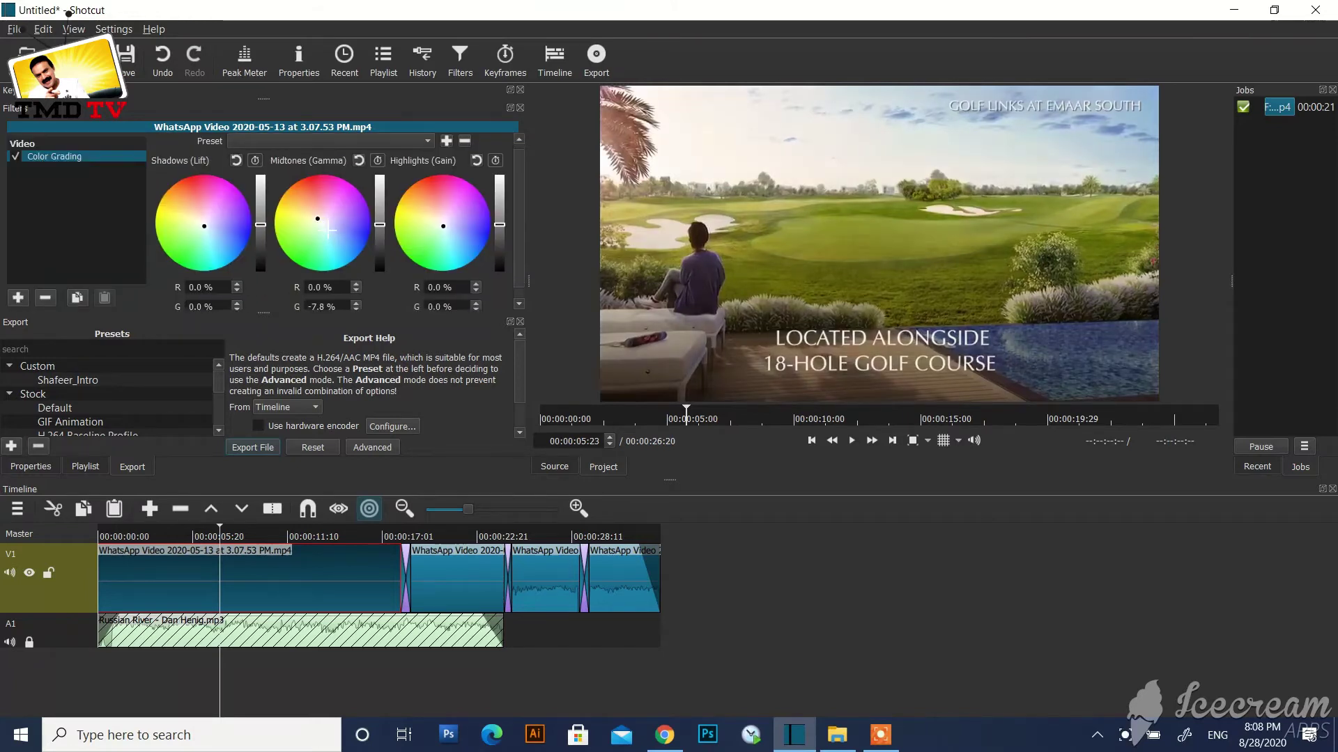
click(226, 197)
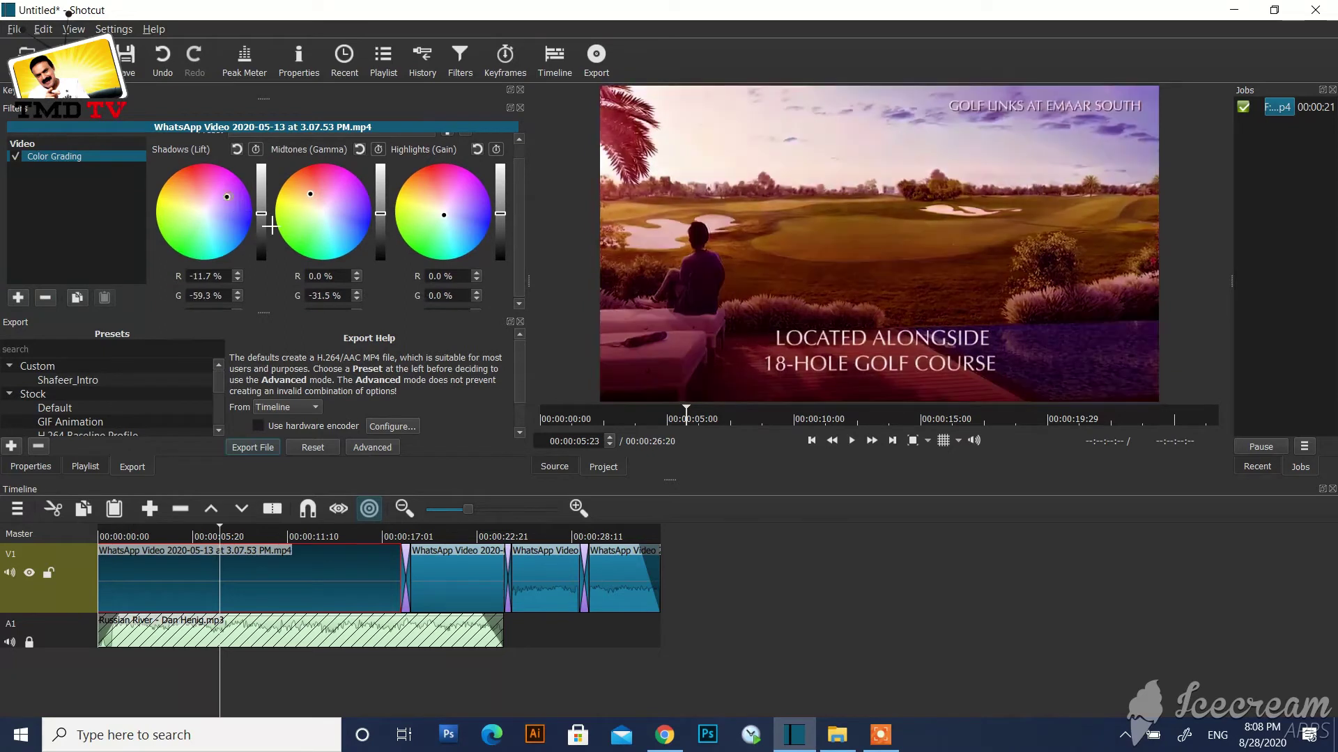
mouse_move(446, 200)
mouse_down()
mouse_move(449, 183)
mouse_move(471, 226)
mouse_move(458, 208)
mouse_up()
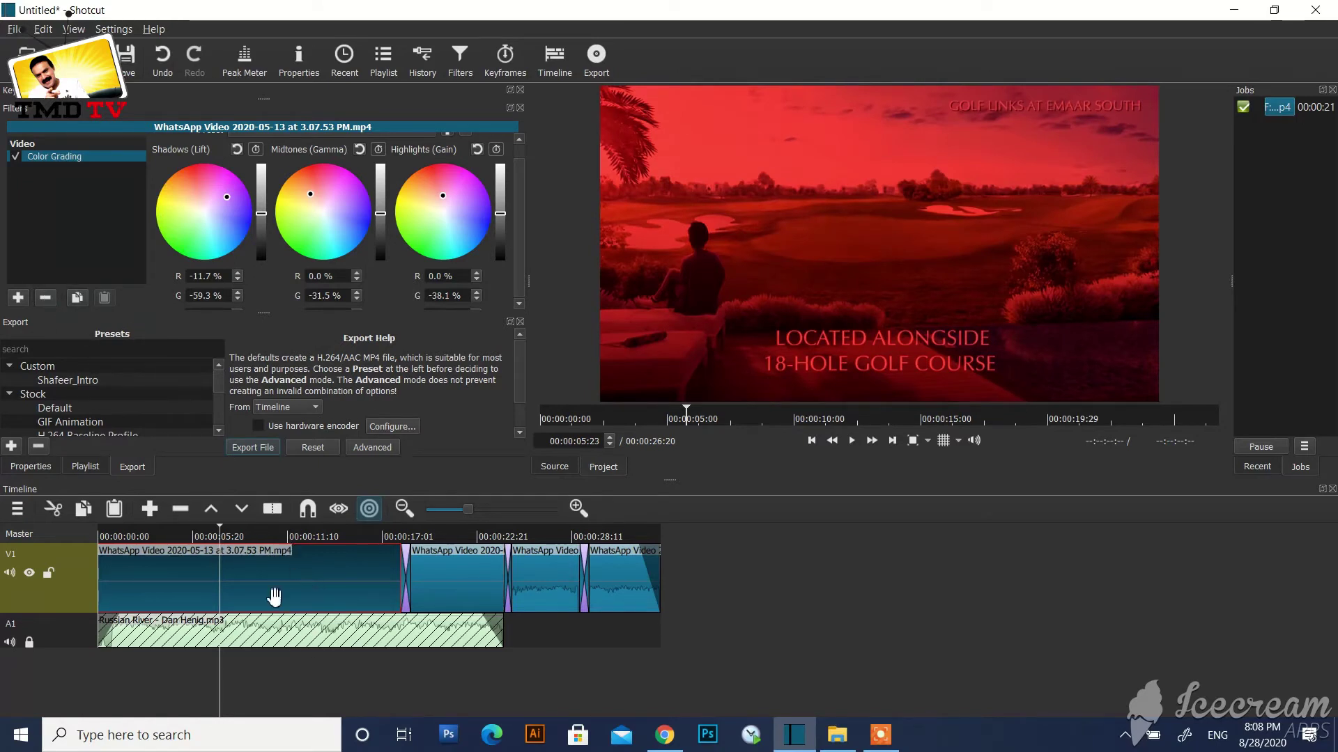
Step: Lock track V1 and insert a new video track above it
click(49, 577)
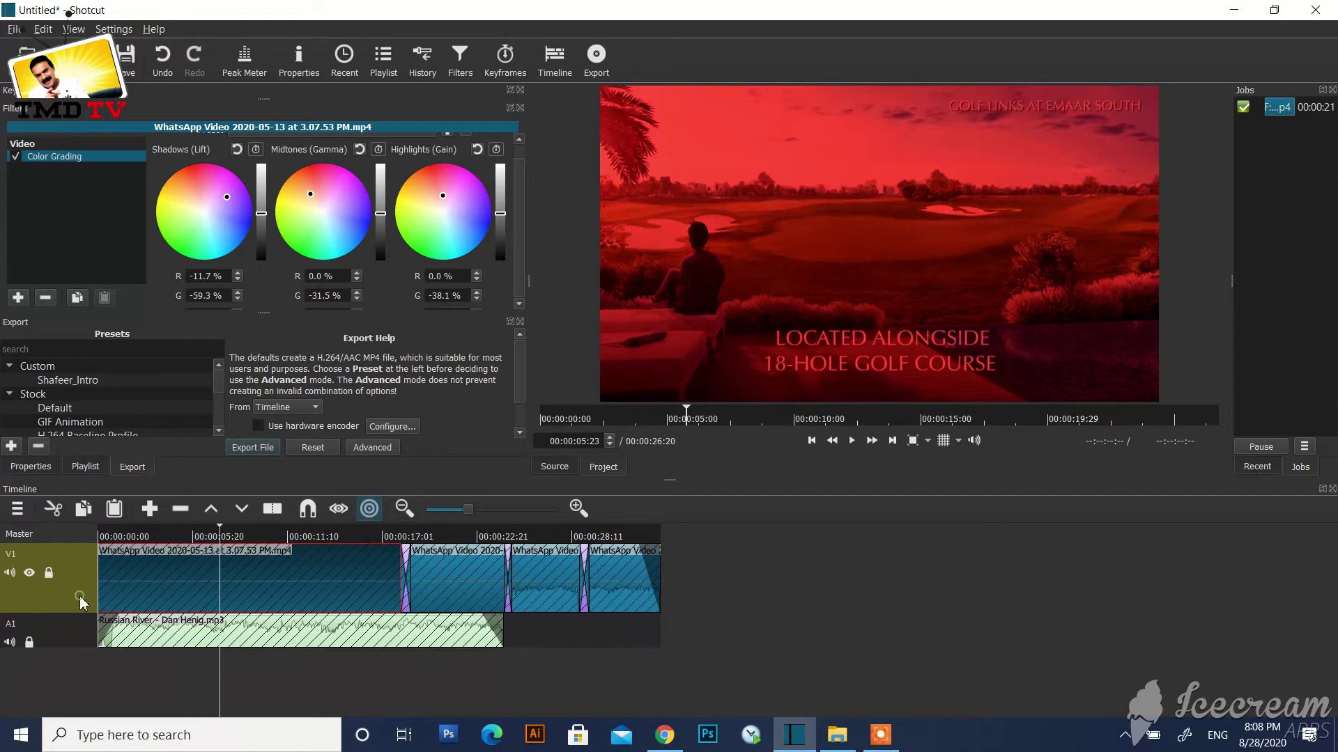
right_click(82, 604)
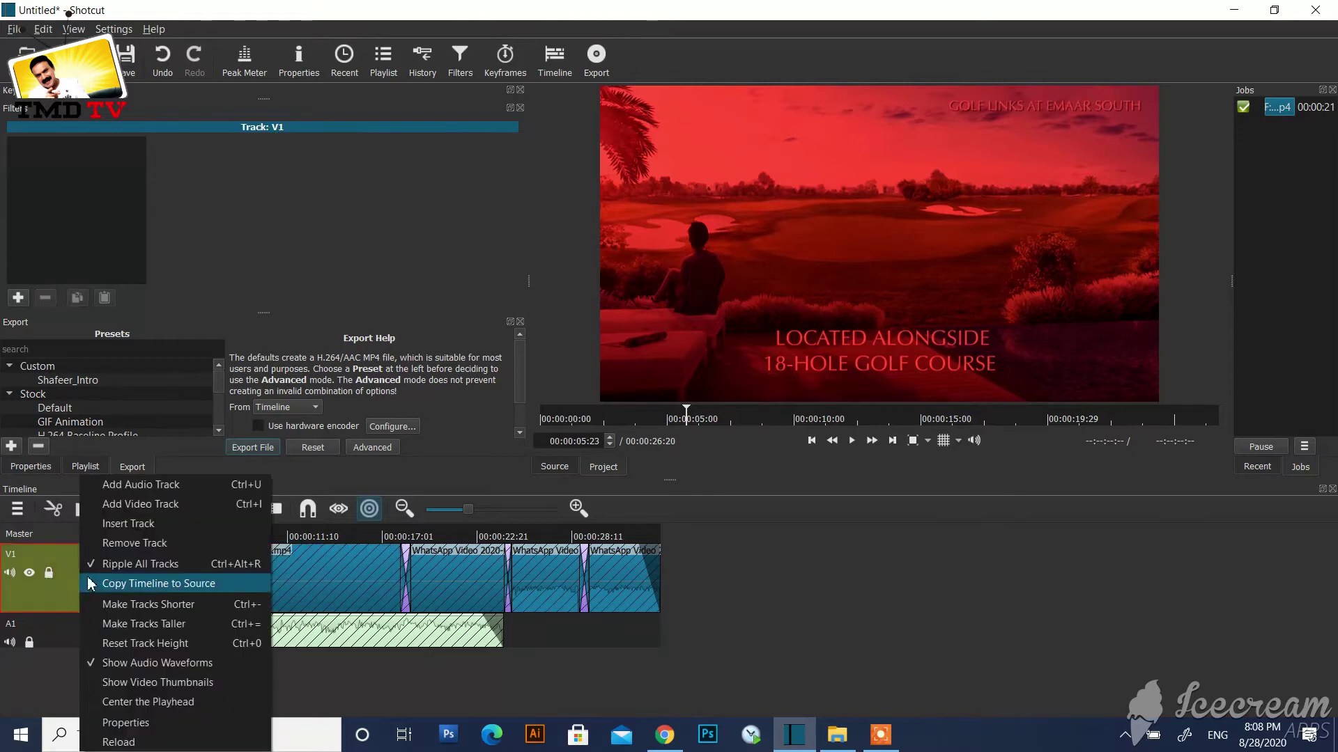
click(118, 523)
Step: Go up to the youtube folder in File Explorer and place Official_logo.png at the start of track V2
click(837, 735)
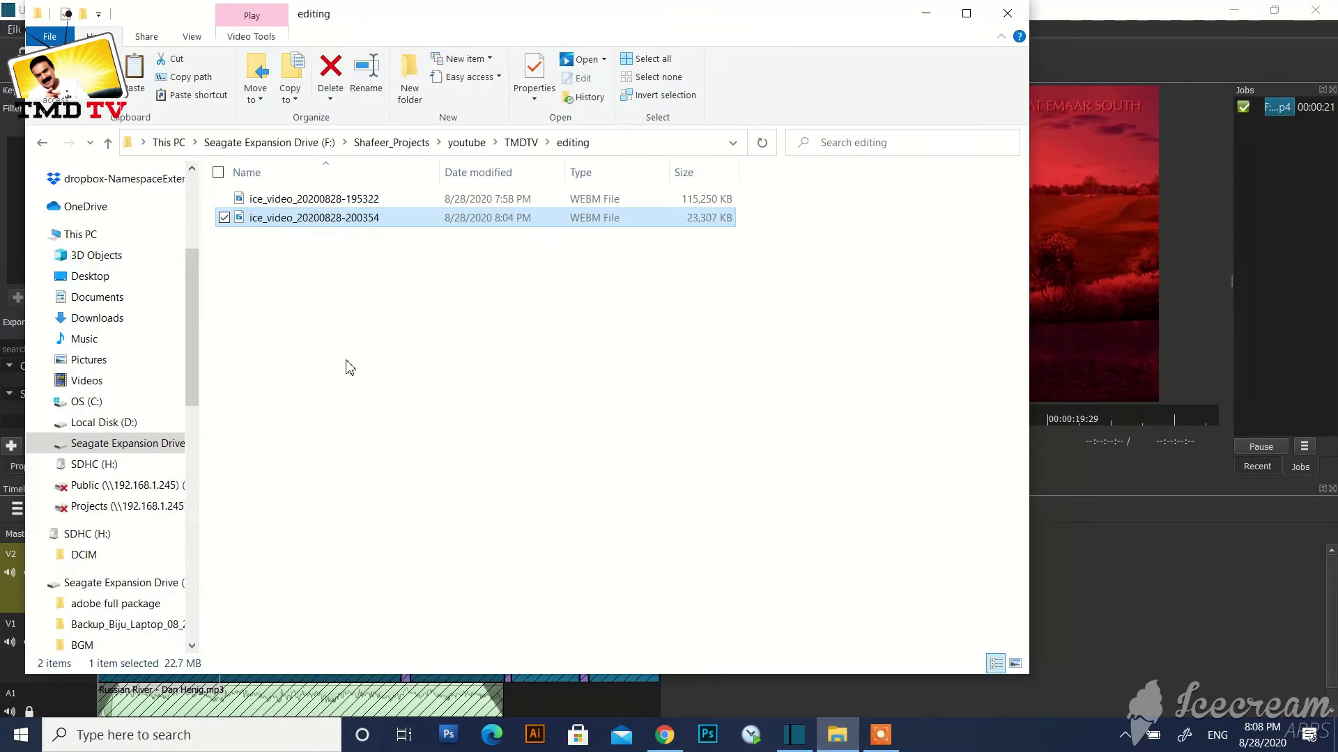
click(107, 142)
click(107, 142)
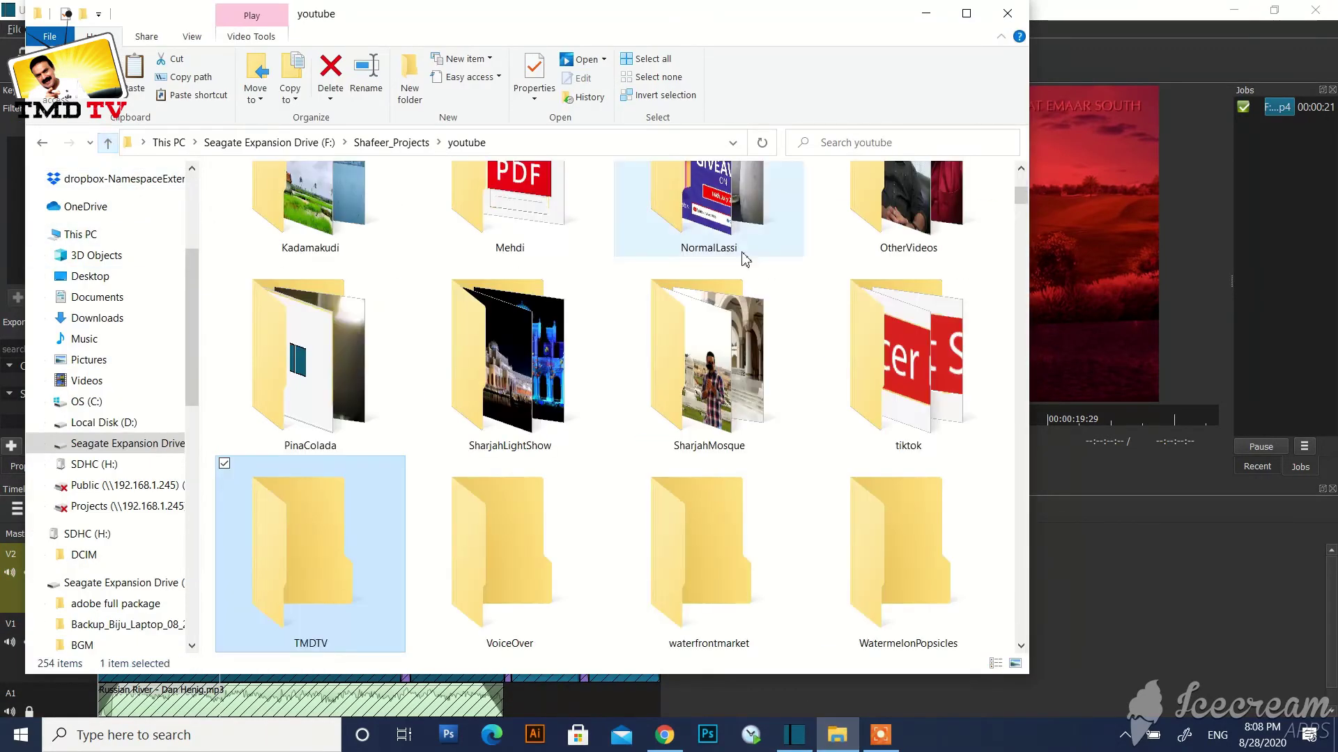
drag(1024, 203, 1021, 461)
drag(526, 292, 1139, 226)
drag(773, 333, 154, 591)
right_click(151, 589)
click(165, 594)
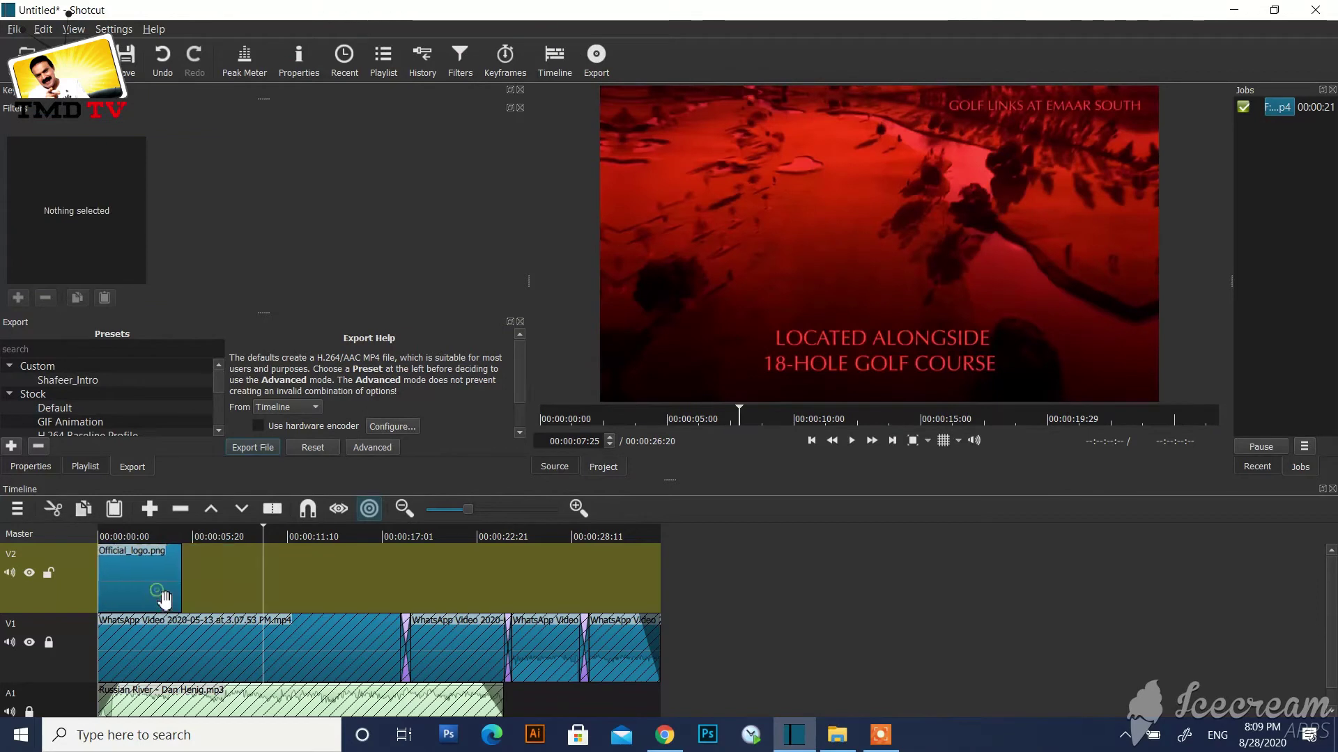
Step: Extend the logo clip on V2 to the transition after the second V1 clip and add a Rotate and Scale filter to it
drag(190, 566, 517, 668)
click(182, 557)
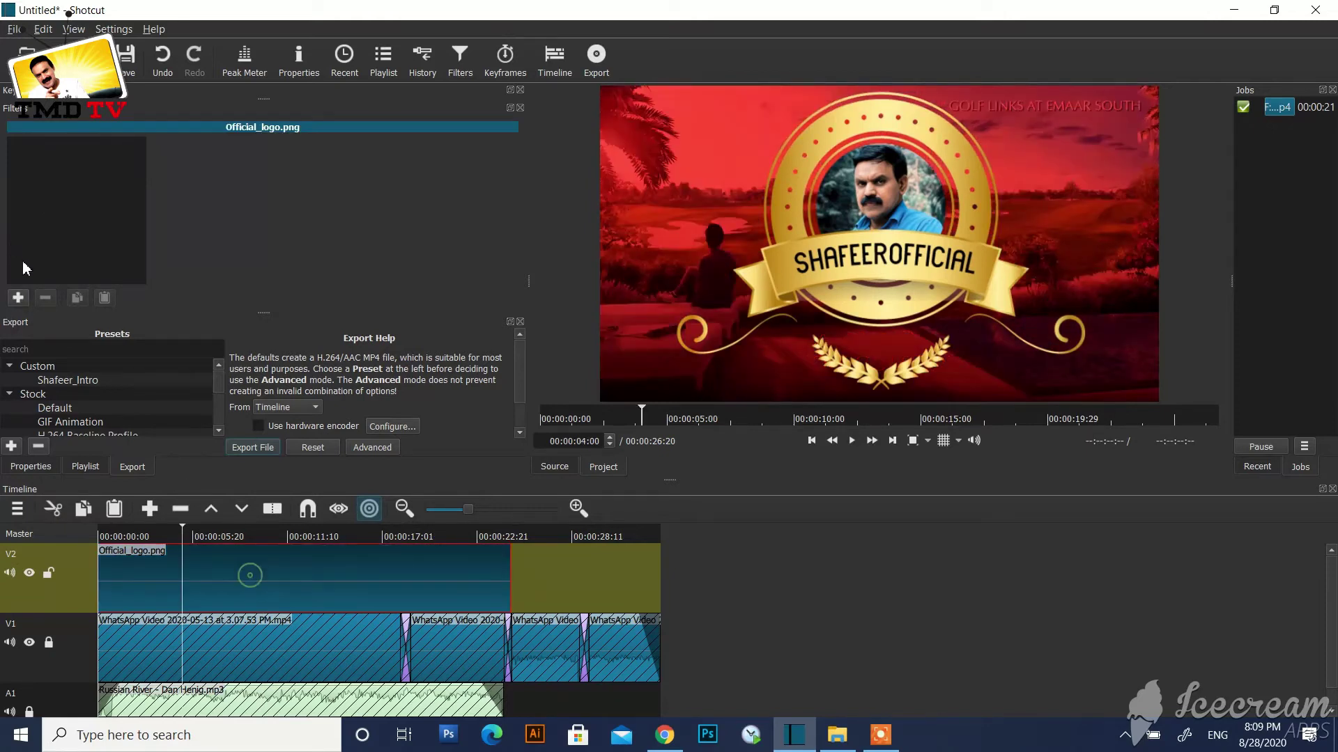
click(18, 298)
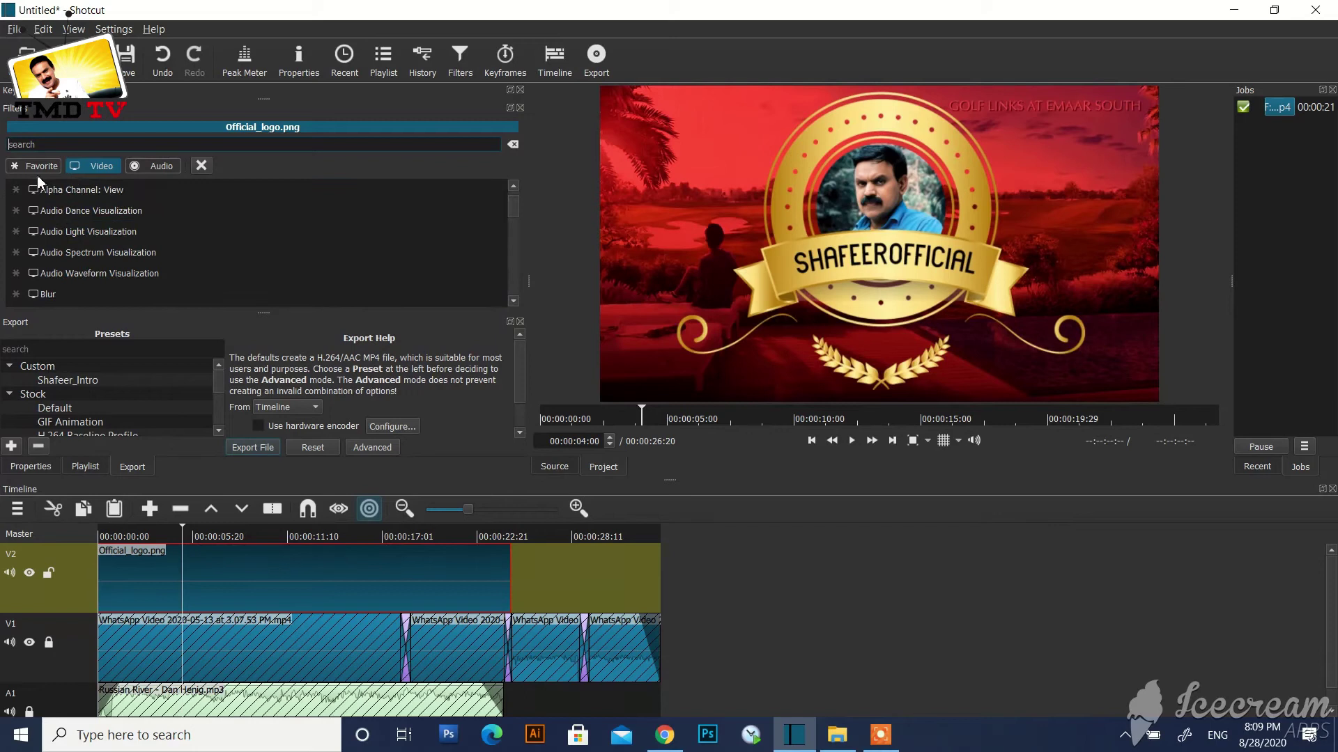
click(40, 165)
scroll(145, 242, down, 3)
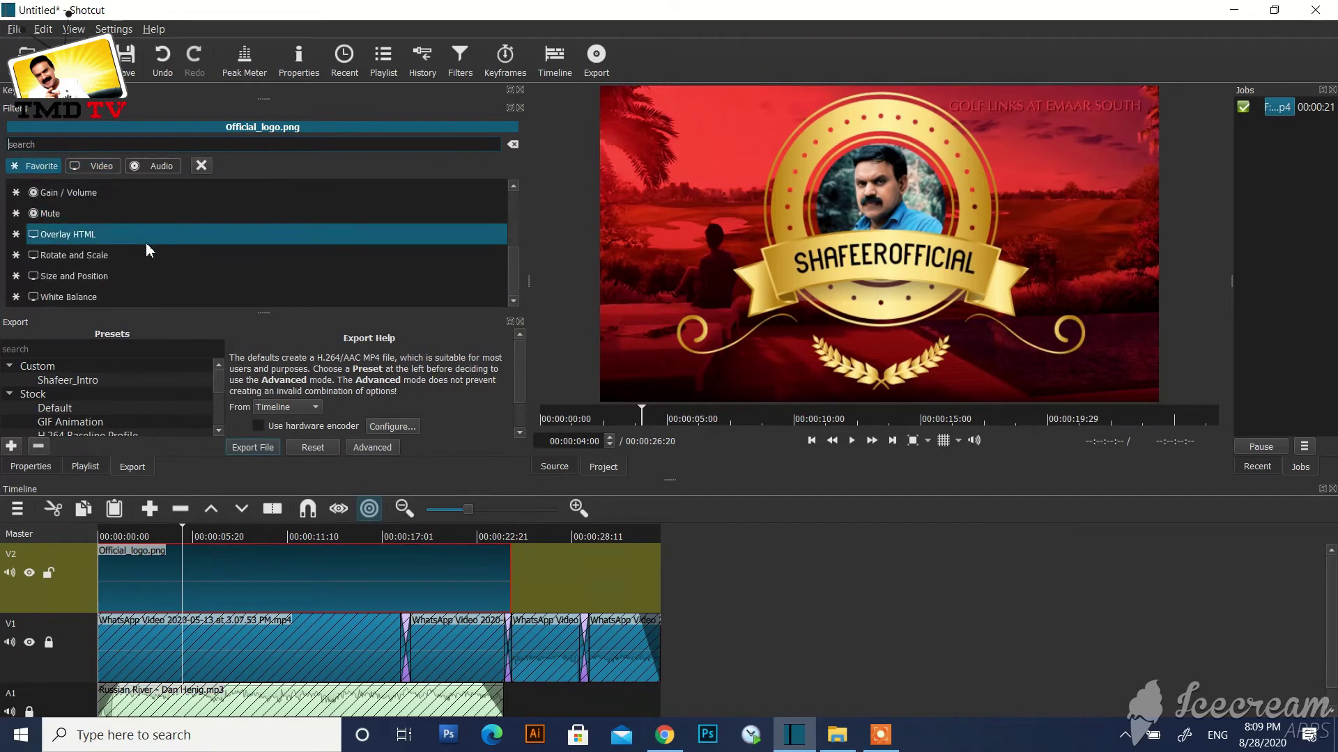
click(106, 258)
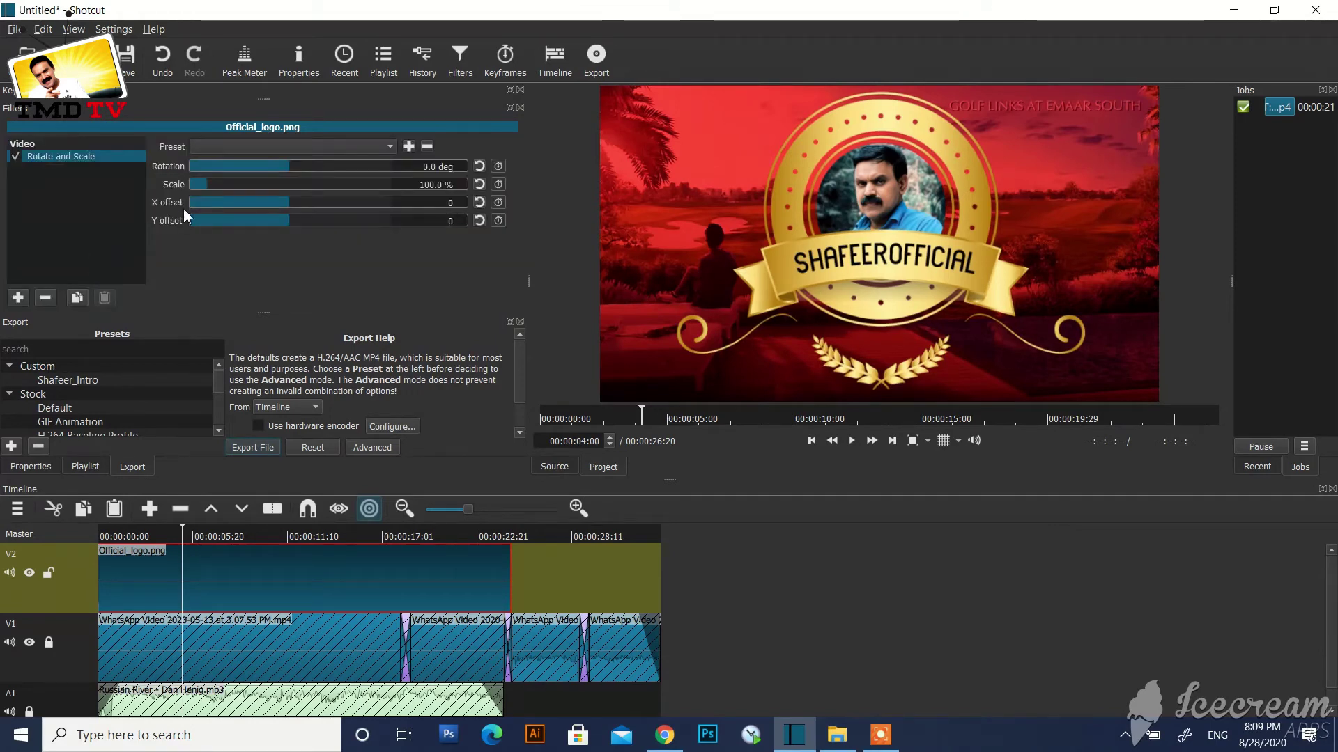
Step: Scale the logo to about 20.5 % and move it to the frame's upper-left corner with X offset -1531 and Y offset -816
mouse_move(205, 190)
mouse_down()
mouse_move(219, 185)
mouse_move(195, 202)
mouse_up()
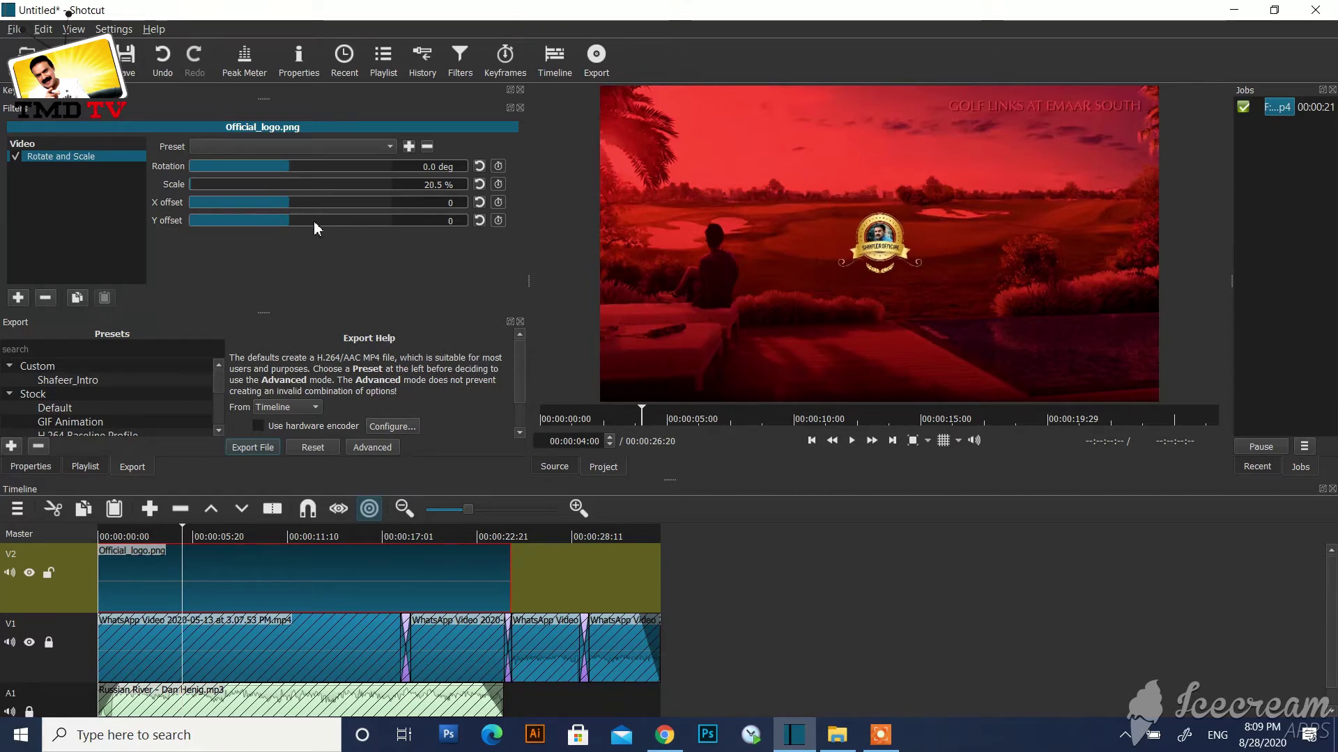
mouse_move(291, 211)
mouse_down()
mouse_move(260, 214)
mouse_move(274, 224)
mouse_up()
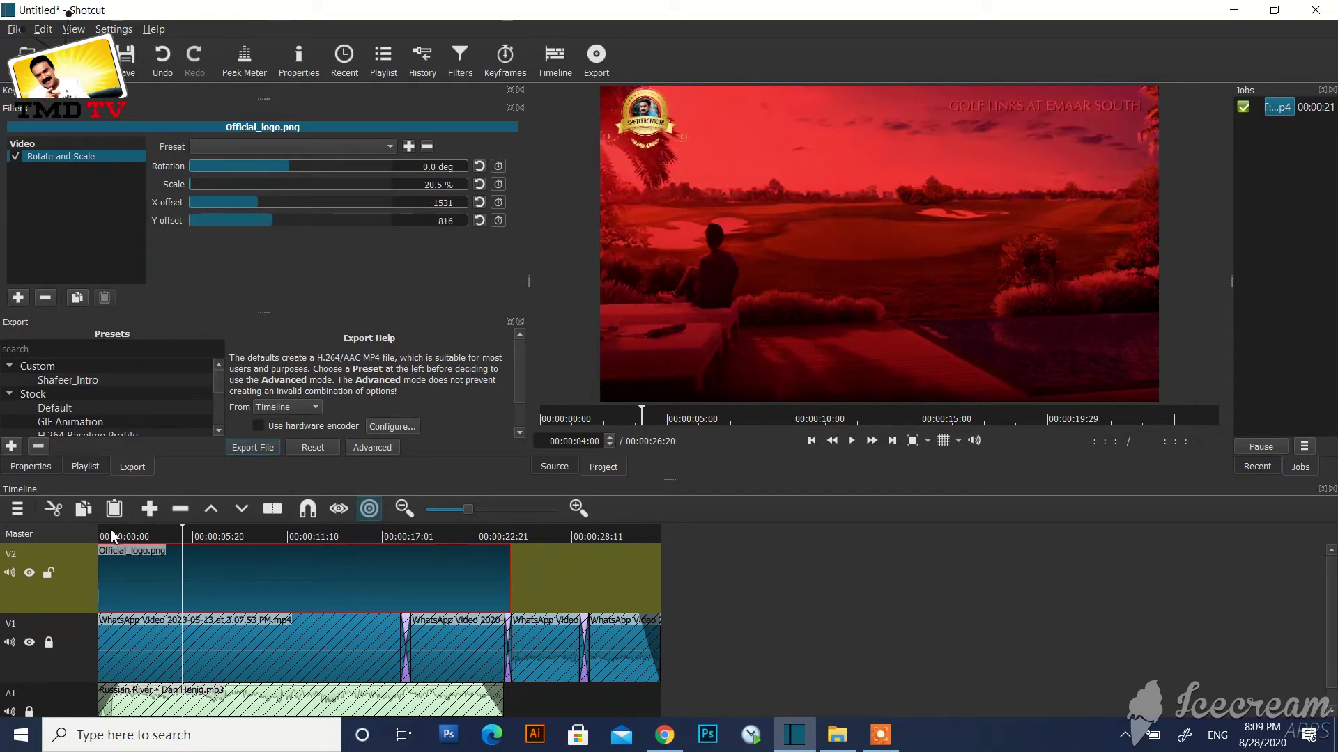
key(Home)
key(space)
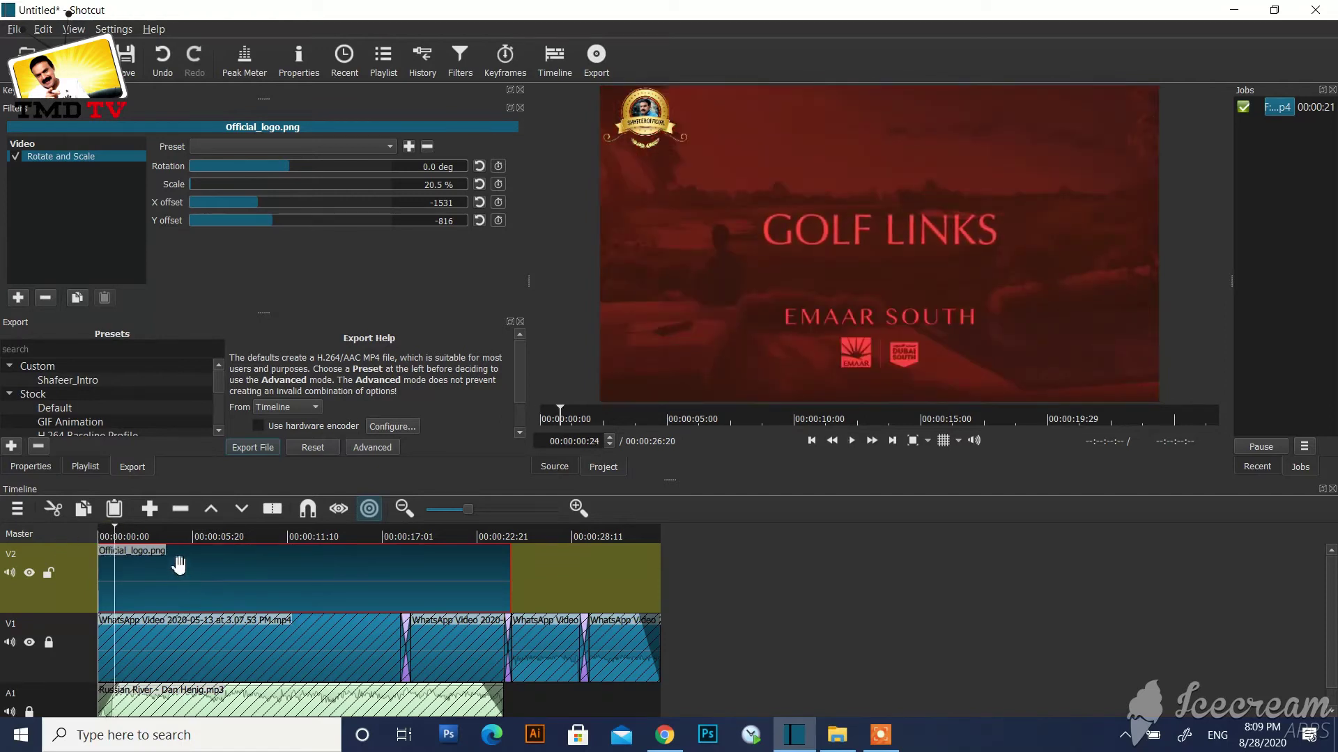
Step: Add a Fade In Video filter to the logo clip and preview the start of the timeline
click(162, 554)
click(18, 297)
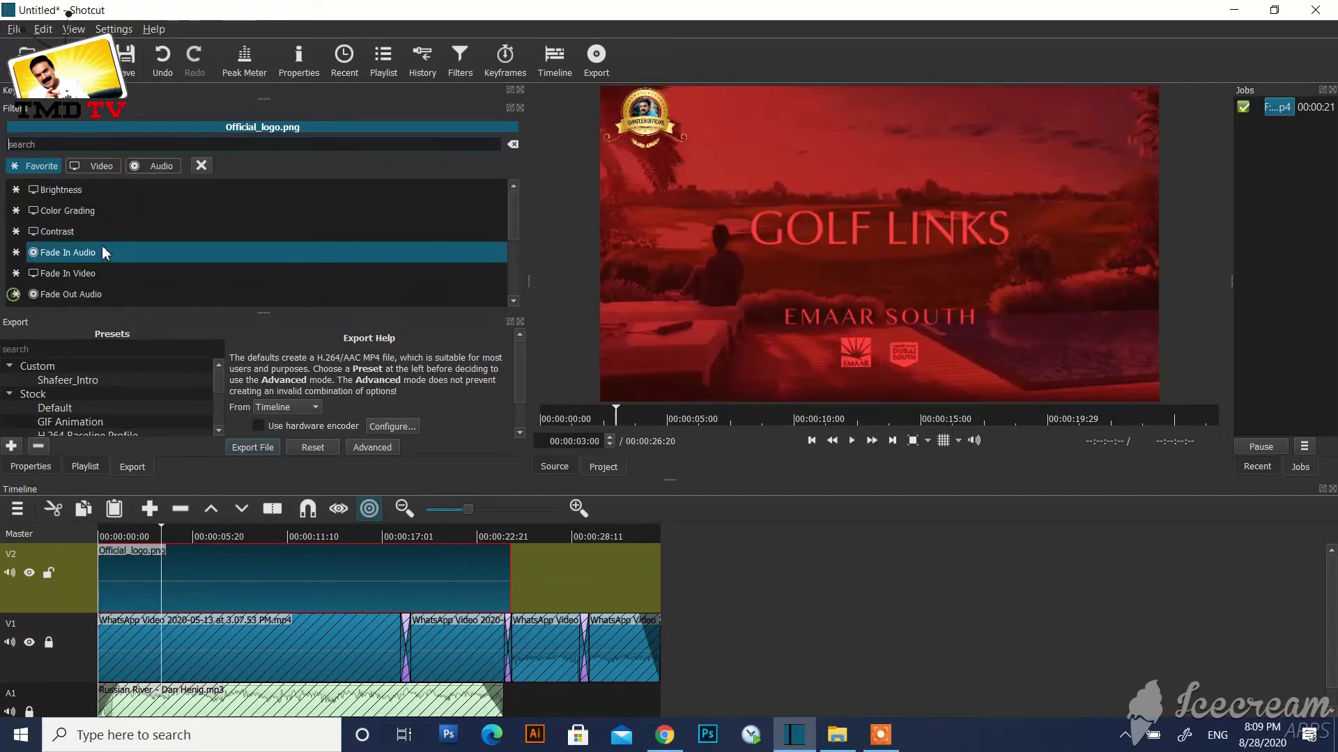
scroll(148, 233, down, 1)
click(148, 236)
click(106, 537)
key(space)
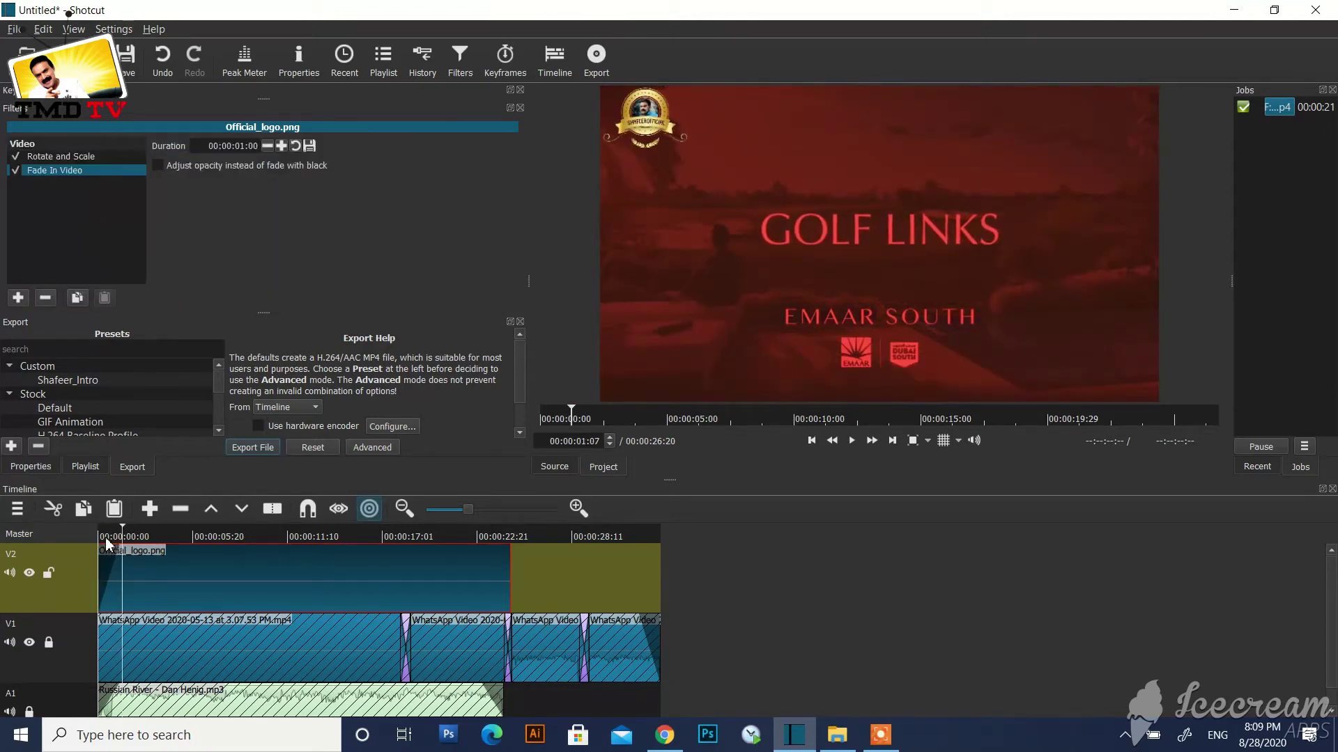
Step: Replay the logo's fade-in and set it to adjust opacity instead of fading with black
drag(108, 537, 82, 545)
key(space)
key(space)
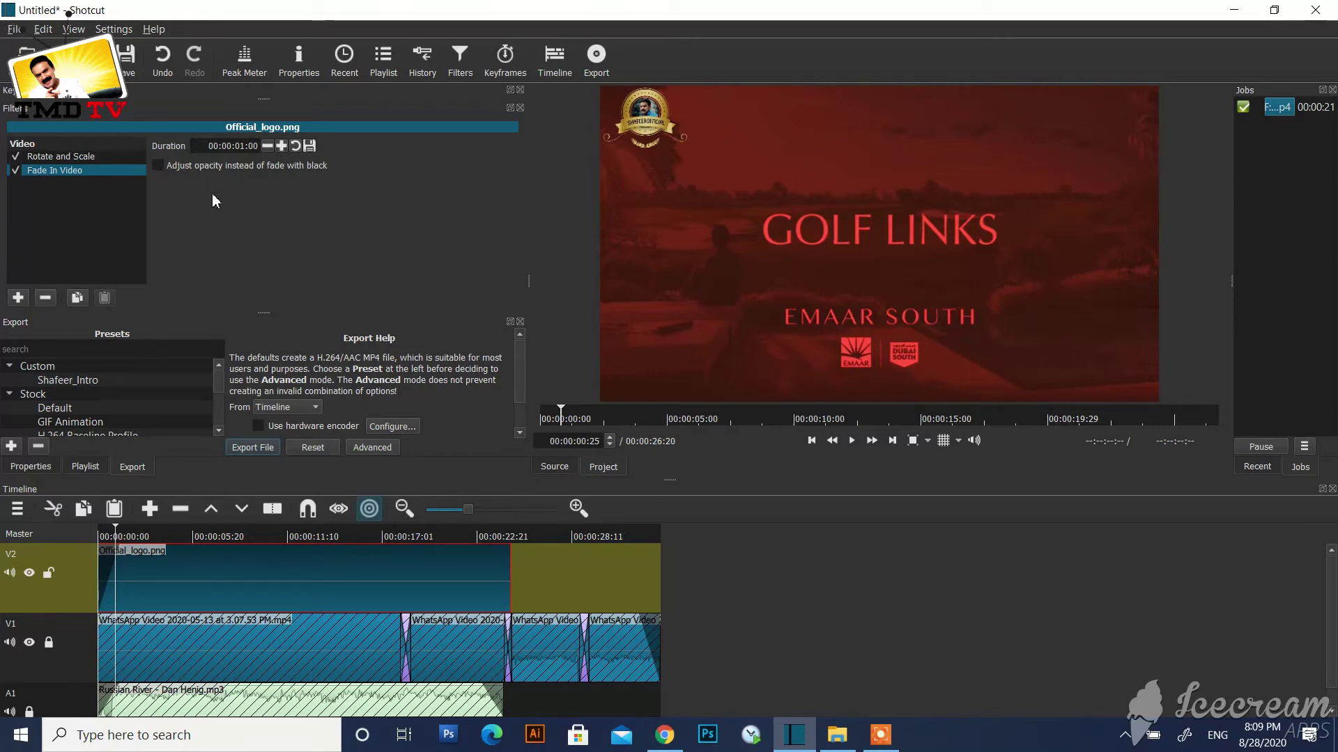
click(159, 165)
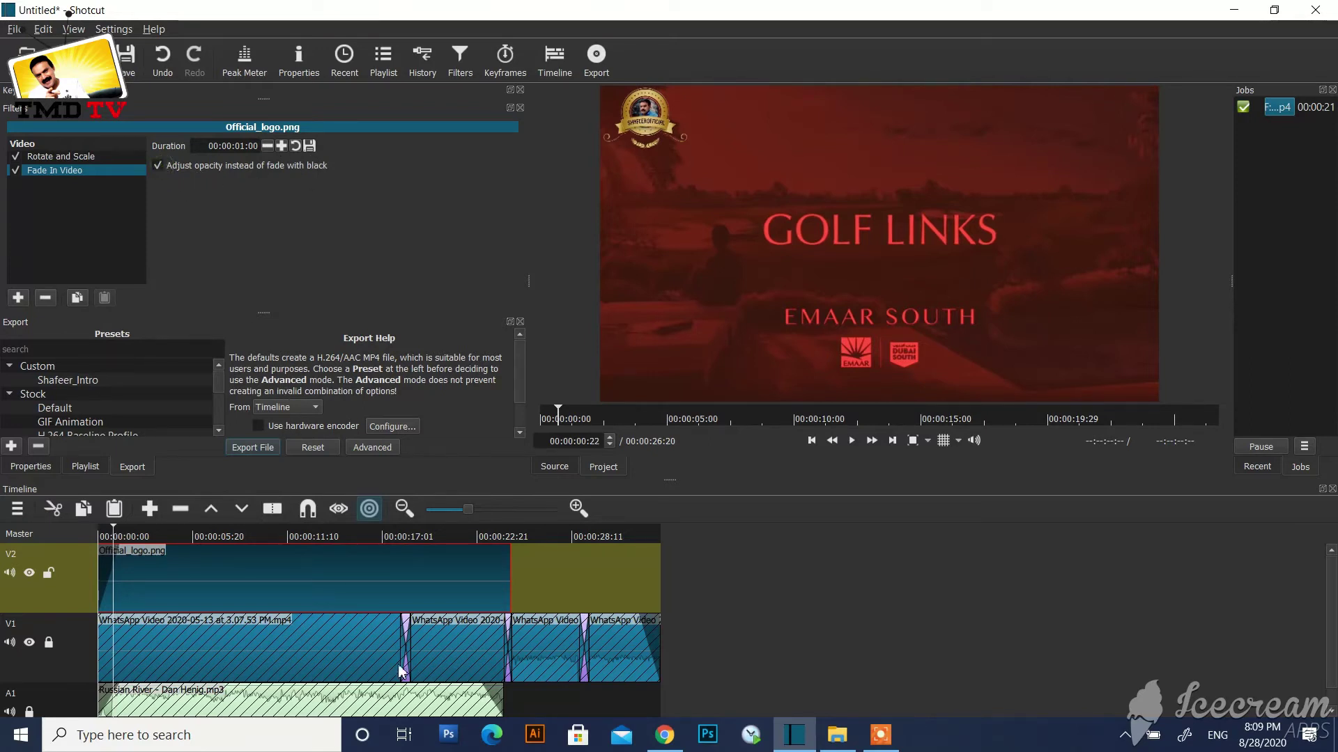
Step: Add a Fade Out Video filter to the logo clip and set it to adjust opacity instead of fading with black
click(18, 300)
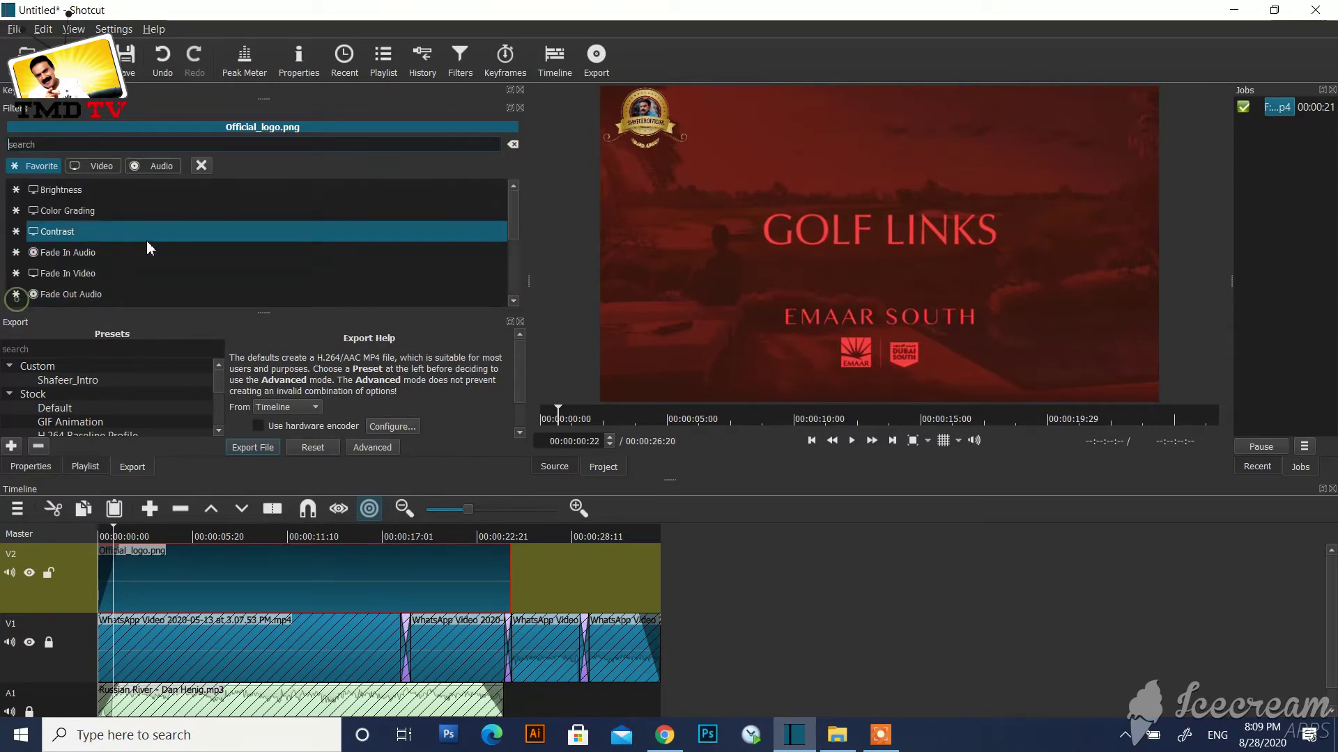
scroll(144, 291, down, 2)
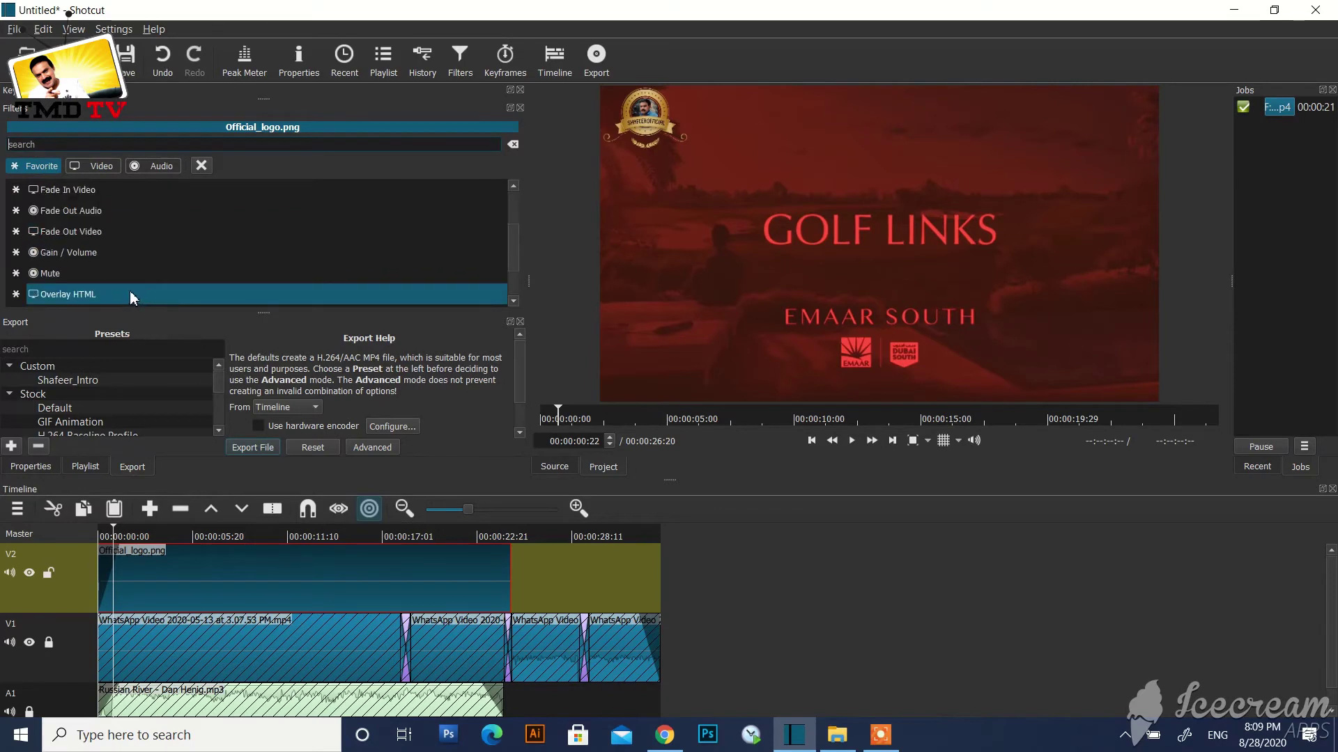
click(110, 236)
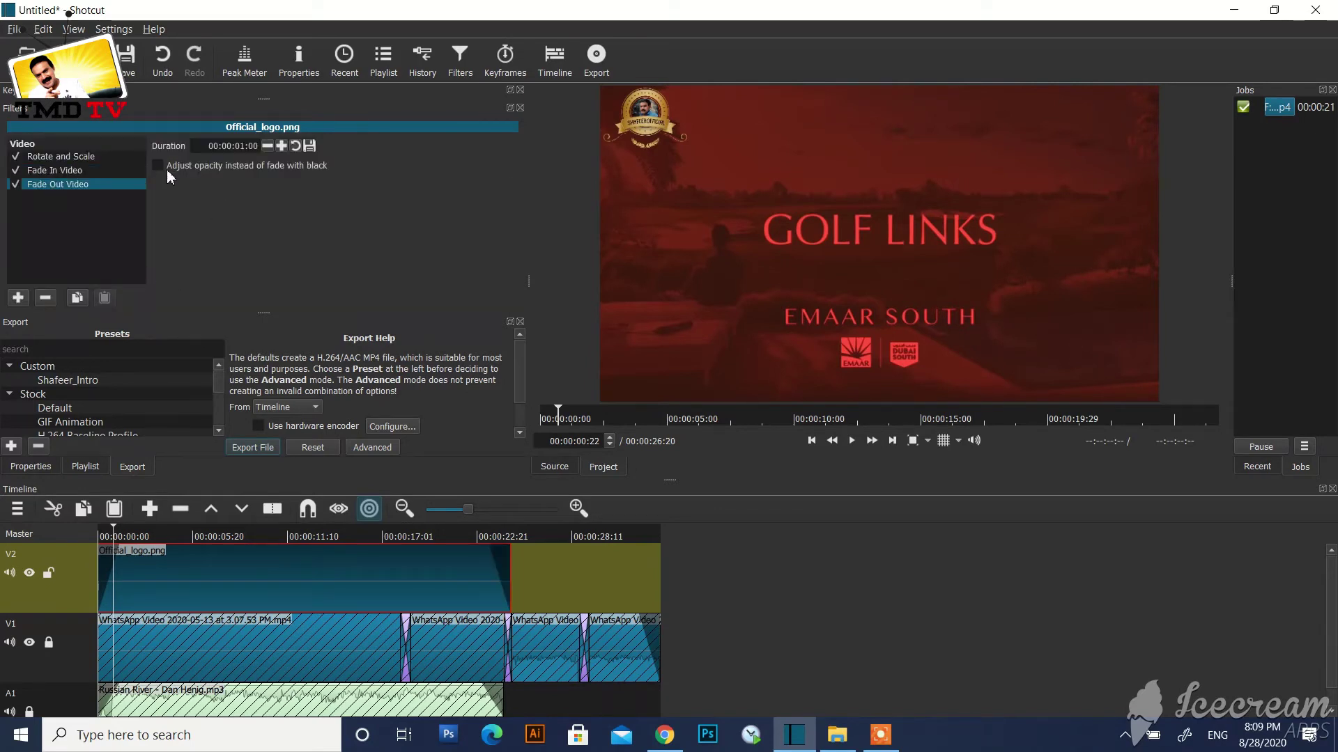
Step: Play the timeline from its start and around the end of the logo clip to check both fades
drag(113, 533, 93, 533)
key(space)
key(space)
click(487, 536)
key(space)
key(space)
scroll(533, 558, down, 1)
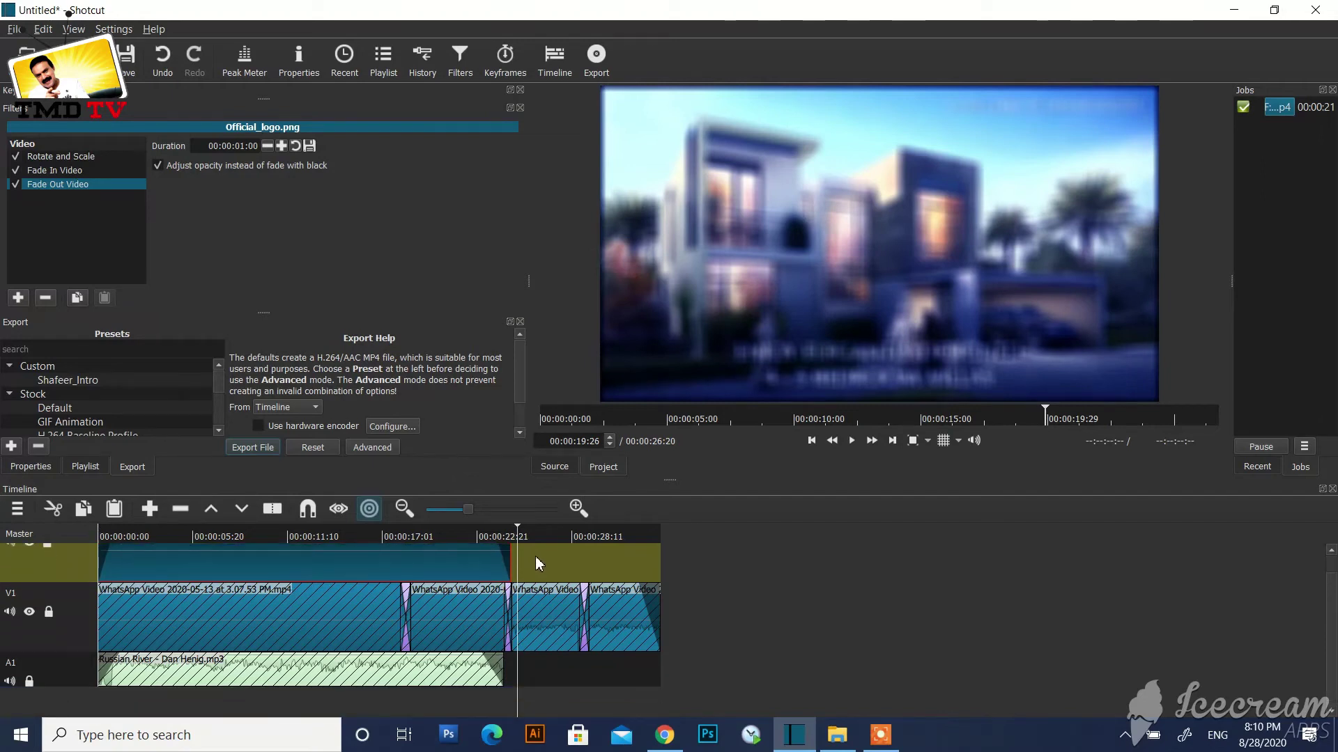
Step: Export the timeline as an mp4 file named test123 into the youtube folder
scroll(538, 550, up, 1)
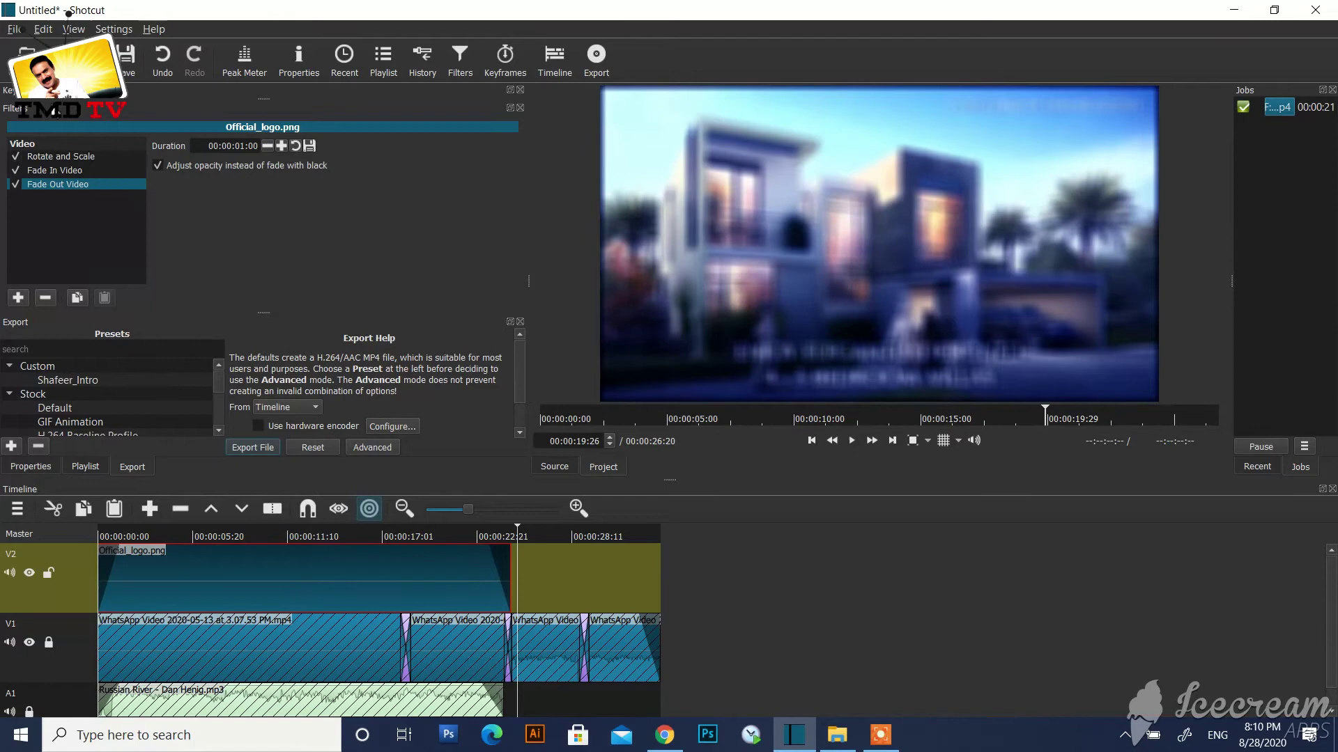
click(16, 29)
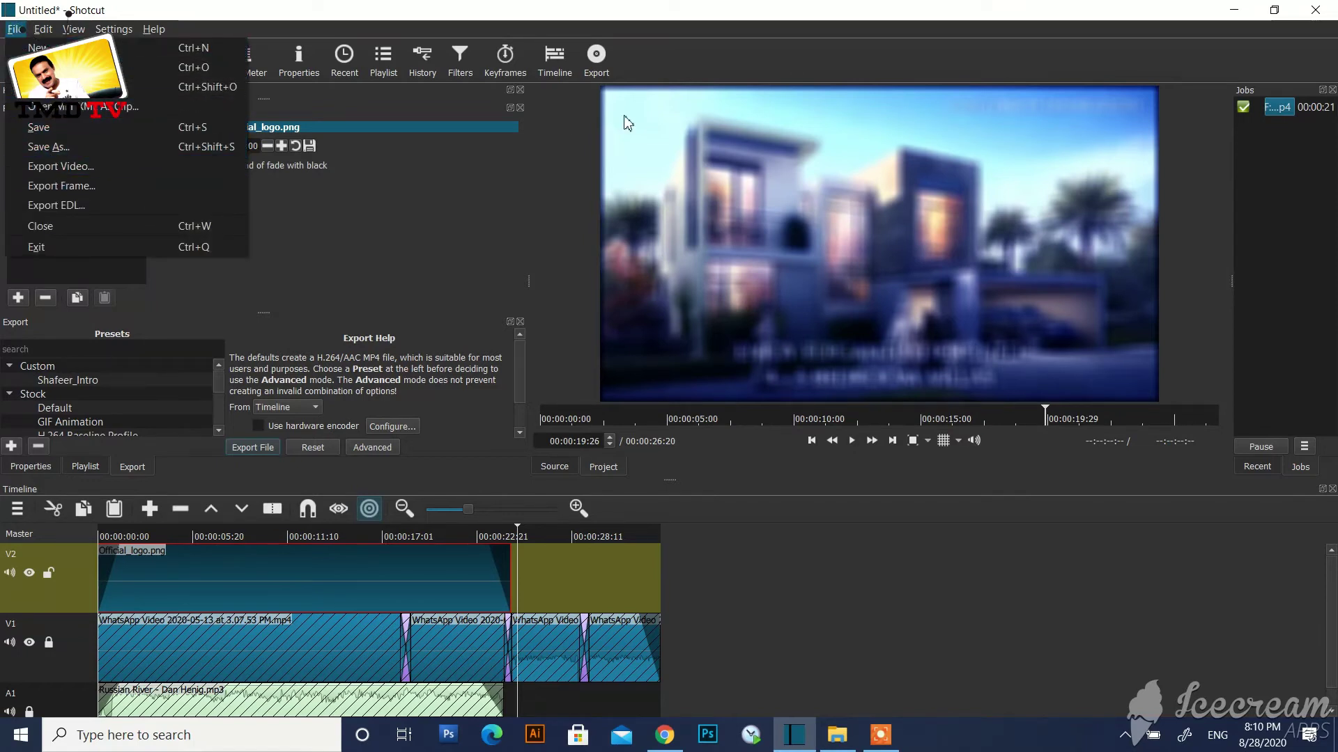
click(603, 75)
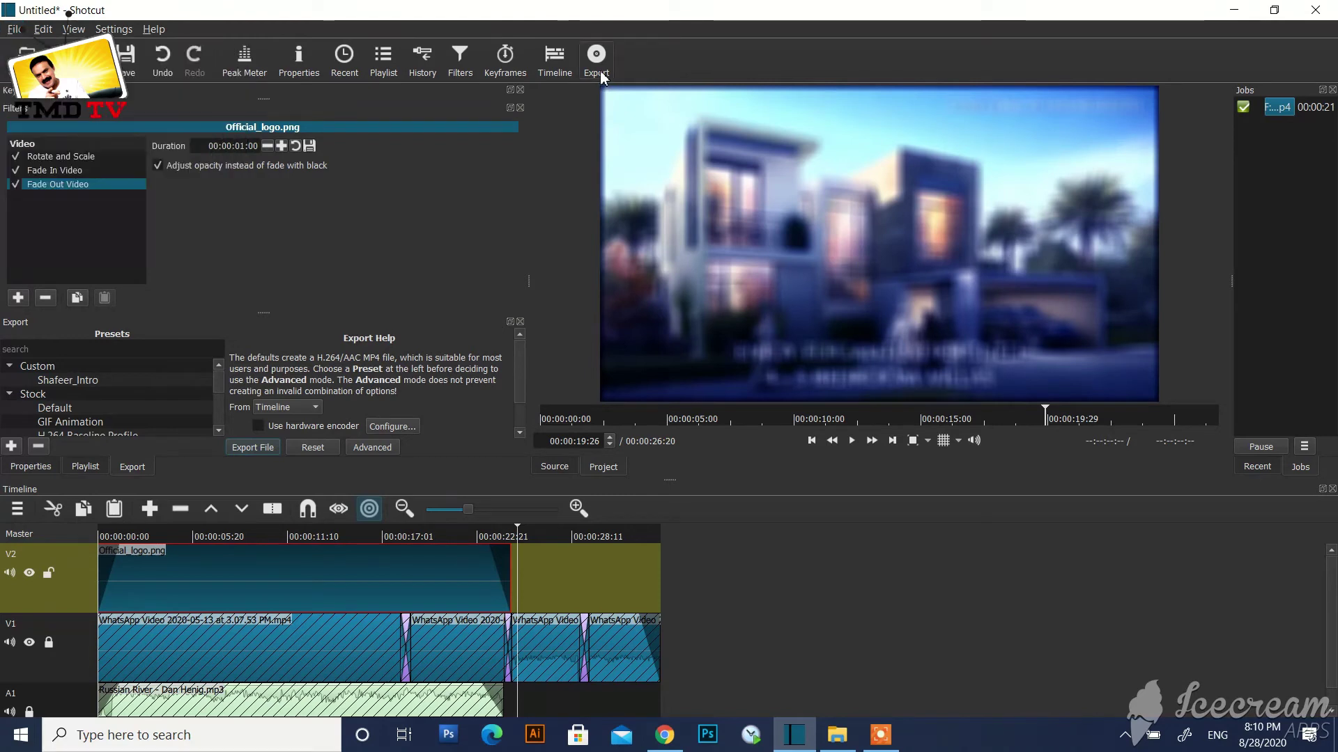
click(261, 450)
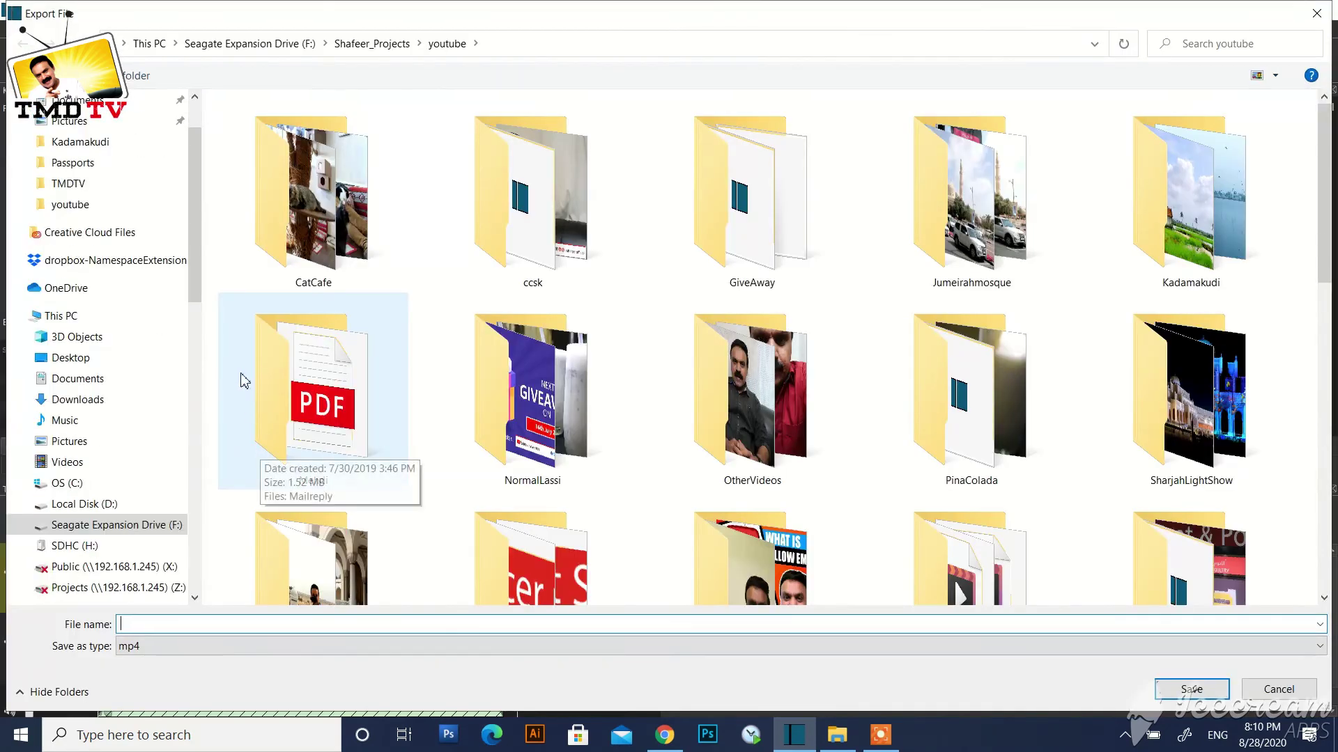
text(tes)
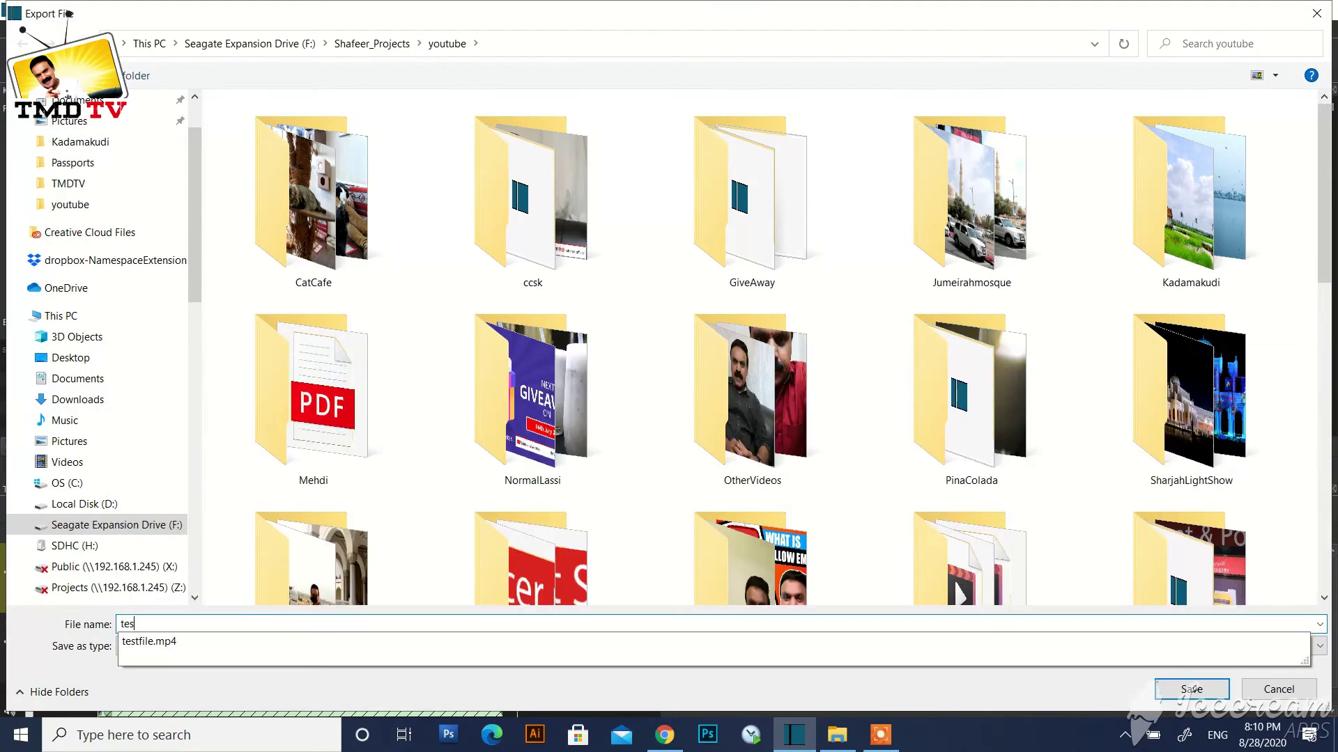
text(t123)
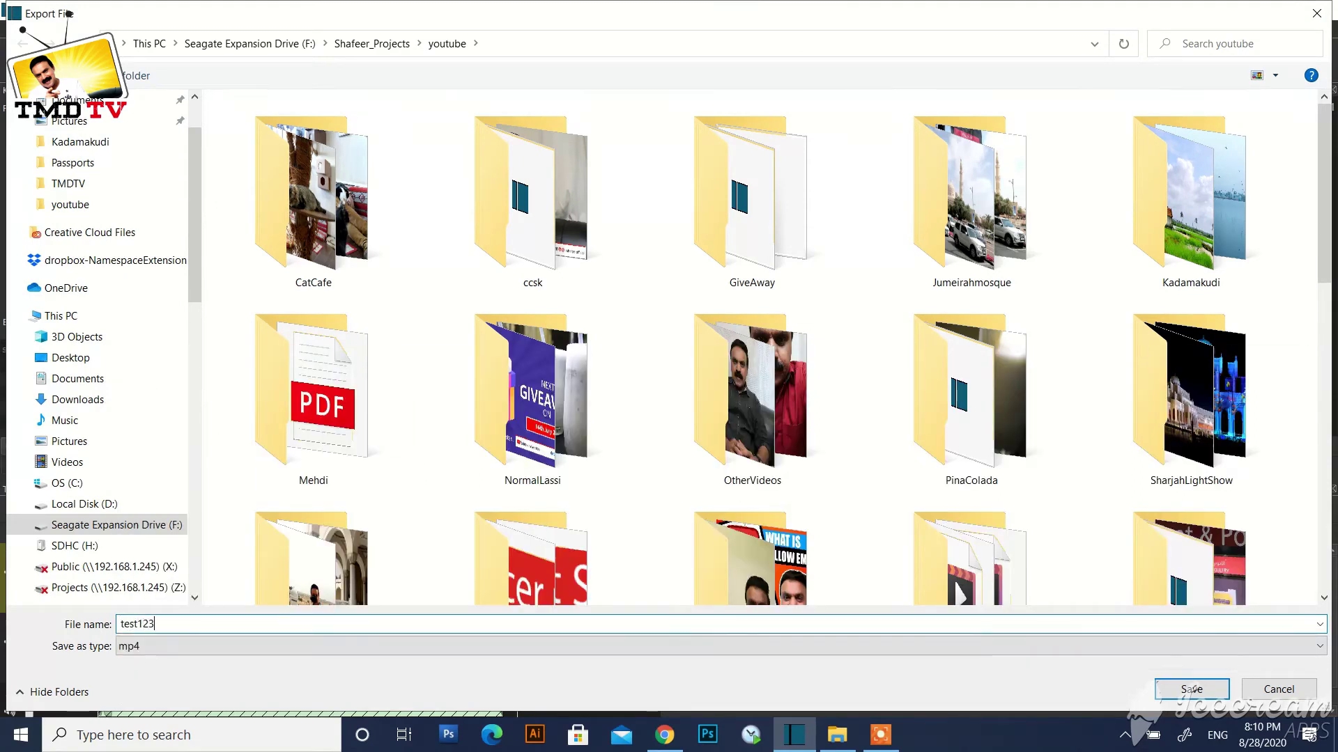
click(162, 646)
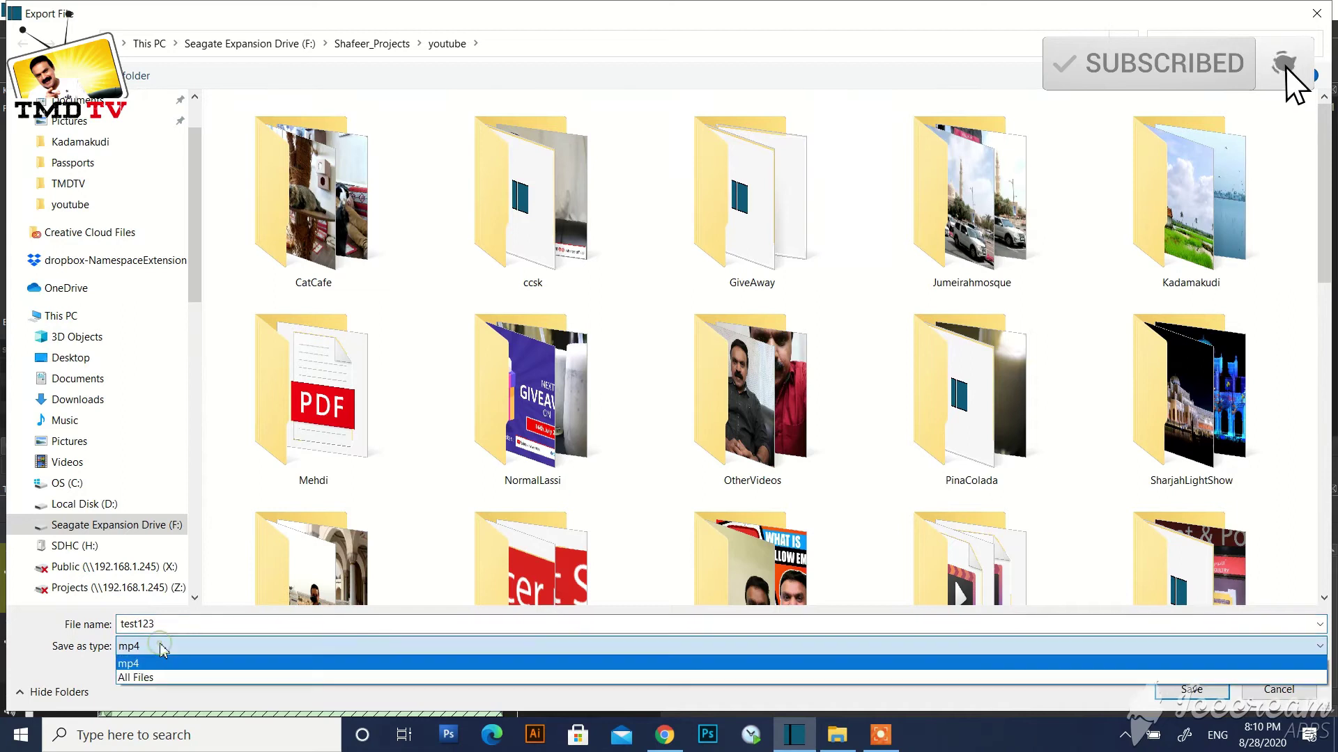
click(155, 664)
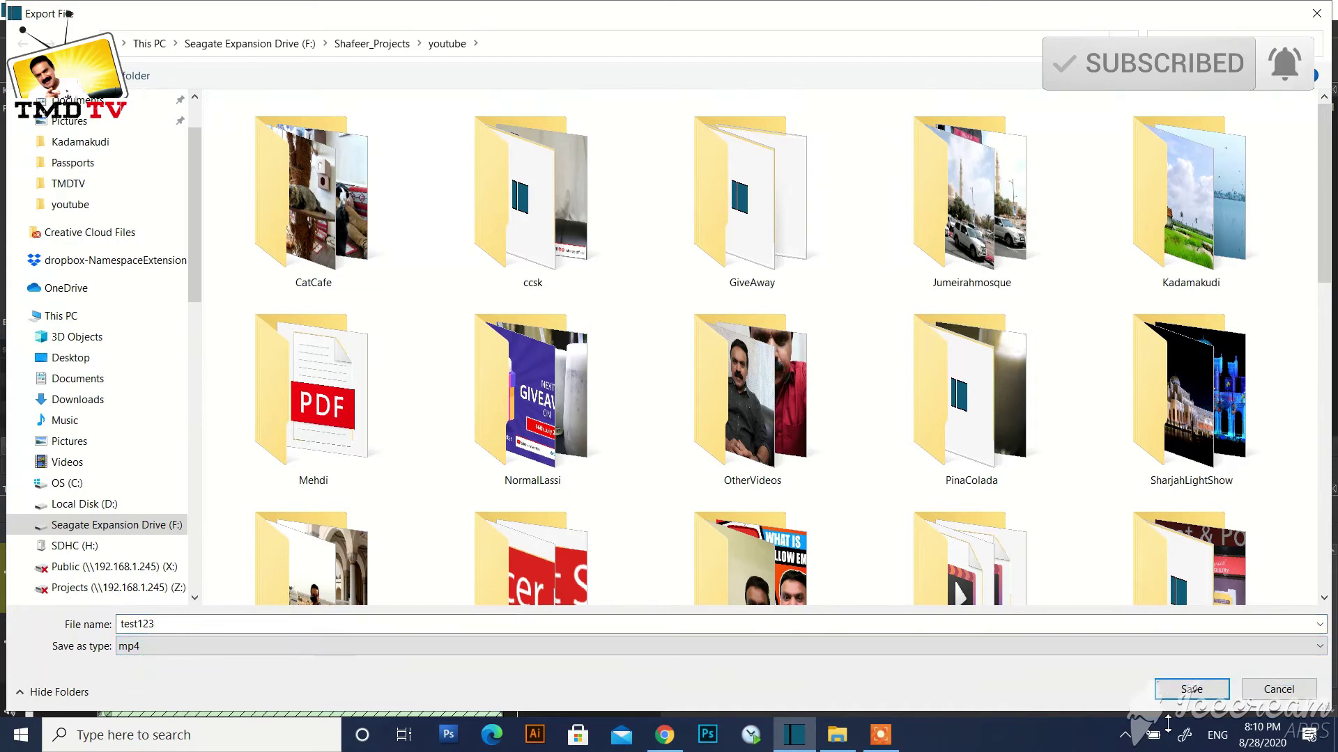
click(1184, 689)
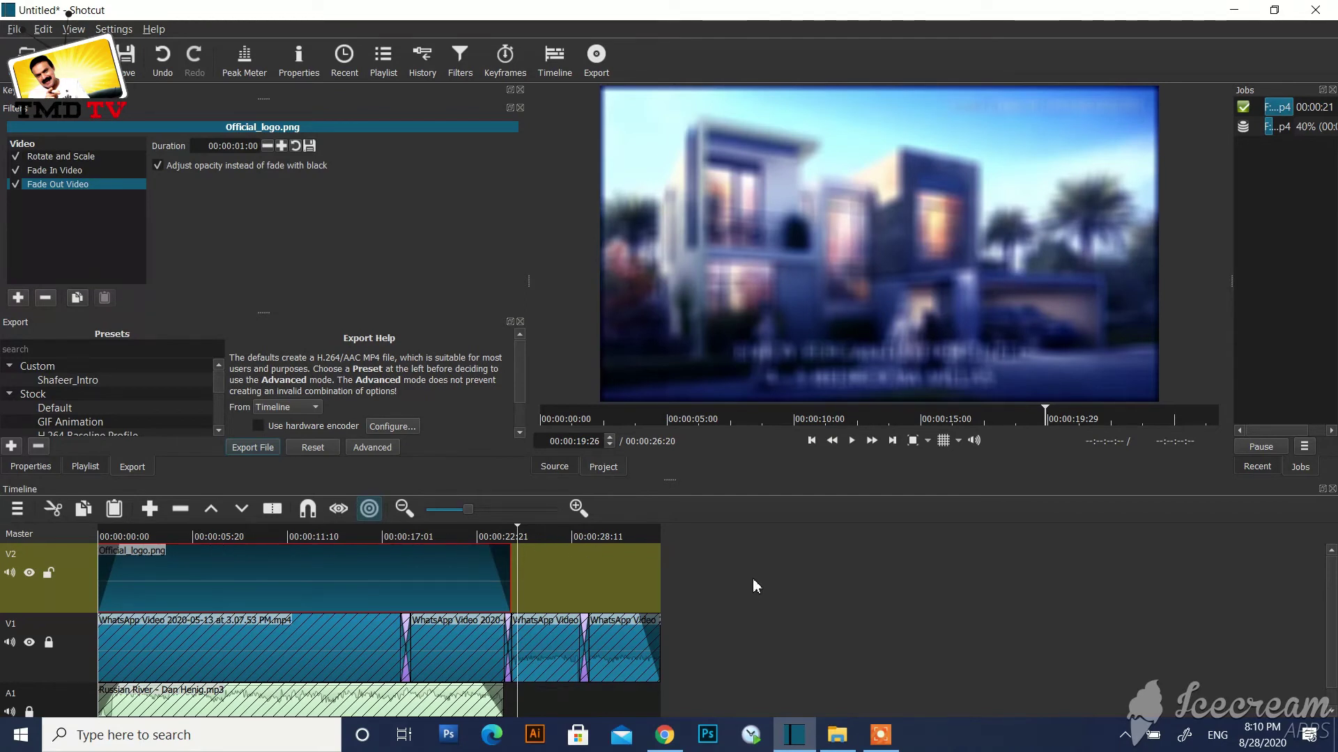
Step: View the properties of track V2, then lock that track and unlock track V1
right_click(75, 593)
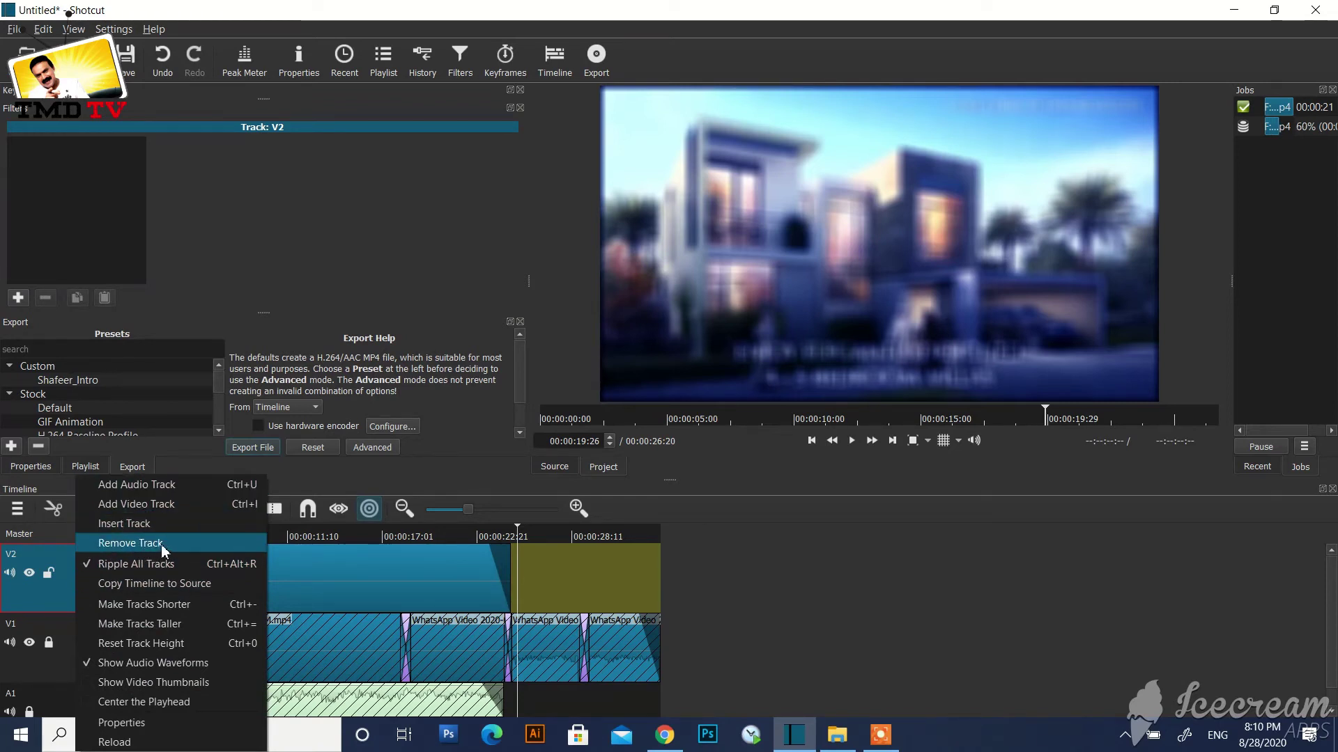
click(178, 723)
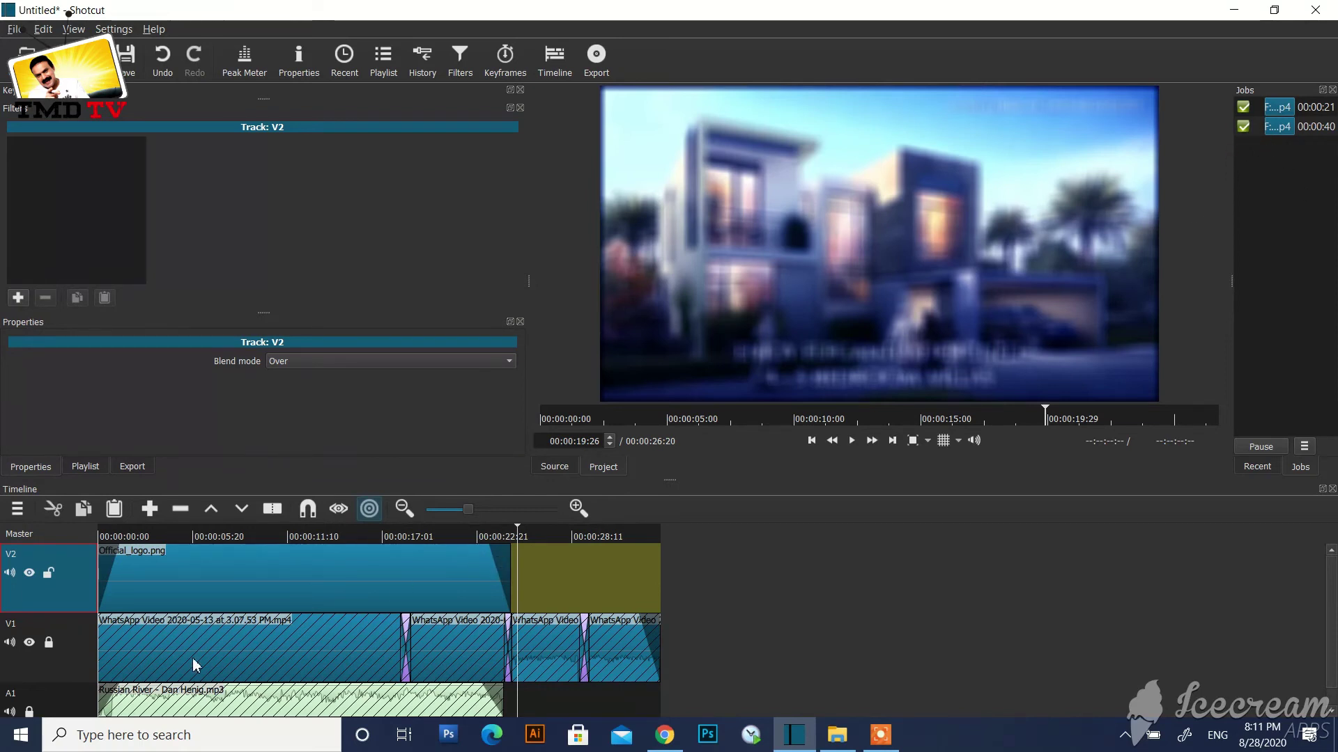
click(48, 573)
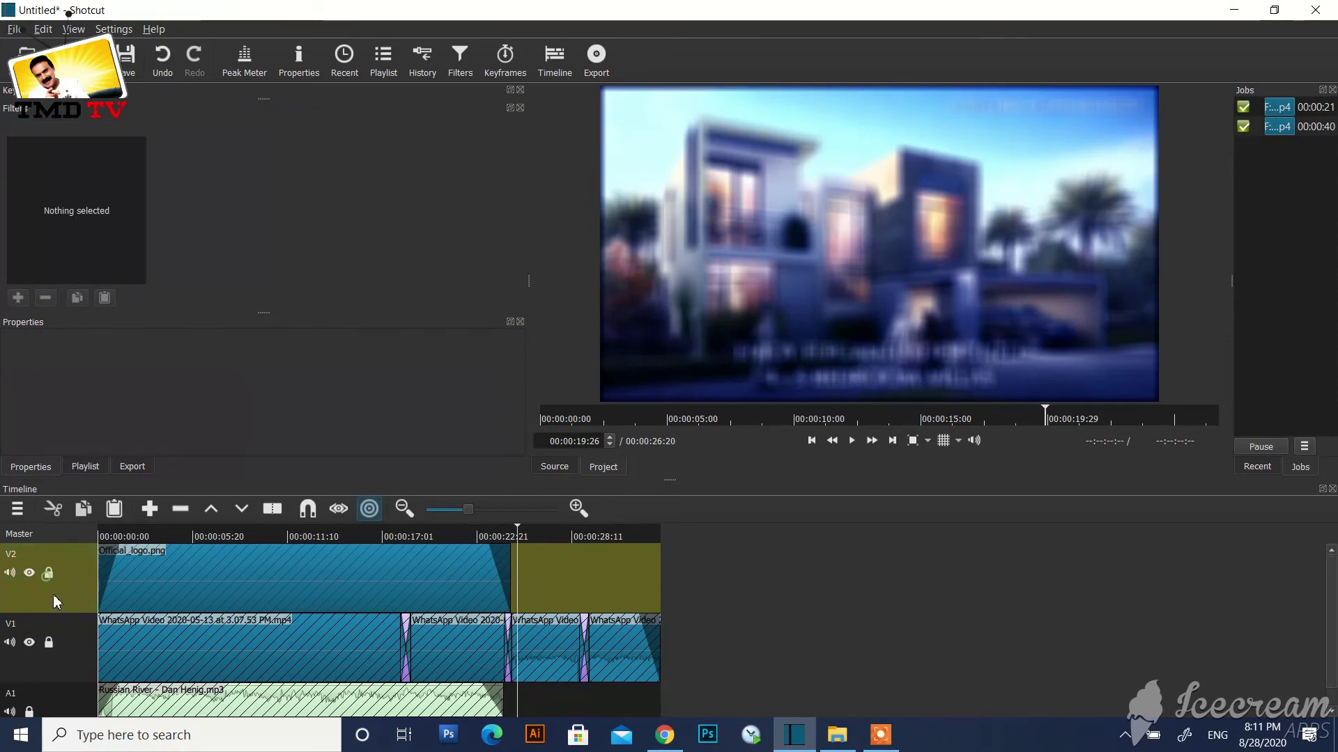
click(62, 668)
click(48, 643)
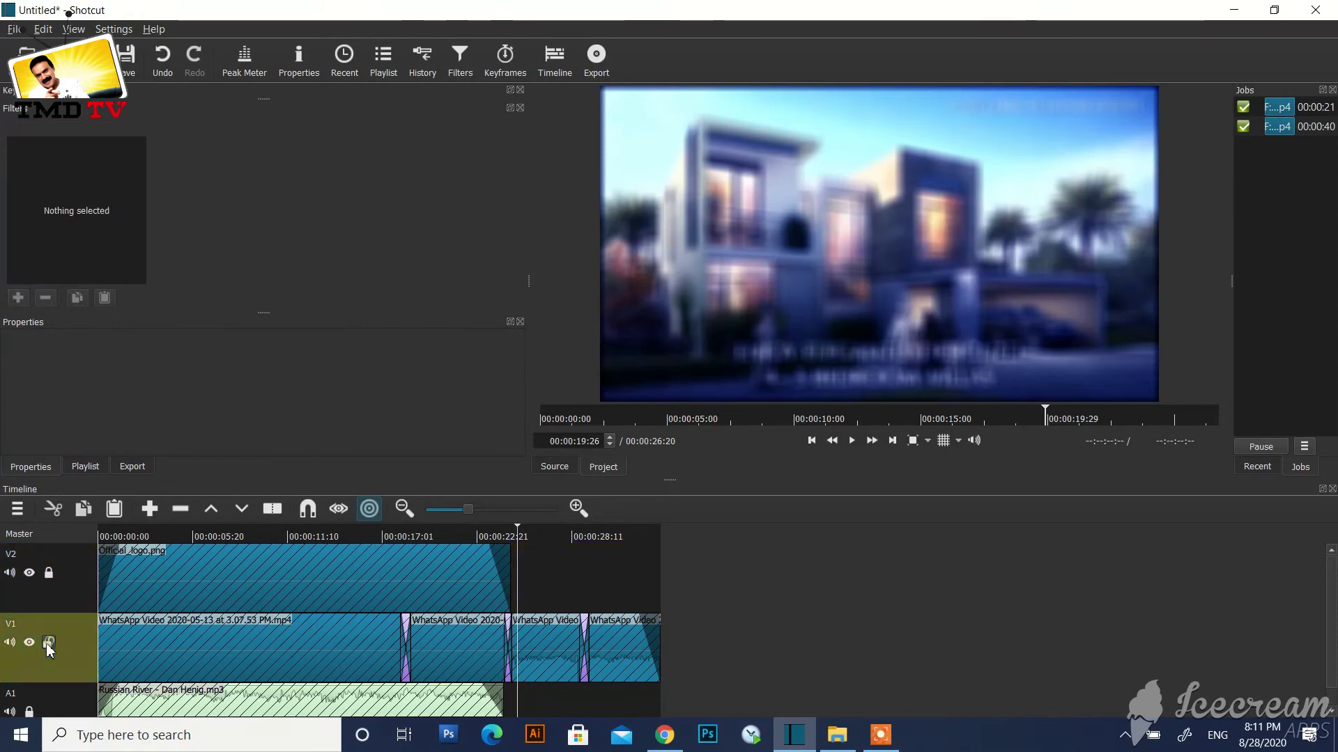
Step: Briefly play the last clip on track V1 and set its speed to 2x
click(596, 537)
key(space)
key(space)
click(617, 647)
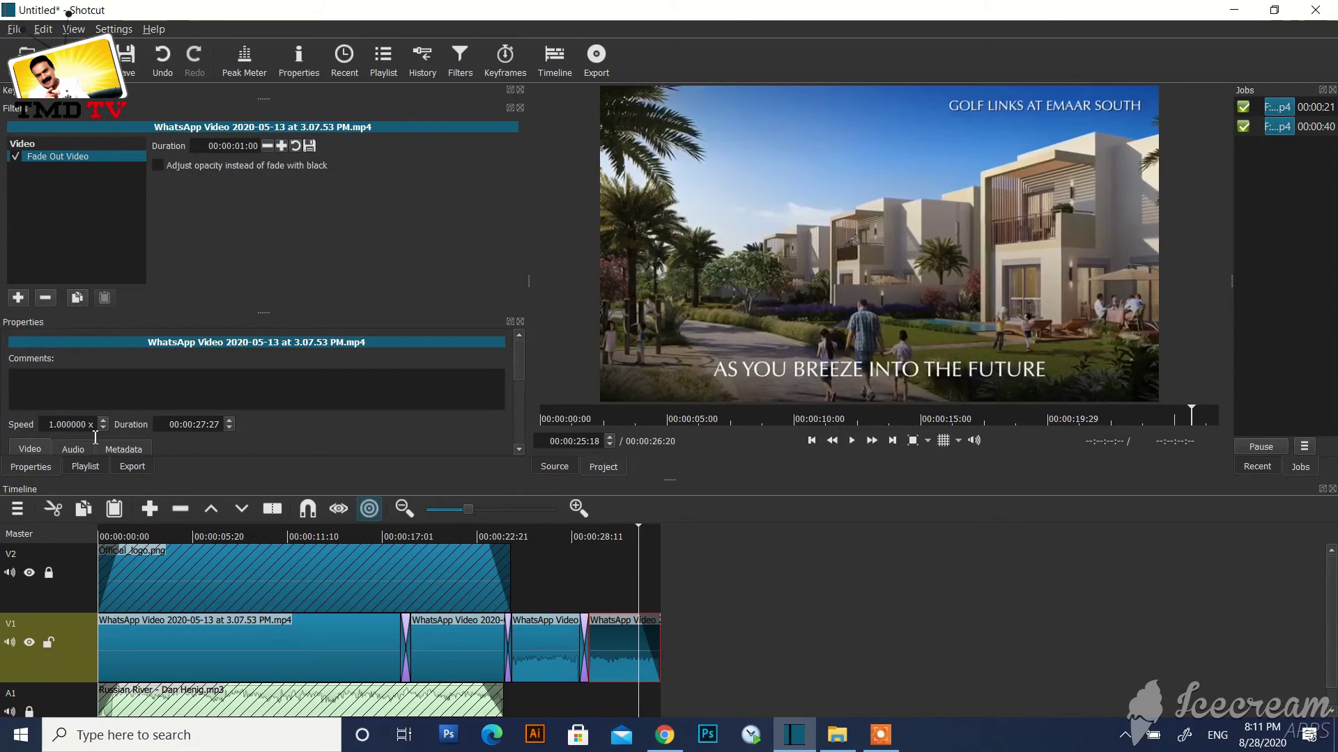
click(55, 425)
text(2)
key(Return)
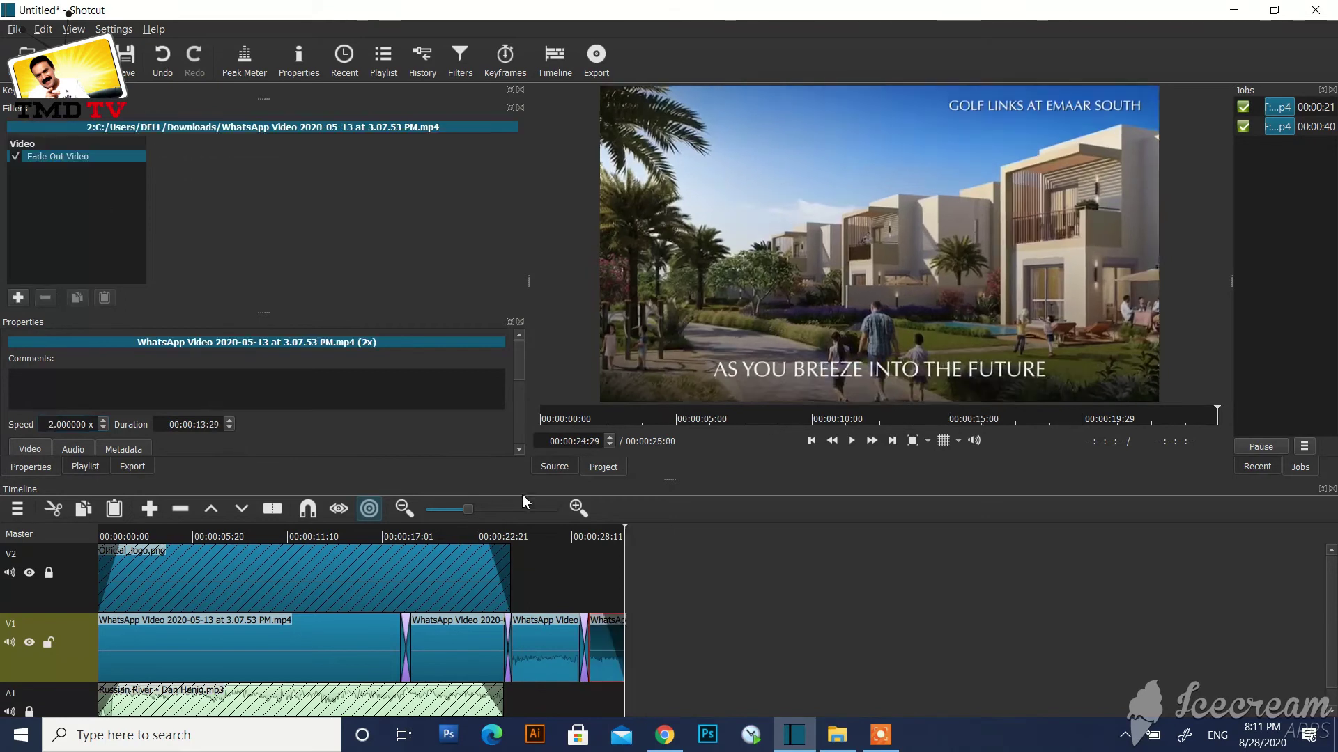
Step: Play the end of the timeline to check the last clip's new speed, and return the playhead to that clip
click(579, 535)
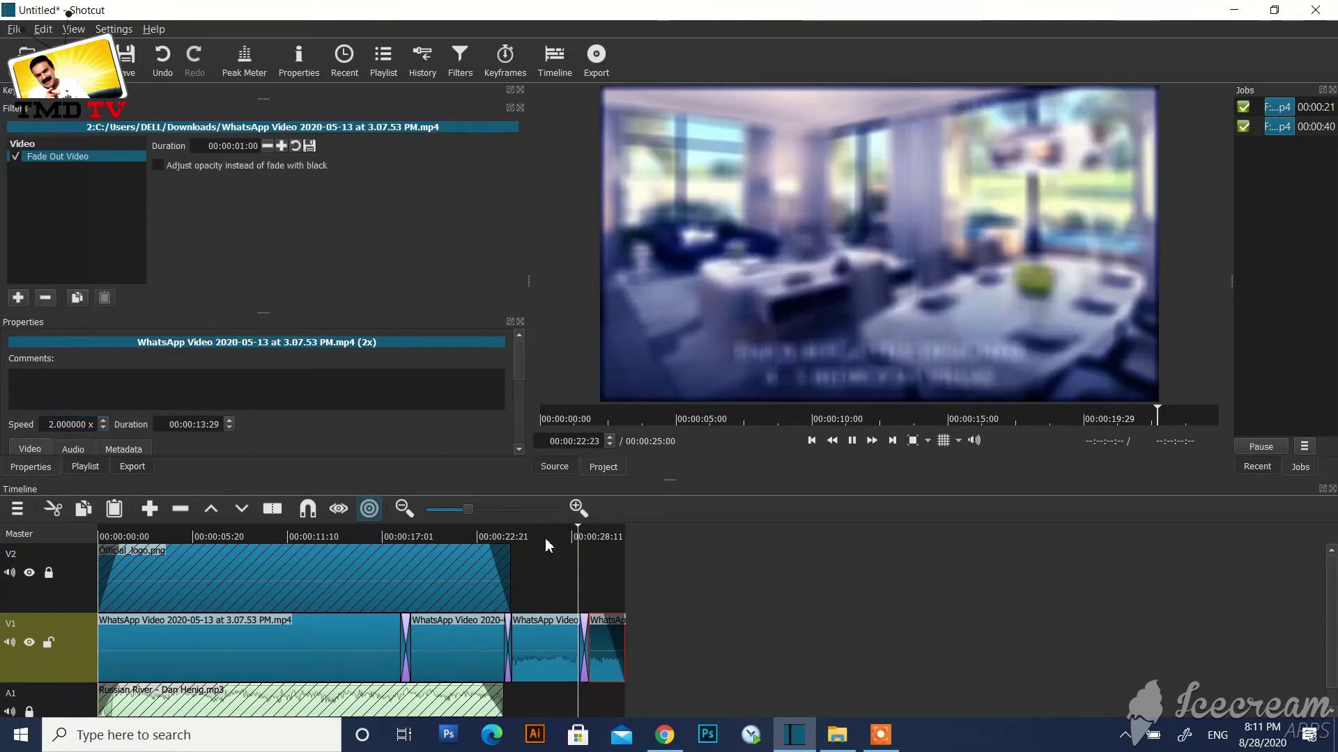
key(space)
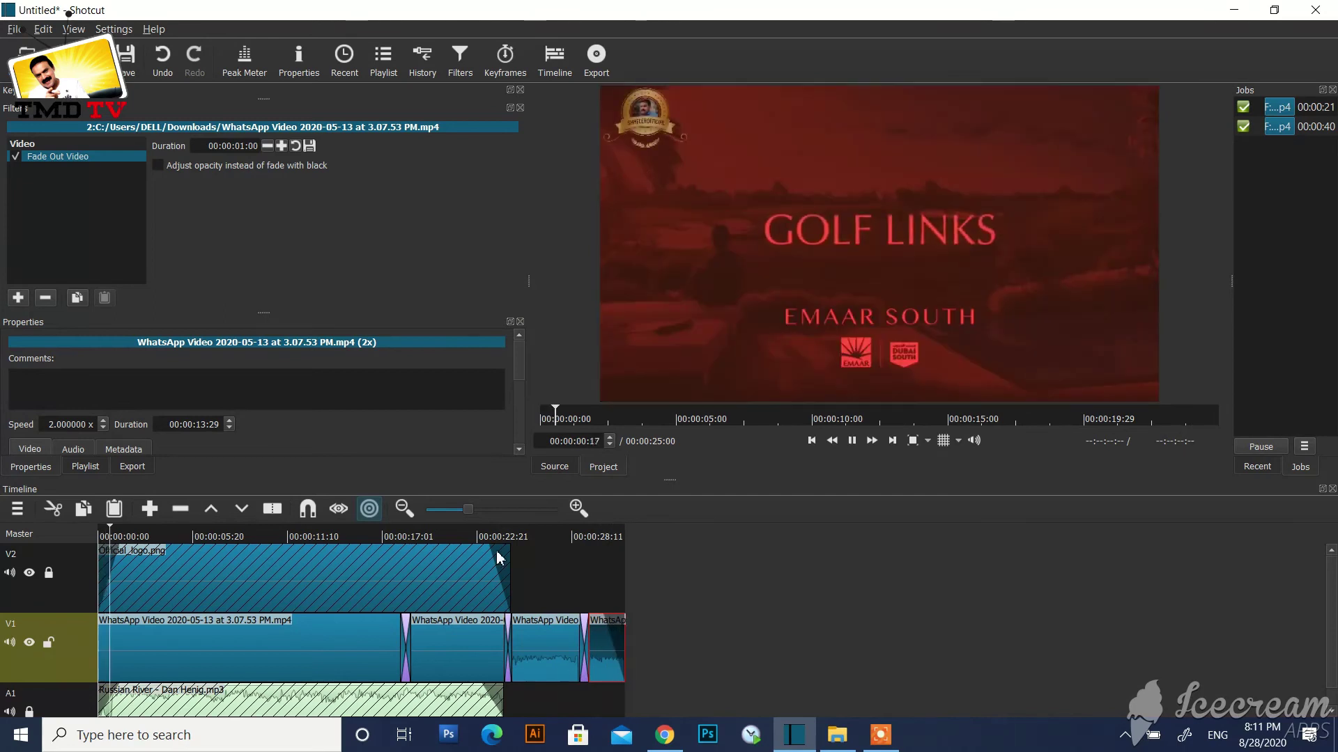
click(600, 538)
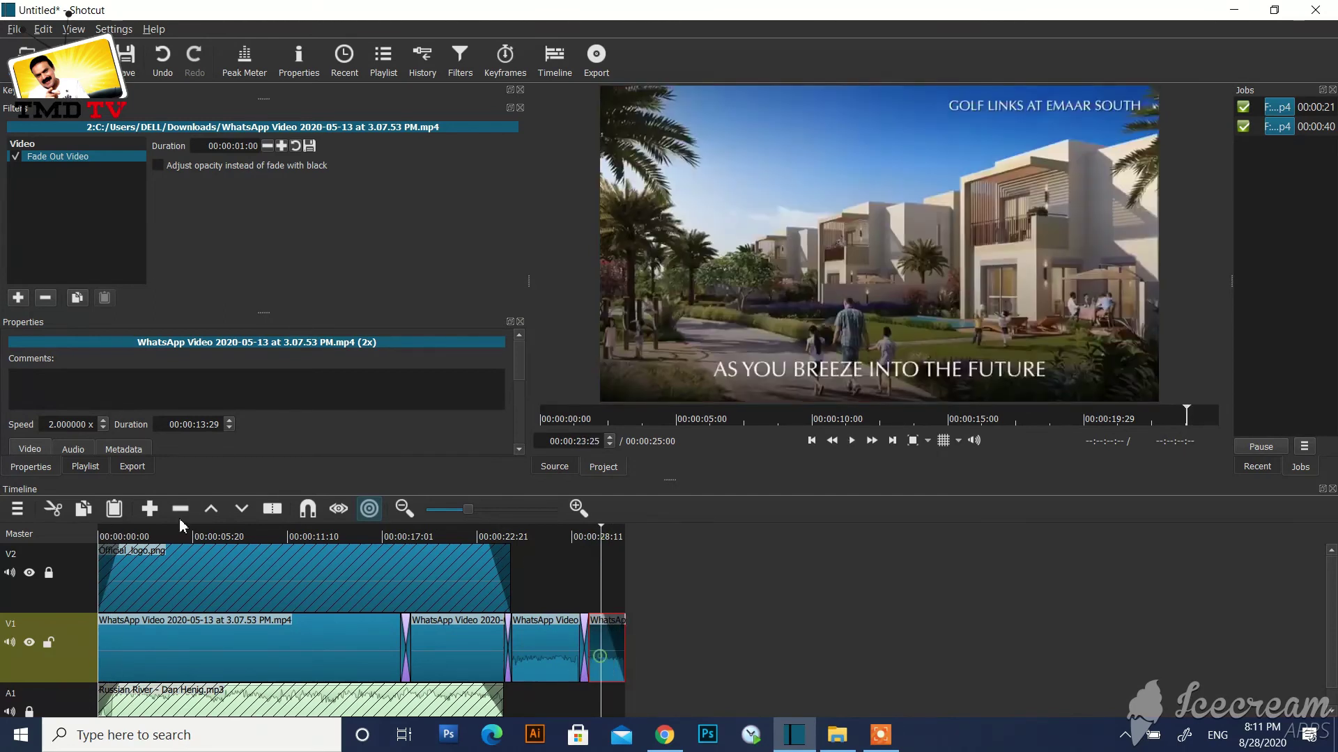
Step: Try speeds of 1.2x and 1.5x on the last V1 clip and settle on 1.3x
click(59, 426)
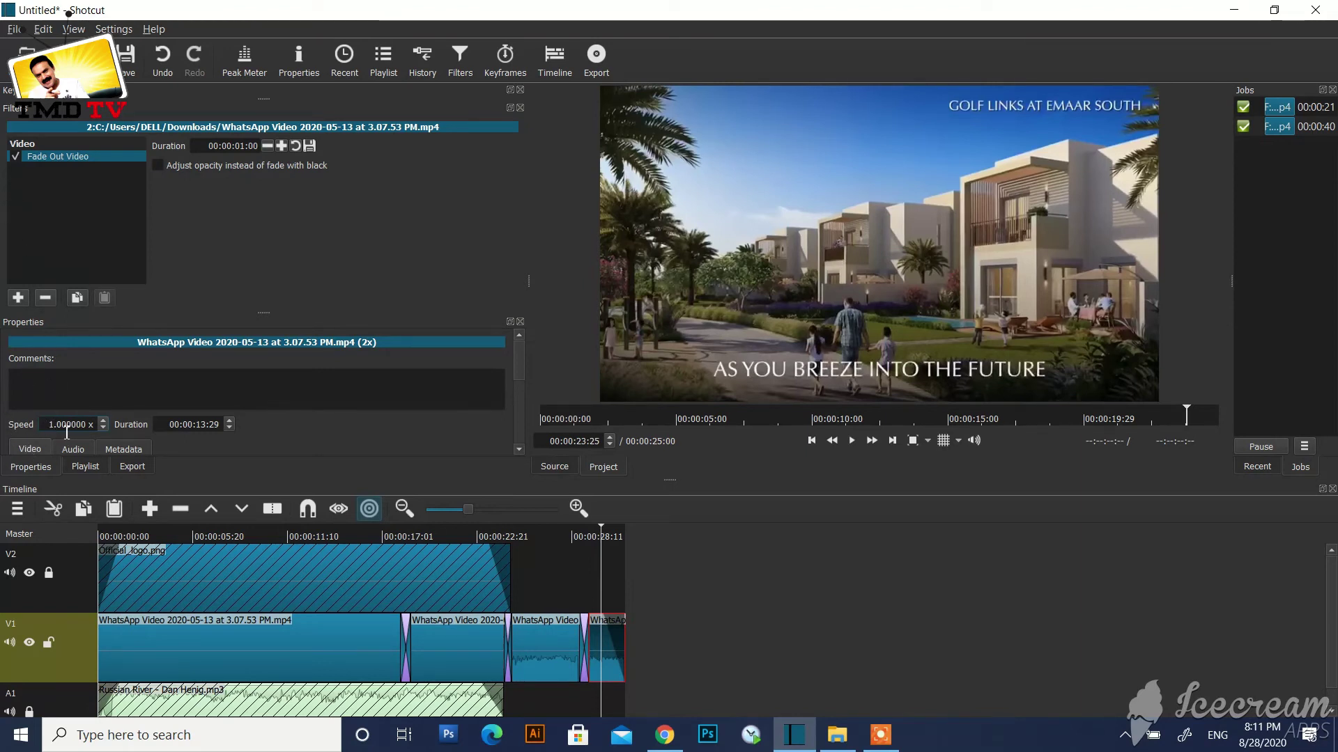
text(2)
key(Return)
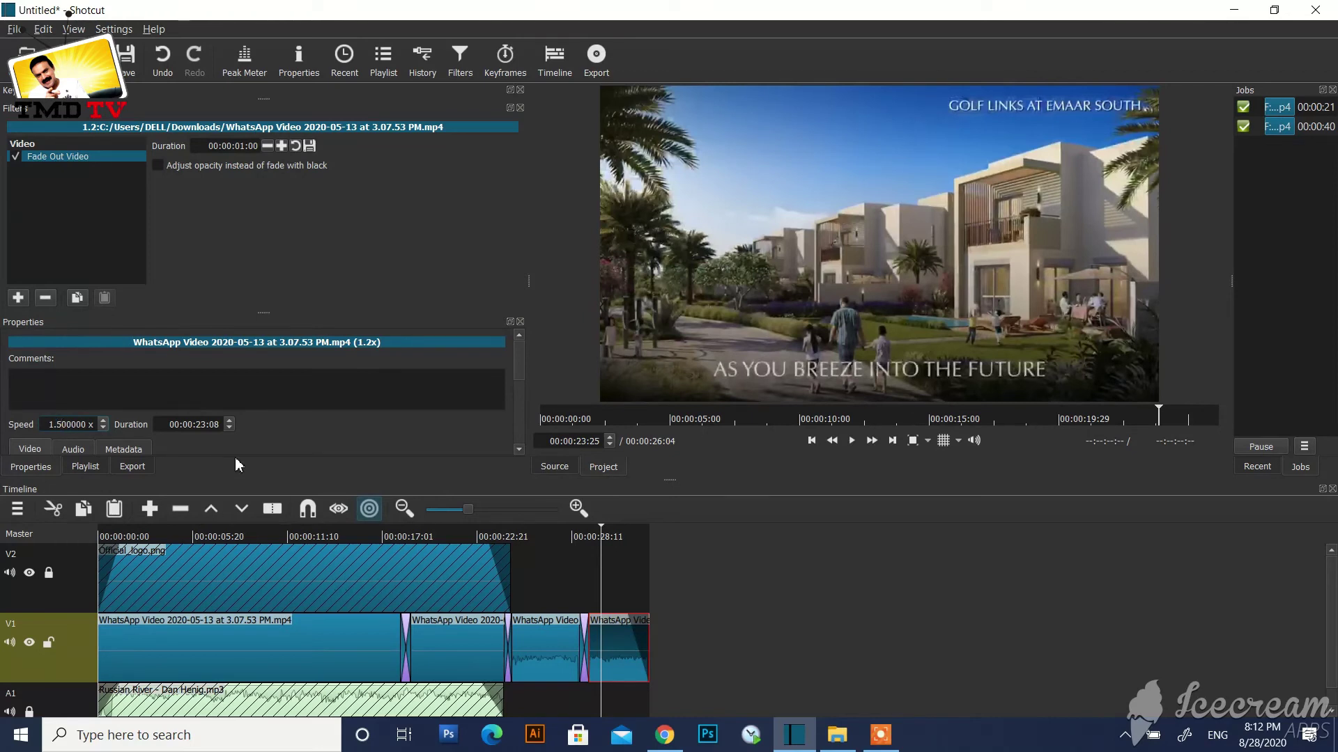
key(Return)
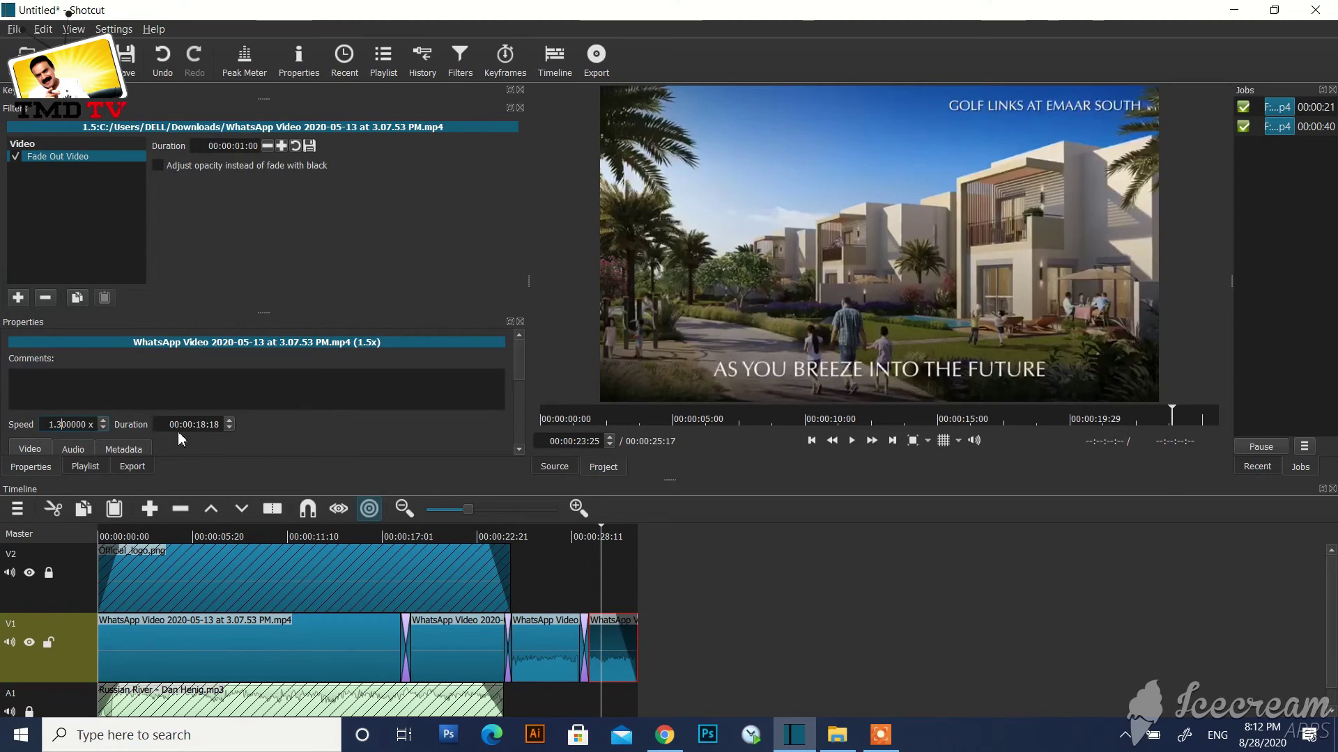
click(703, 538)
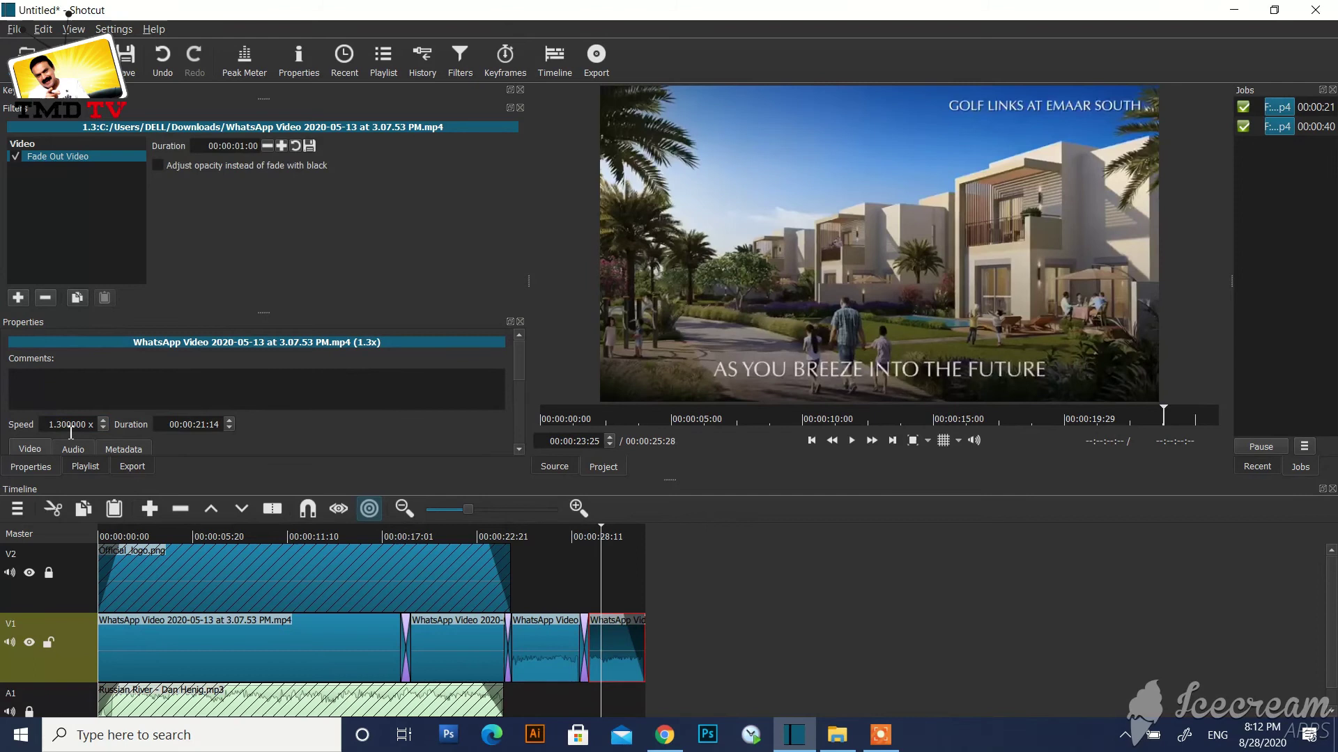
Step: Inspect the last clip's speed and duration values, and play the timeline from the start of that clip
drag(58, 423, 67, 426)
double_click(203, 426)
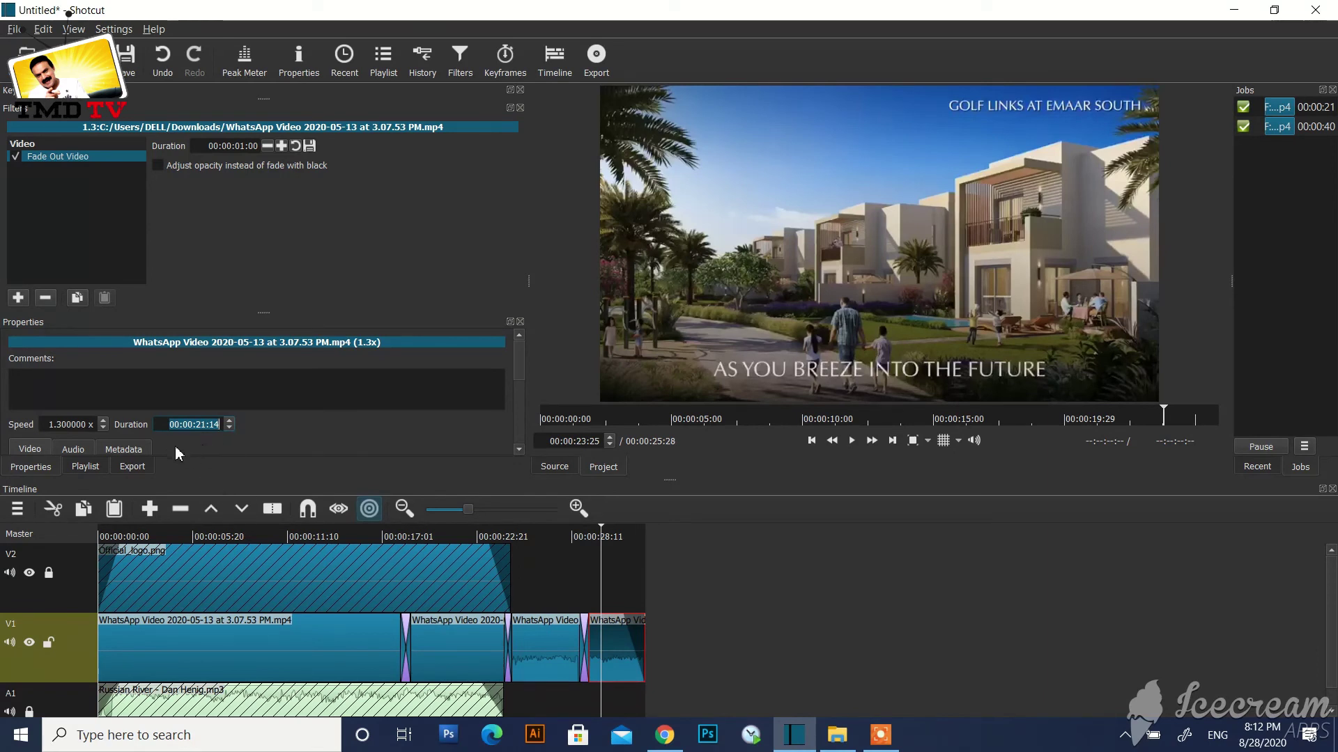
click(583, 535)
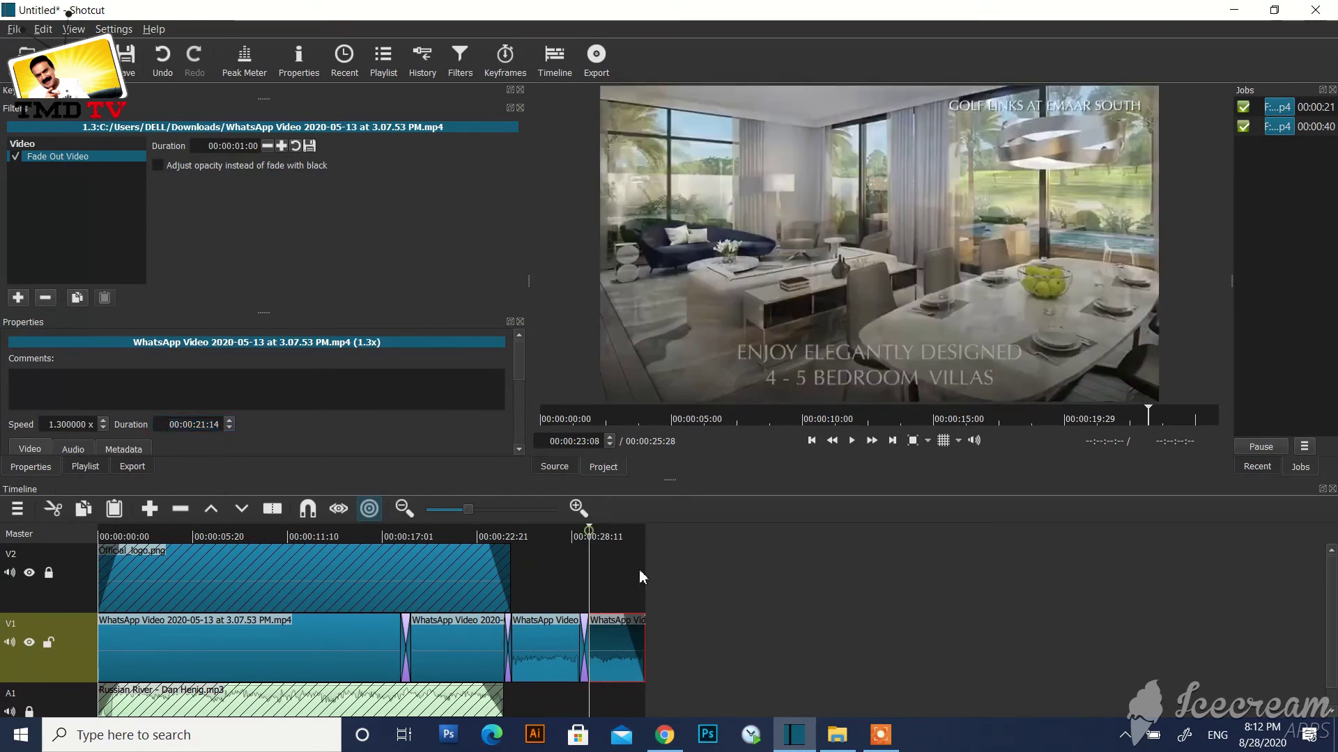
key(space)
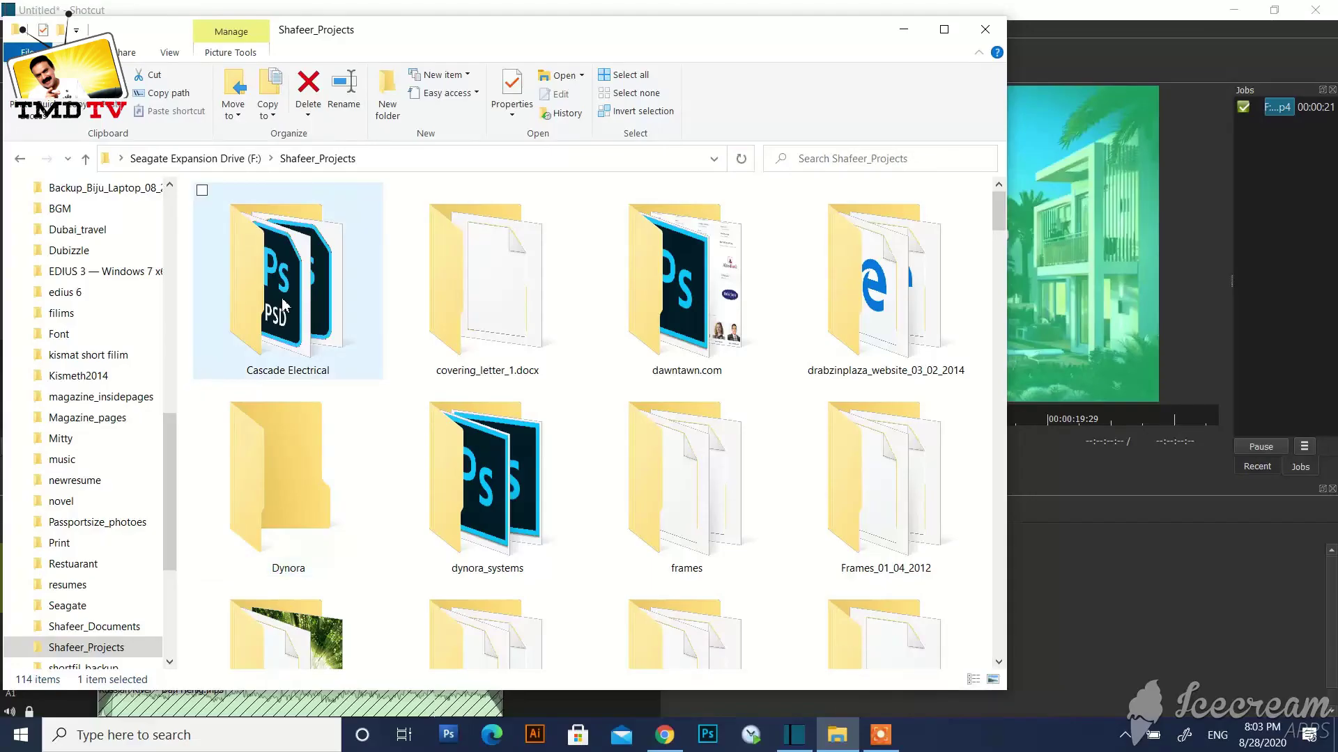
Step: In File Explorer, open the youtube folder inside the projects folder and select the exported video testfile
key(y)
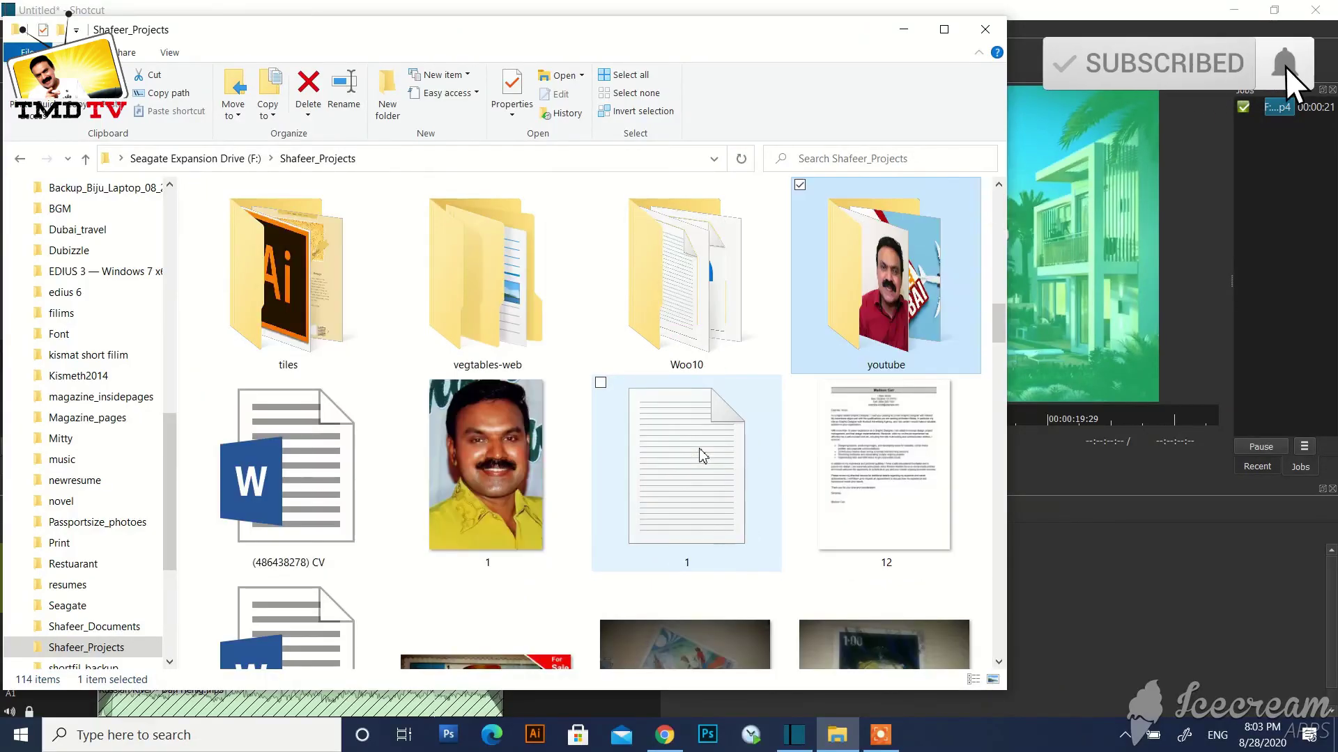
key(Return)
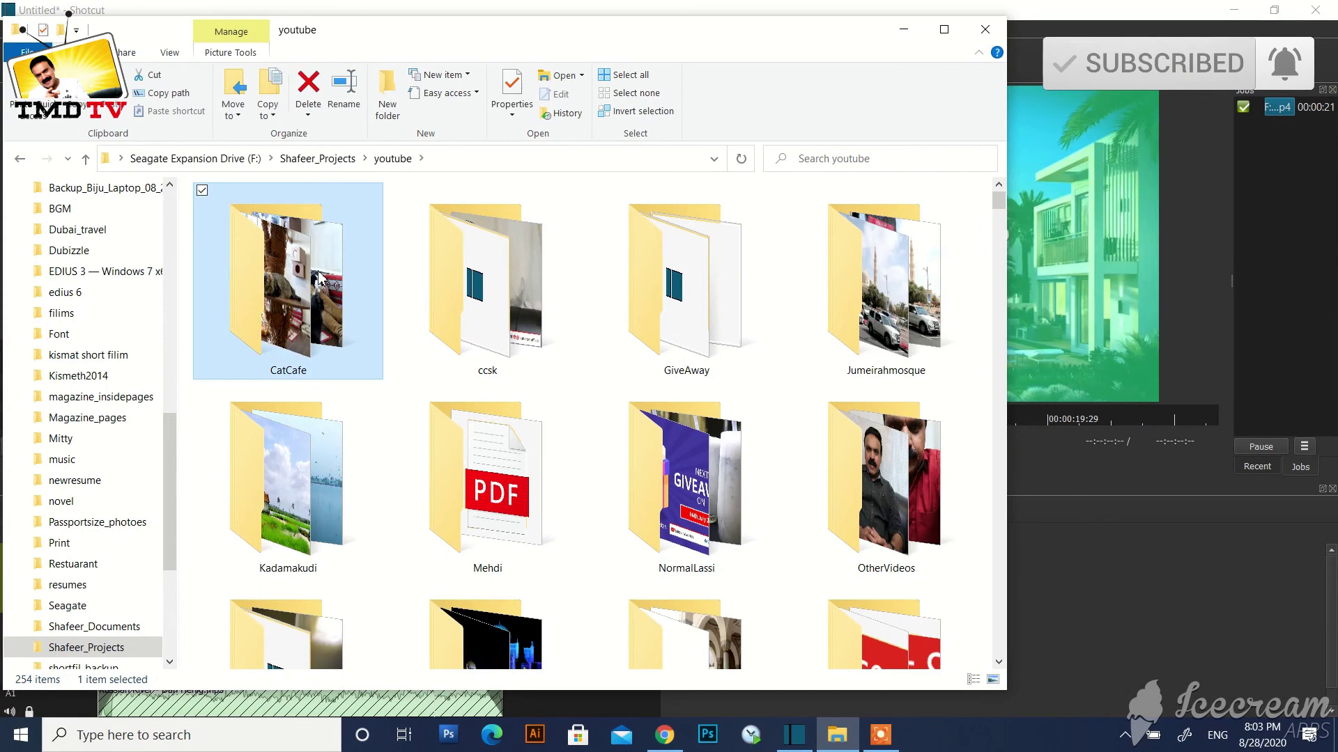
key(t)
key(t)
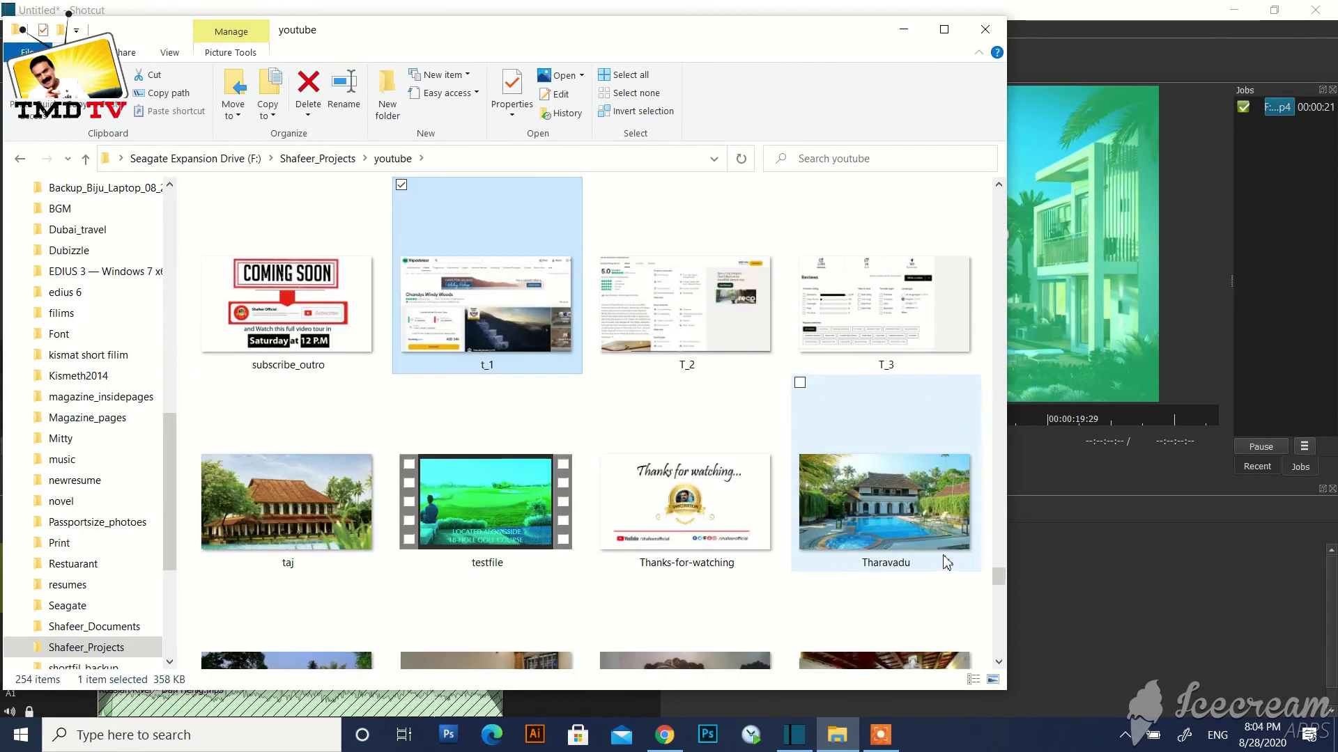
click(509, 543)
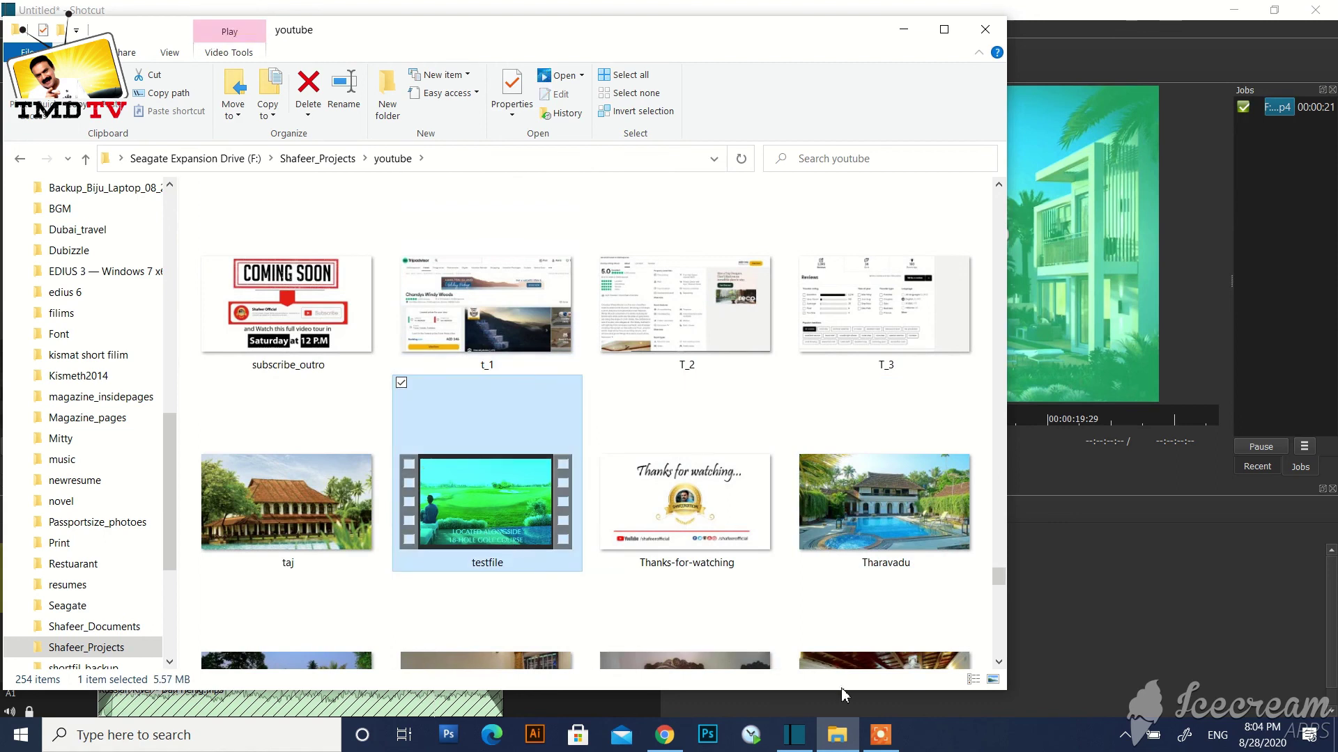
click(880, 735)
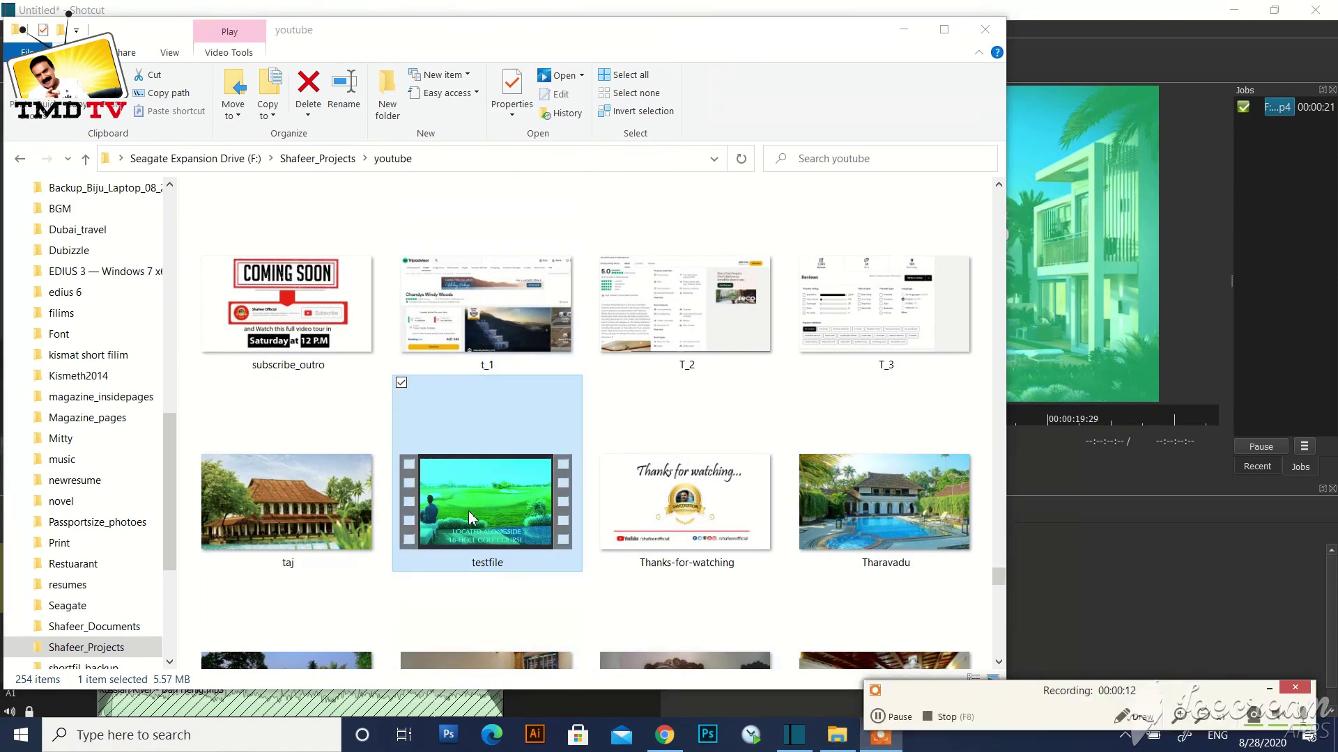
click(493, 522)
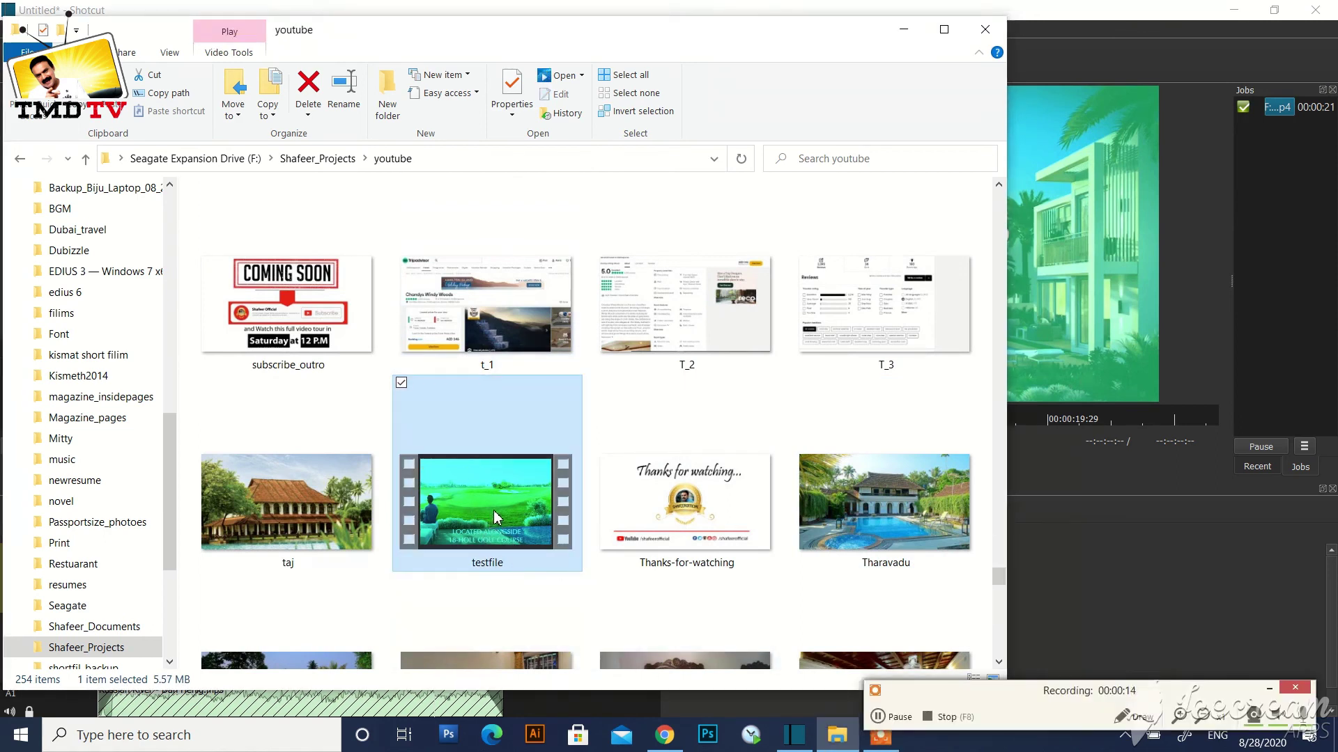